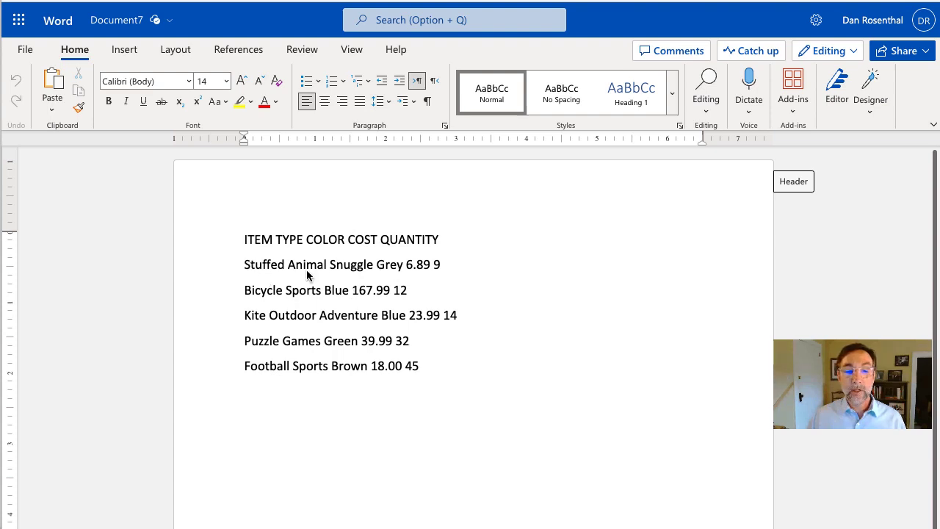
# Replace the space between ITEM and TYPE with three tab characters and the one between TYPE and COLOR with two
pyautogui.tripleClick(251, 242)
pyautogui.click(268, 290)
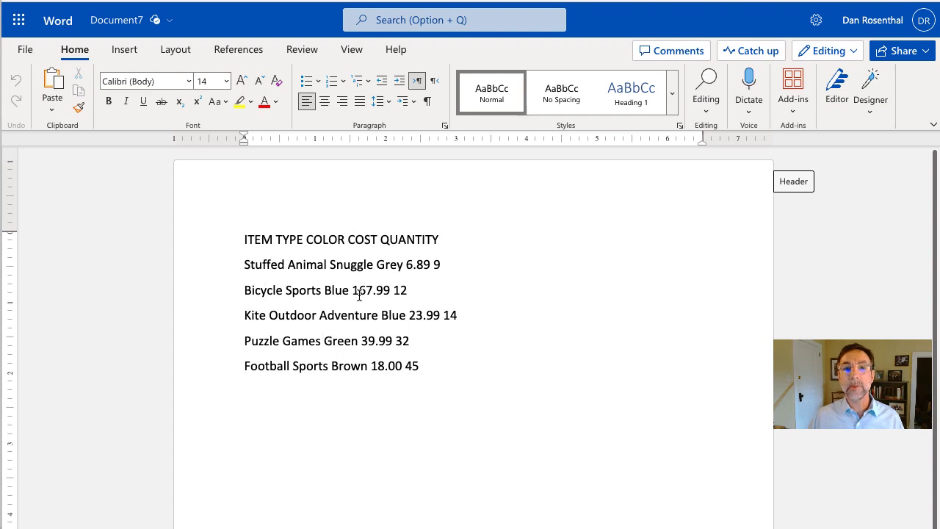
pyautogui.click(276, 240)
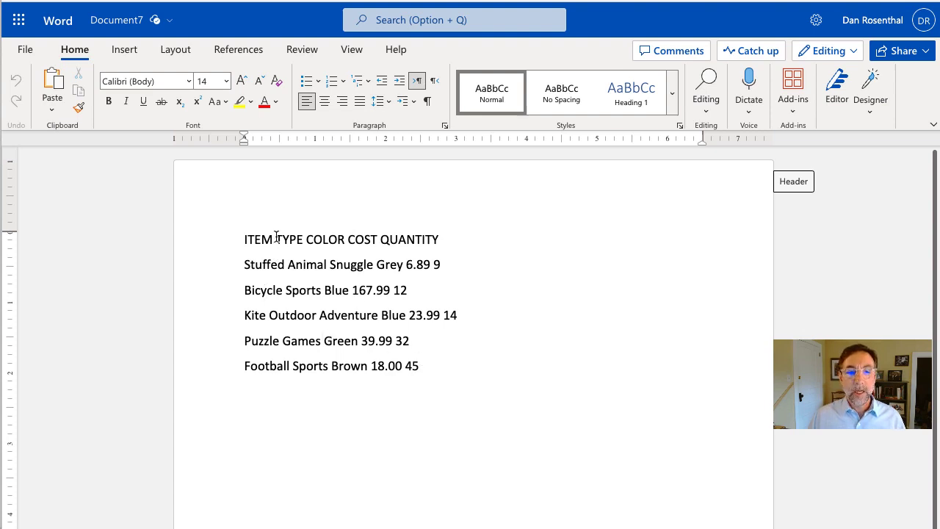
pyautogui.press('BackSpace')
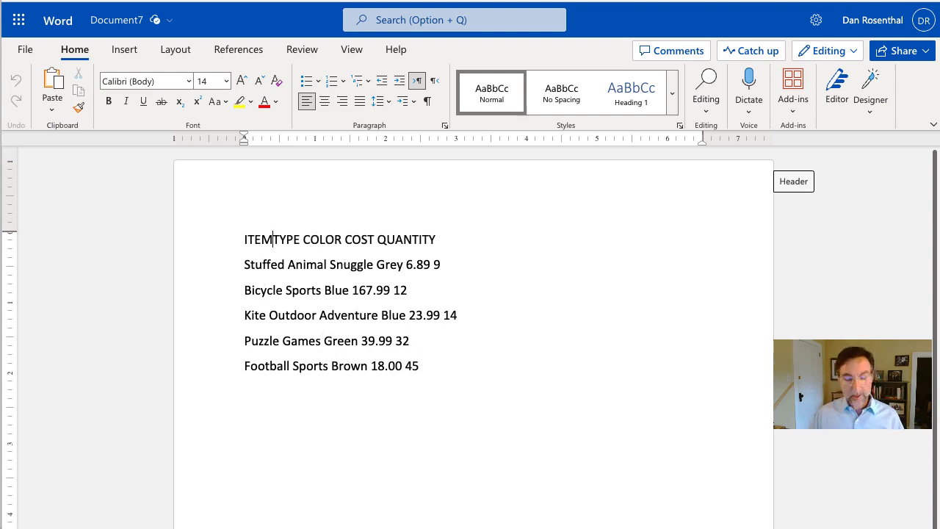
pyautogui.press('Tab')
pyautogui.press('Tab')
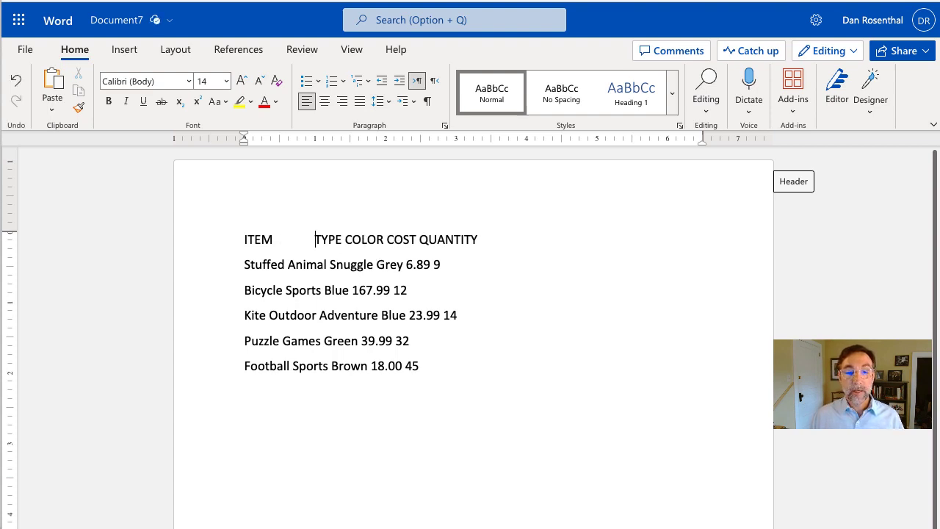
pyautogui.press('Tab')
pyautogui.click(380, 240)
pyautogui.press('BackSpace')
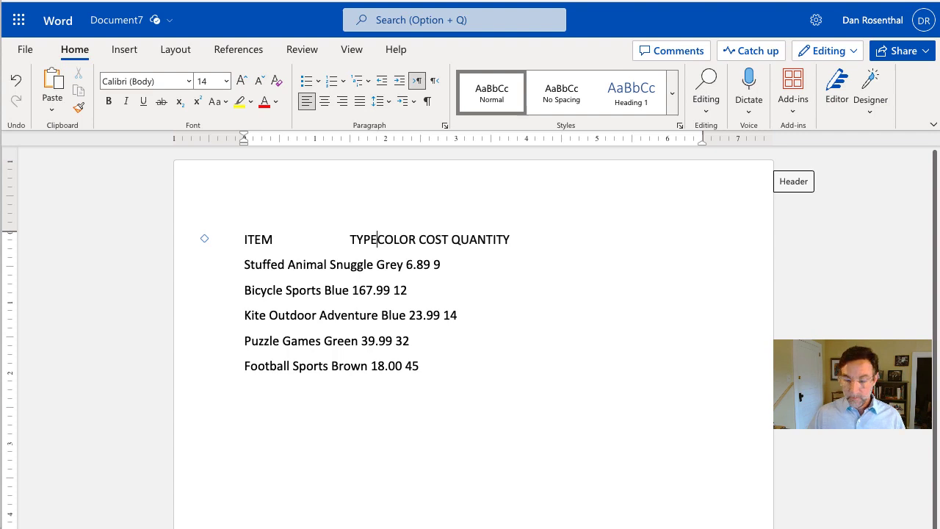
pyautogui.press('Tab')
pyautogui.press('Tab')
# Replace the spaces between COLOR and COST and between COST and QUANTITY with two tab characters each
pyautogui.hotkey('ctrl', 'Right')
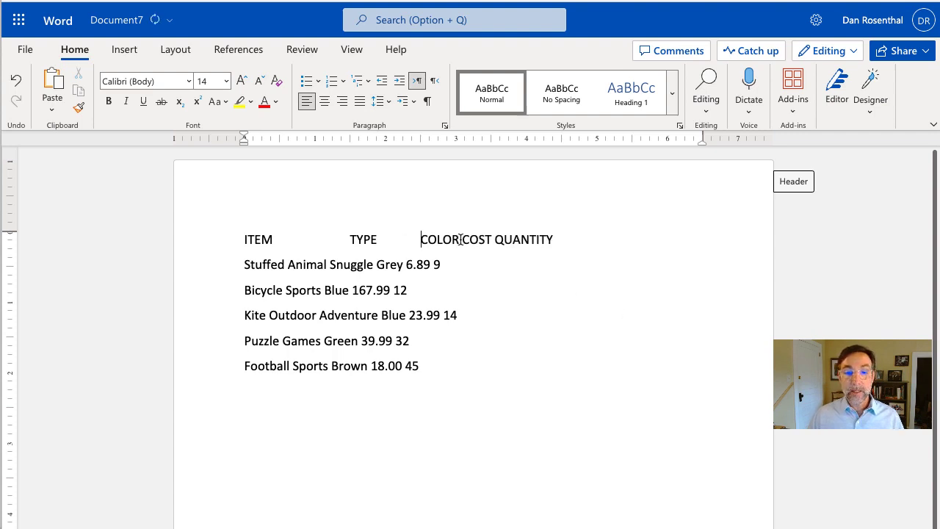
pyautogui.press('BackSpace')
pyautogui.press('Tab')
pyautogui.press('Tab')
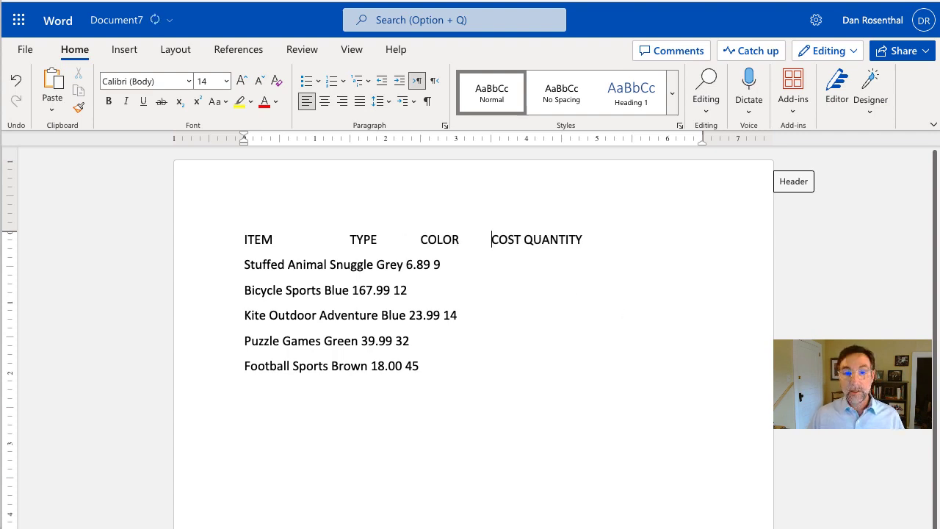
pyautogui.click(561, 241)
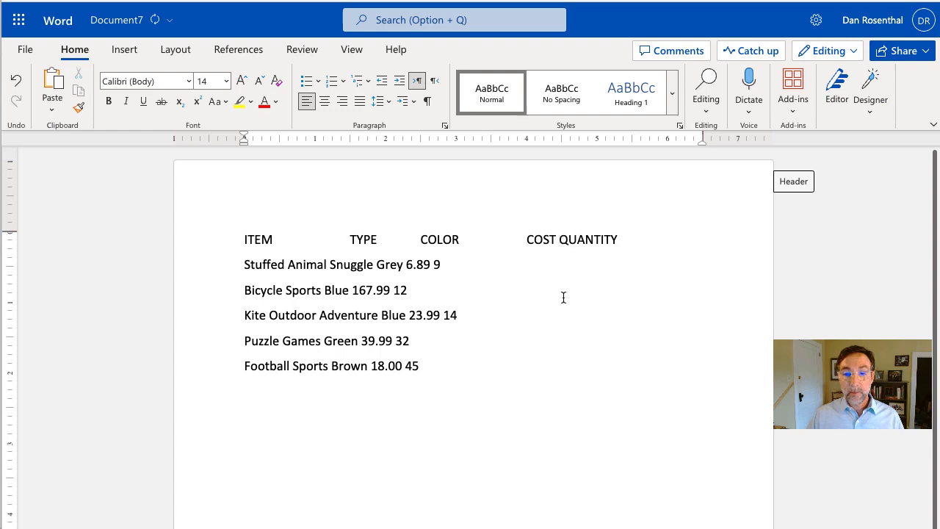
pyautogui.press('BackSpace')
pyautogui.press('Tab')
pyautogui.press('Tab')
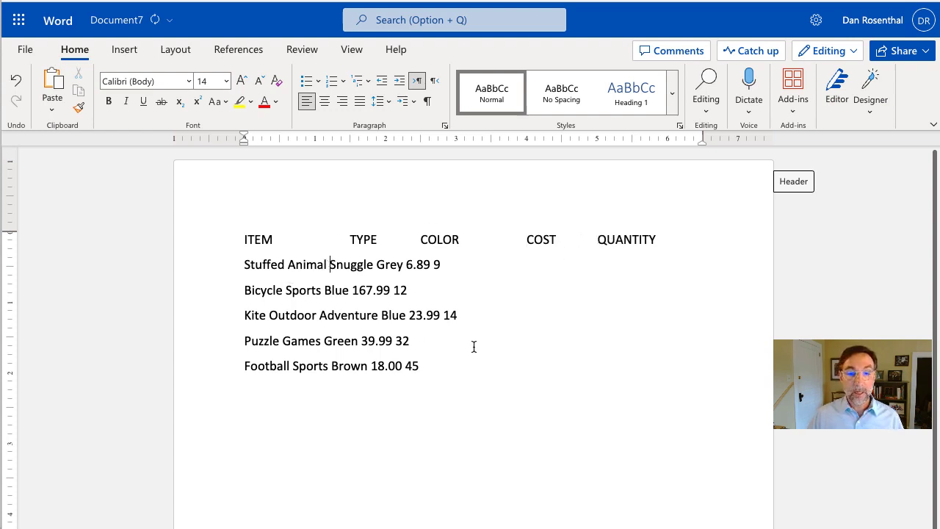
# Replace spaces in the Stuffed Animal line with tab characters to align Snuggle, Grey and 6.89 under TYPE, COLOR and COST
pyautogui.press('BackSpace')
pyautogui.press('Tab')
pyautogui.hotkey('ctrl', 'Right')
pyautogui.press('BackSpace')
pyautogui.press('Tab')
pyautogui.click(451, 265)
pyautogui.press('BackSpace')
pyautogui.press('Tab')
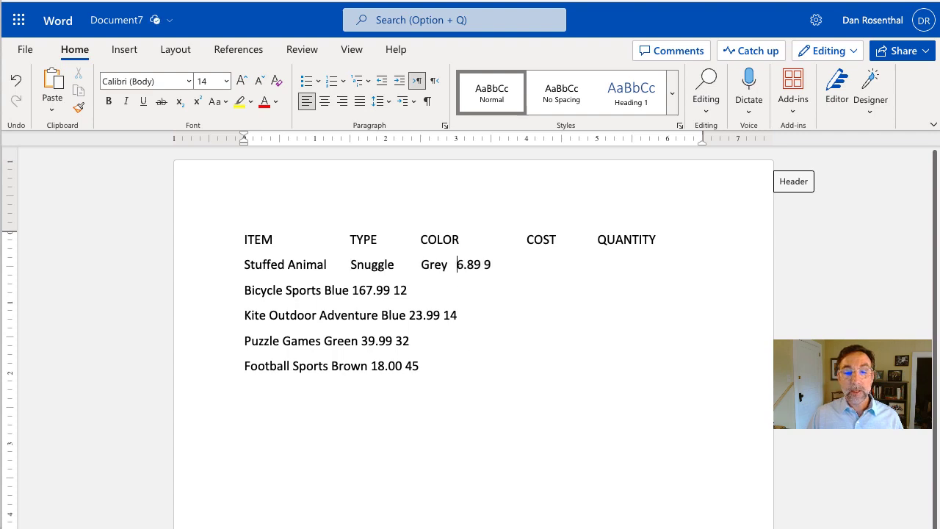
pyautogui.press('Tab')
pyautogui.press('Tab')
# Replace the space between 6.89 and 9 with three tab characters to put the 9 under QUANTITY
pyautogui.click(555, 266)
pyautogui.press('BackSpace')
pyautogui.press('Tab')
pyautogui.press('Tab')
pyautogui.press('Tab')
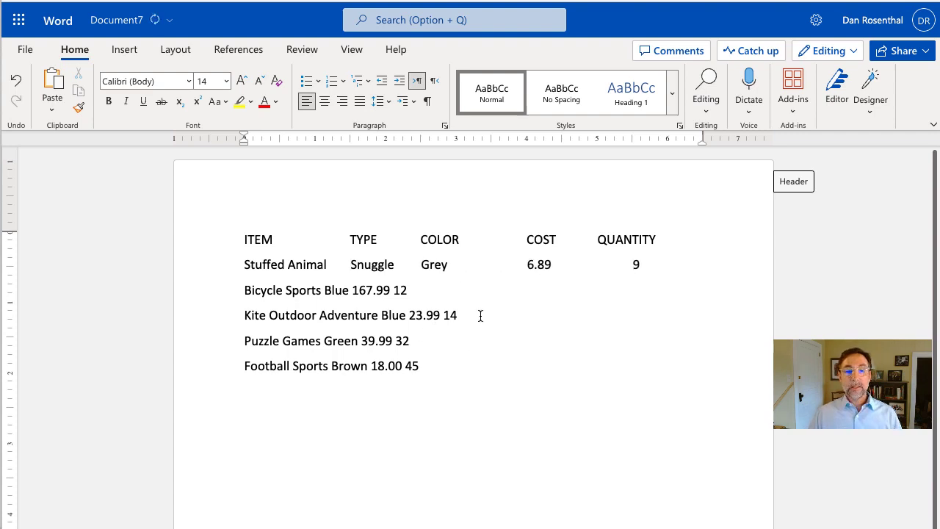
# Try adding the word Tiger after Stuffed Animal in the tab-aligned line, and delete it again
pyautogui.click(326, 265)
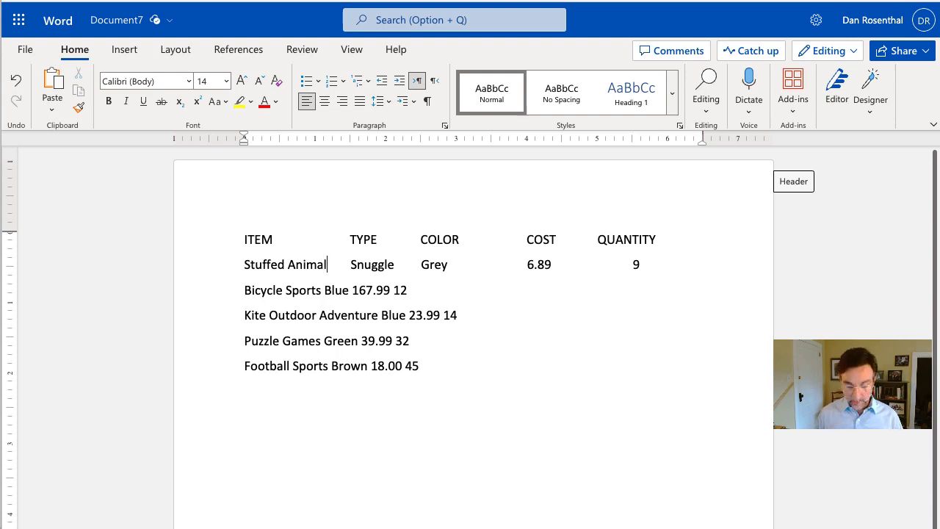
pyautogui.write('Tiger')
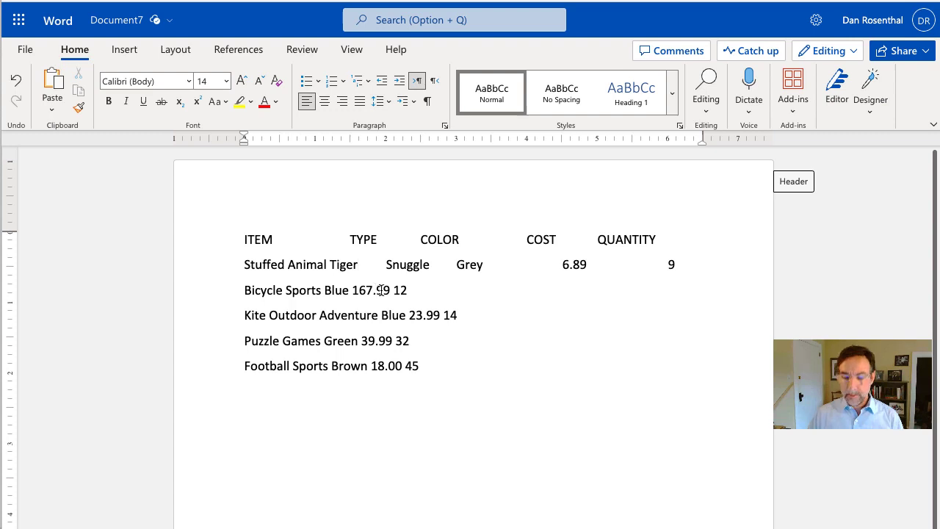
pyautogui.press('BackSpace')
pyautogui.press('BackSpace')
pyautogui.press('BackSpace')
pyautogui.press('BackSpace')
pyautogui.press('BackSpace')
pyautogui.press('BackSpace')
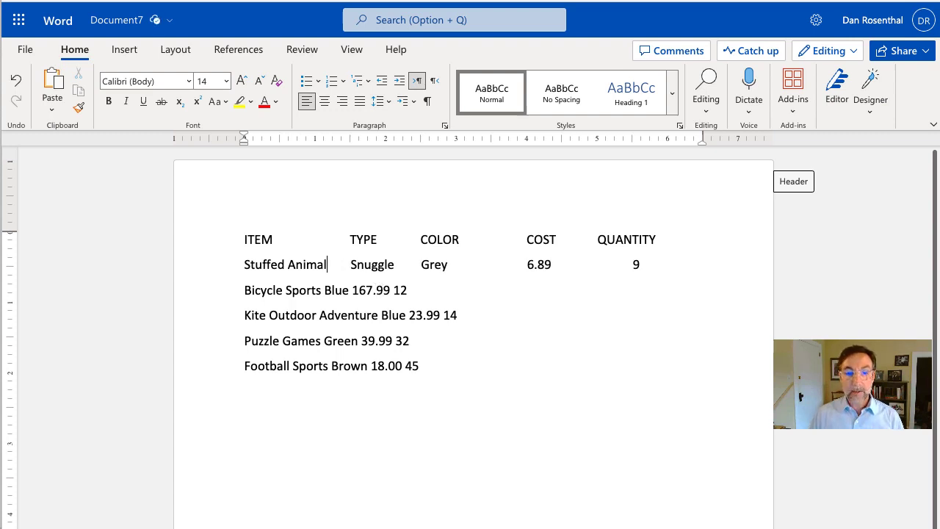
# Try inserting an empty line above the Bicycle line, and remove it again
pyautogui.click(245, 289)
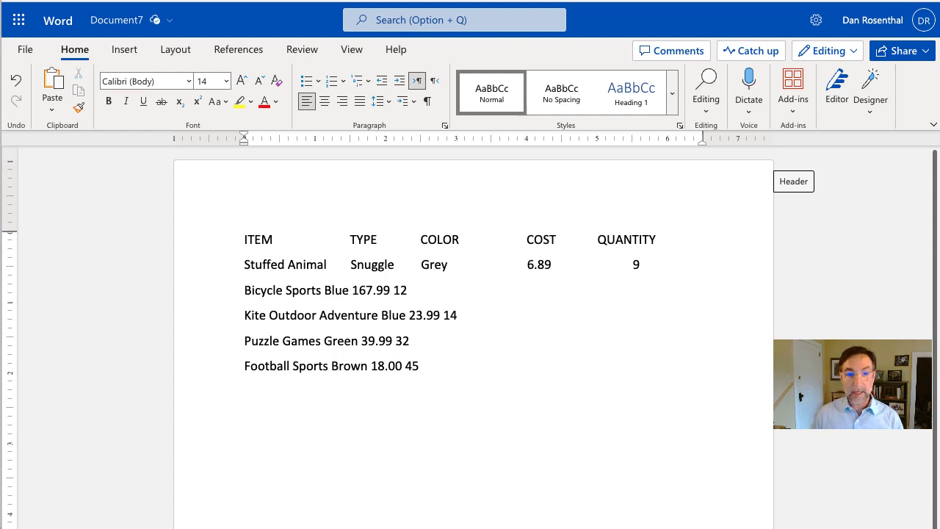
pyautogui.press('Return')
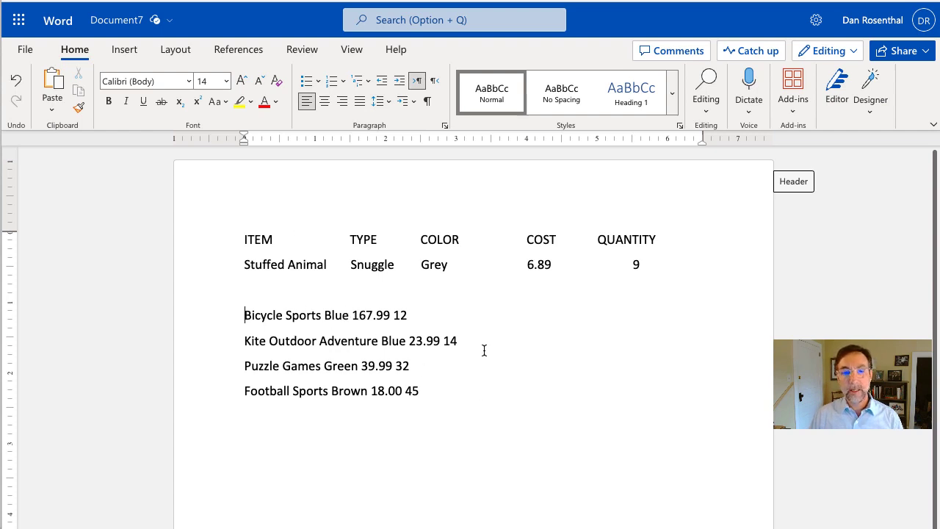
pyautogui.press('BackSpace')
# Insert a table with five columns and six rows below the Football line
pyautogui.click(405, 414)
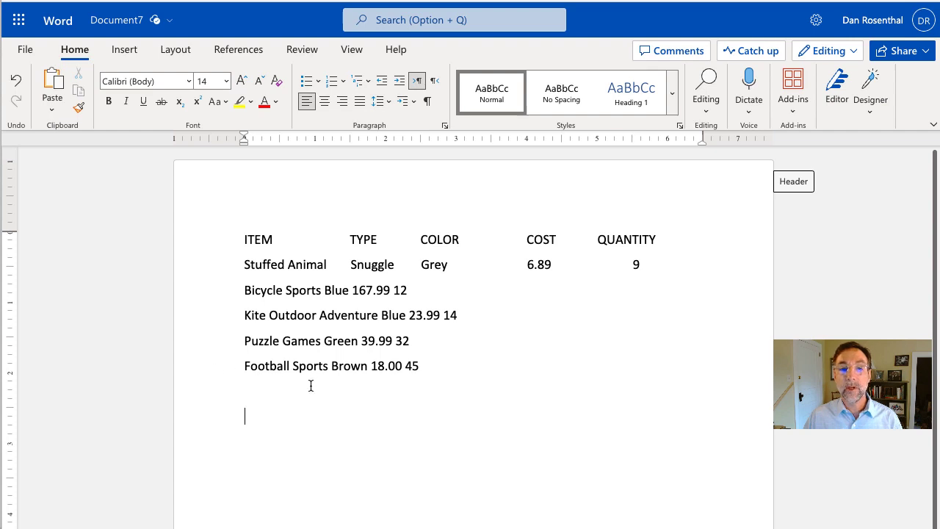
pyautogui.scroll(-2, 311, 383)
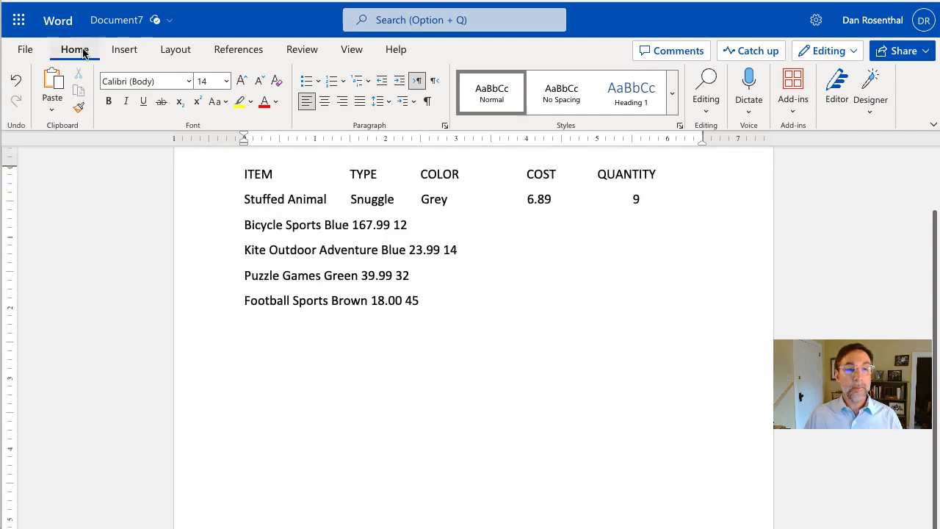
pyautogui.click(126, 52)
pyautogui.click(66, 86)
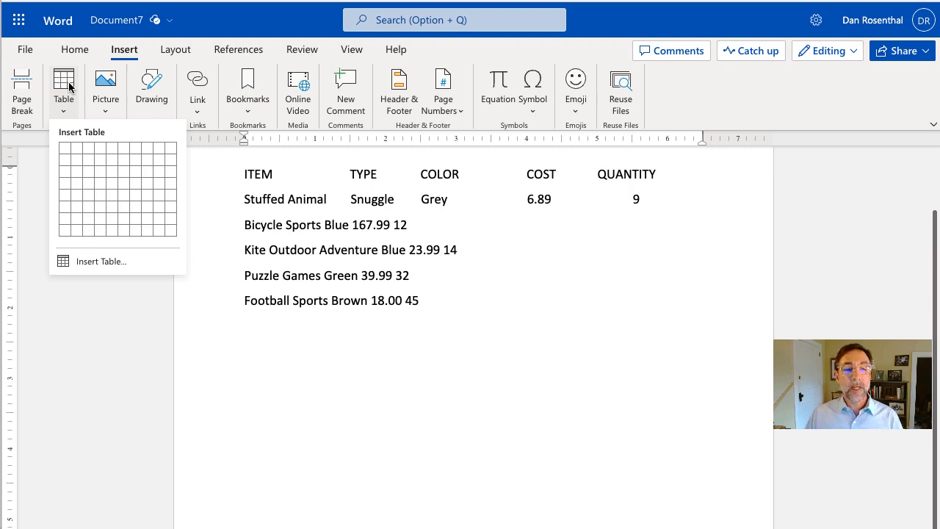
pyautogui.click(112, 207)
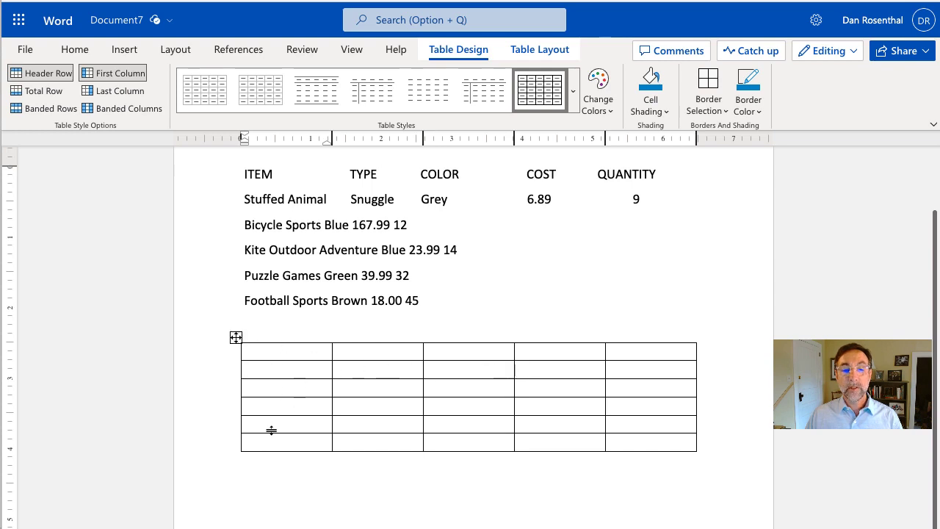
# Highlight the wrapped table entries Stuffed Animal and Outdoor Adventure, and clear the selection
pyautogui.tripleClick(261, 181)
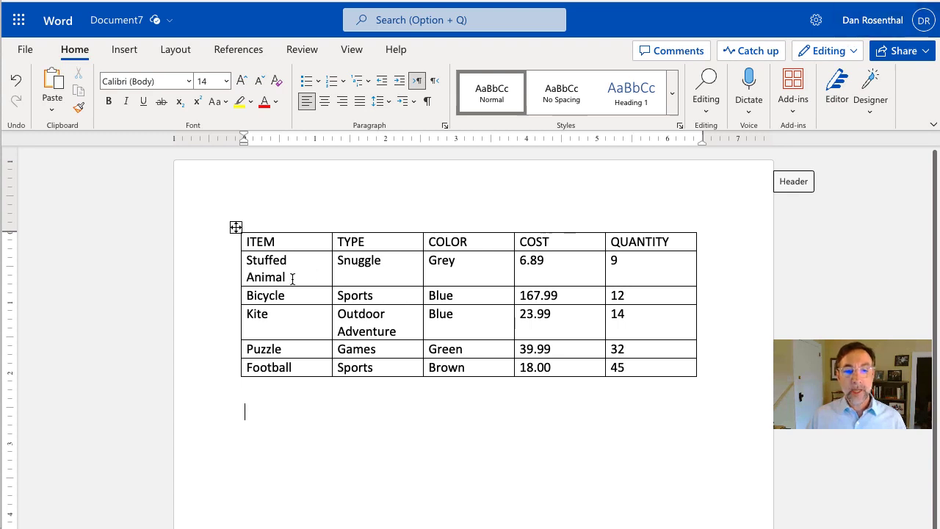
pyautogui.tripleClick(249, 267)
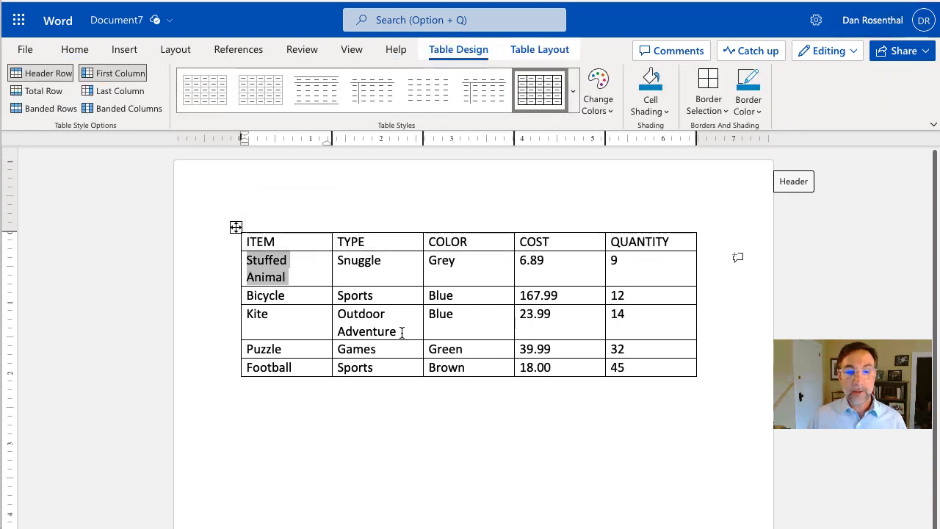
pyautogui.moveTo(397, 331); pyautogui.dragTo(337, 316)
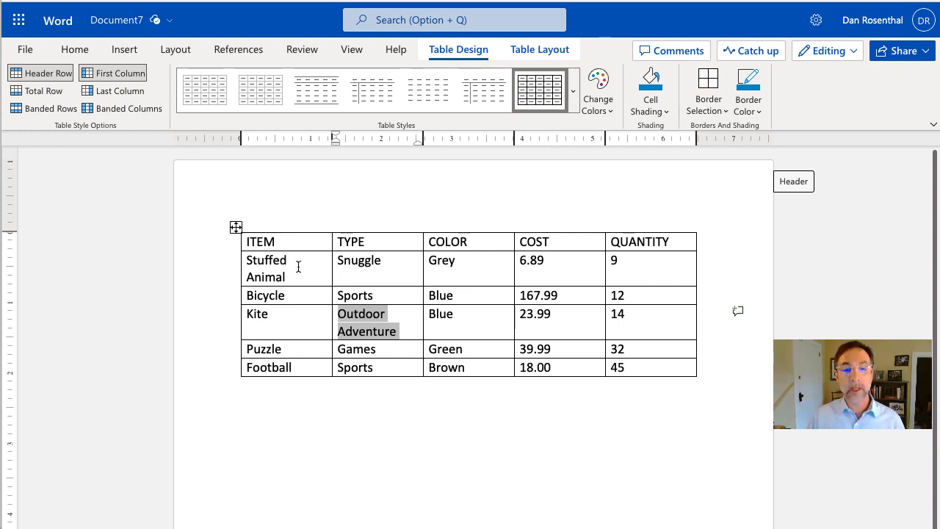
pyautogui.click(710, 404)
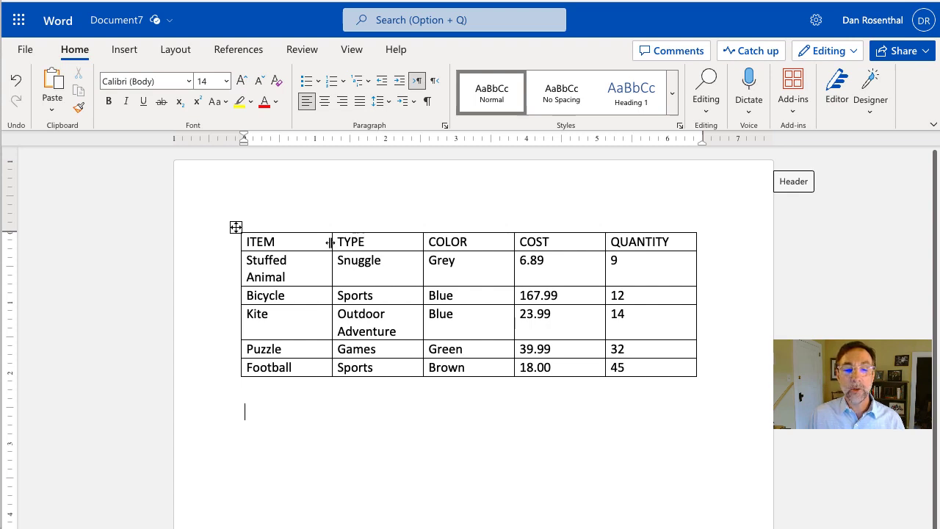
# Widen the ITEM, TYPE and COLOR columns until every table entry fits on one line
pyautogui.moveTo(331, 242); pyautogui.dragTo(343, 242)
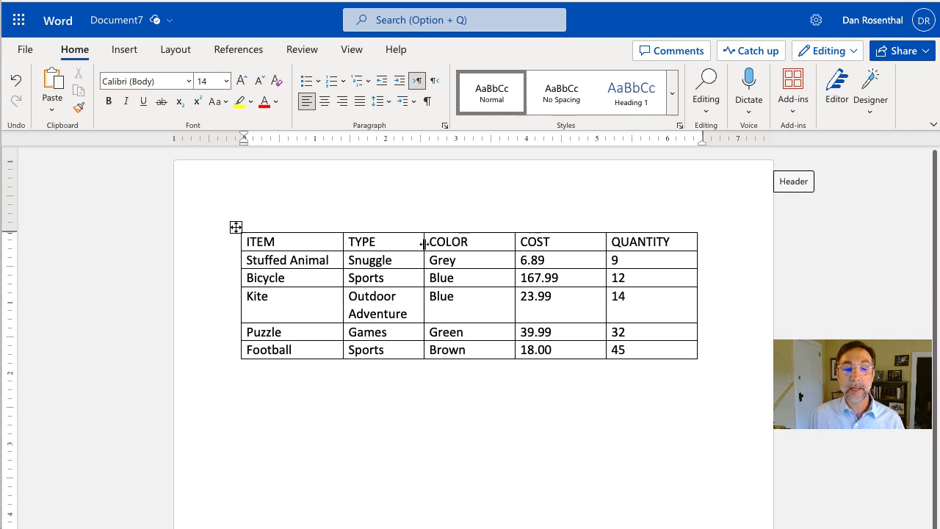
pyautogui.moveTo(424, 243); pyautogui.dragTo(470, 244)
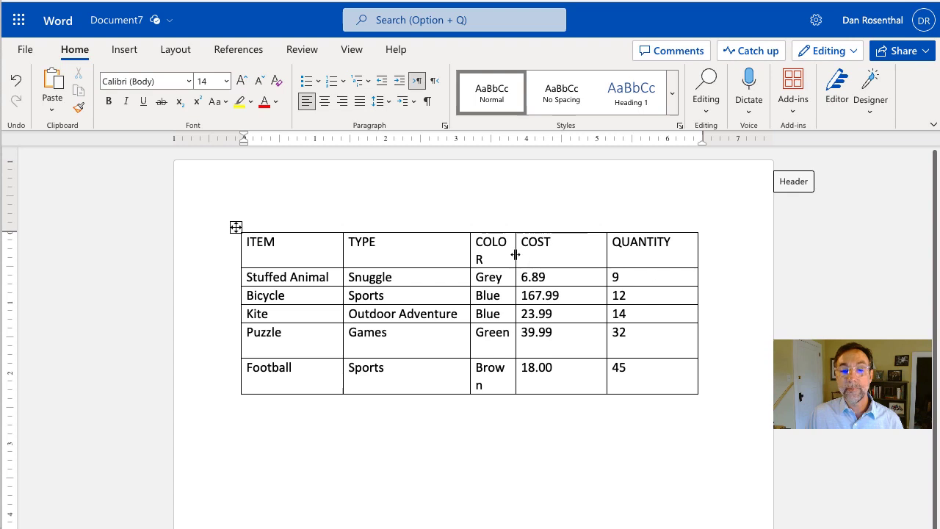
pyautogui.moveTo(519, 257); pyautogui.dragTo(536, 258)
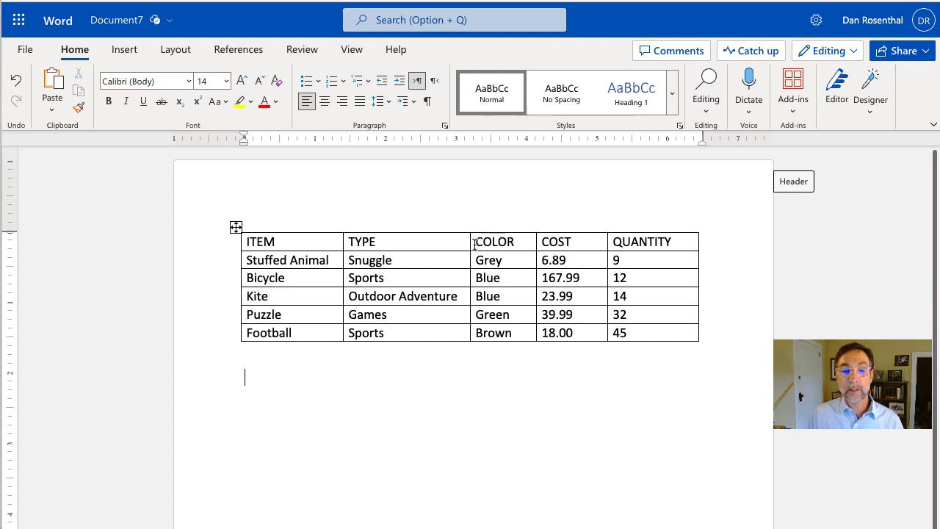
# Move the right borders of the TYPE, ITEM and COST columns further to the right
pyautogui.moveTo(474, 246); pyautogui.dragTo(481, 245)
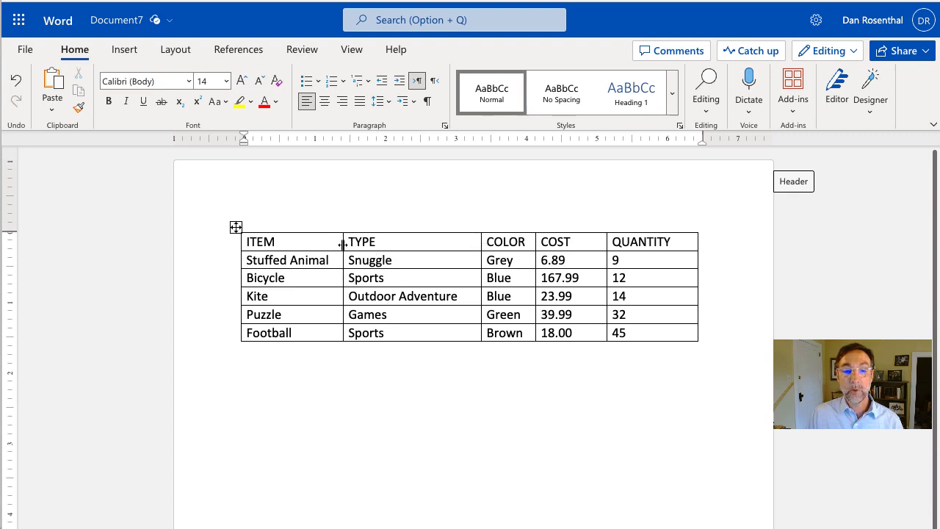
pyautogui.moveTo(341, 245); pyautogui.dragTo(387, 245)
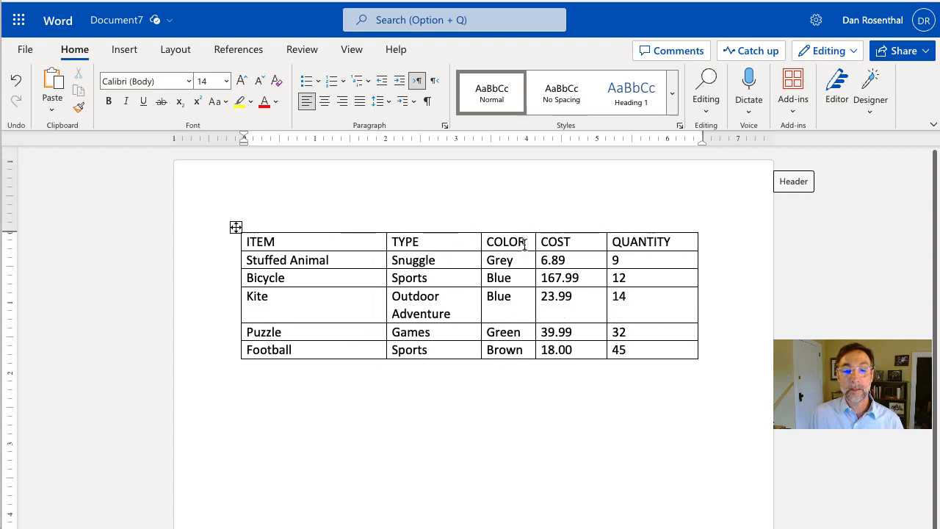
pyautogui.moveTo(605, 243); pyautogui.dragTo(622, 245)
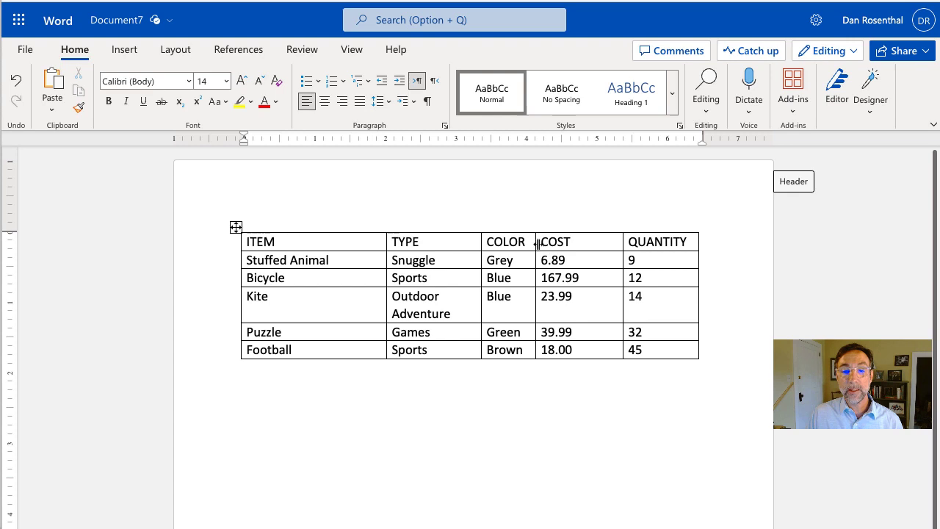
# Widen the COLOR and TYPE columns and narrow the ITEM column until Outdoor Adventure fits on one line
pyautogui.moveTo(542, 247); pyautogui.dragTo(568, 250)
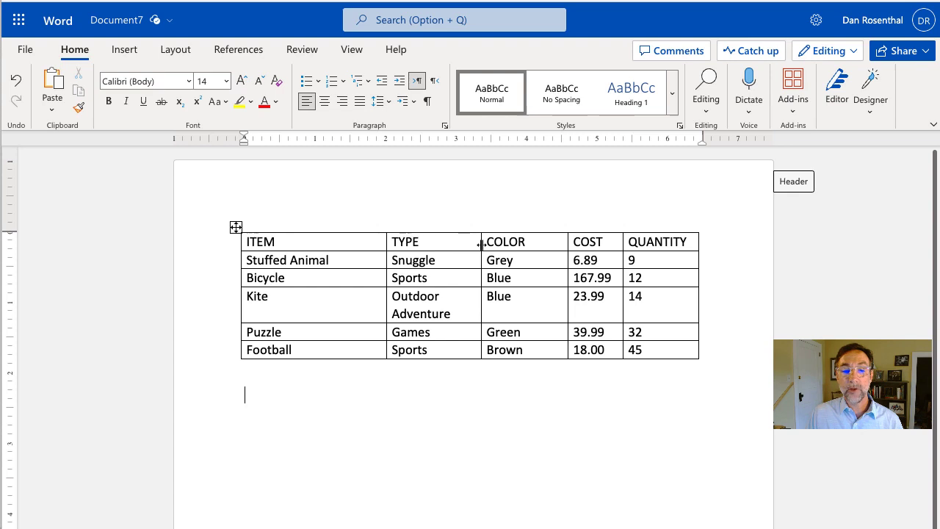
pyautogui.moveTo(481, 245); pyautogui.dragTo(506, 245)
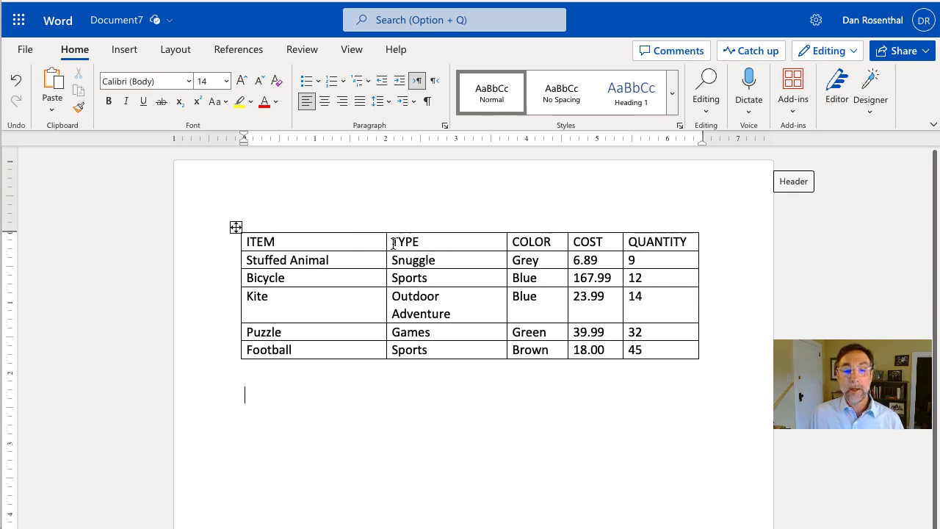
pyautogui.moveTo(383, 242); pyautogui.dragTo(375, 243)
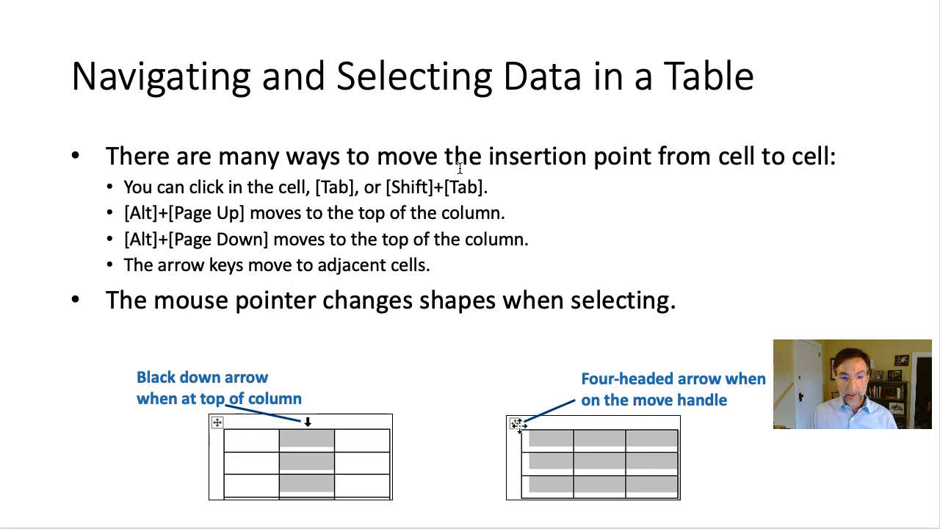
# Switch from the slides back to the Word document and place the insertion point in the Stuffed Animal cell
pyautogui.press('super+Tab')
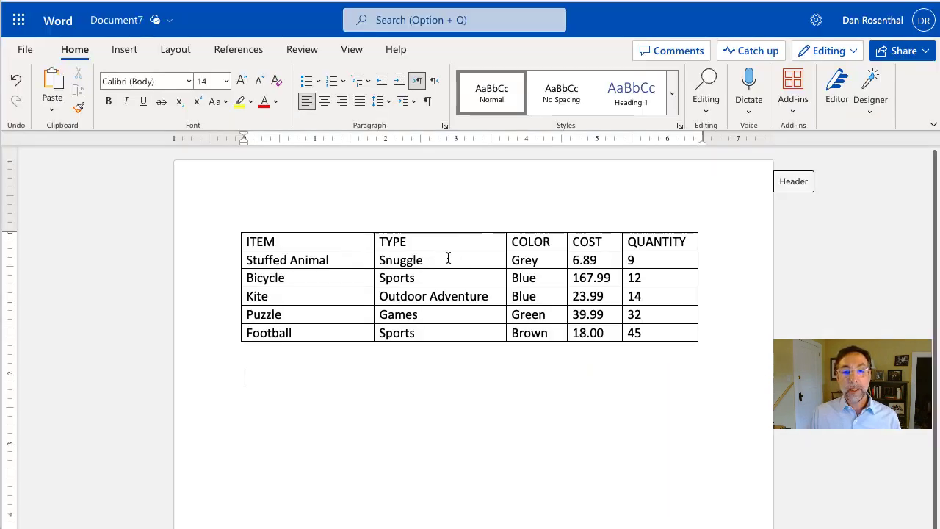
pyautogui.click(320, 260)
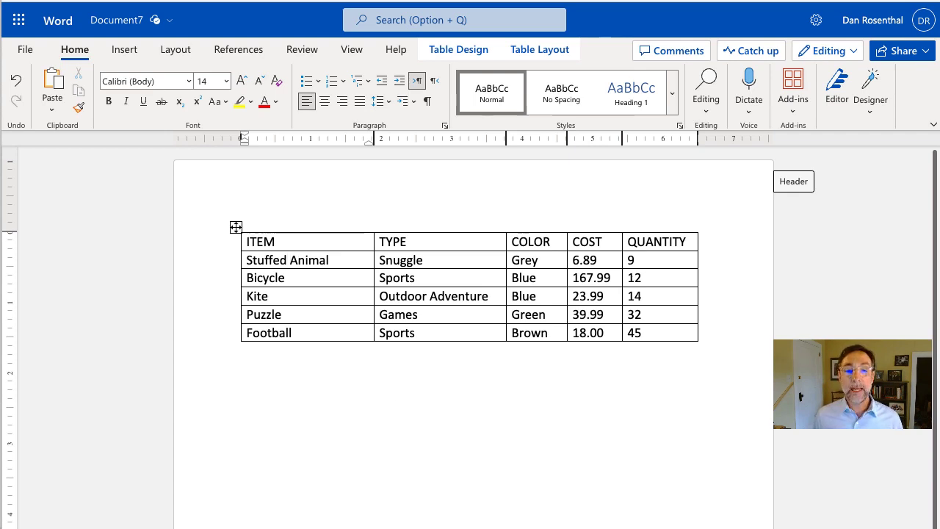
# Move cell by cell forward through the table from Stuffed Animal to the Outdoor Adventure cell
pyautogui.press('Tab')
pyautogui.press('Tab')
pyautogui.press('Tab')
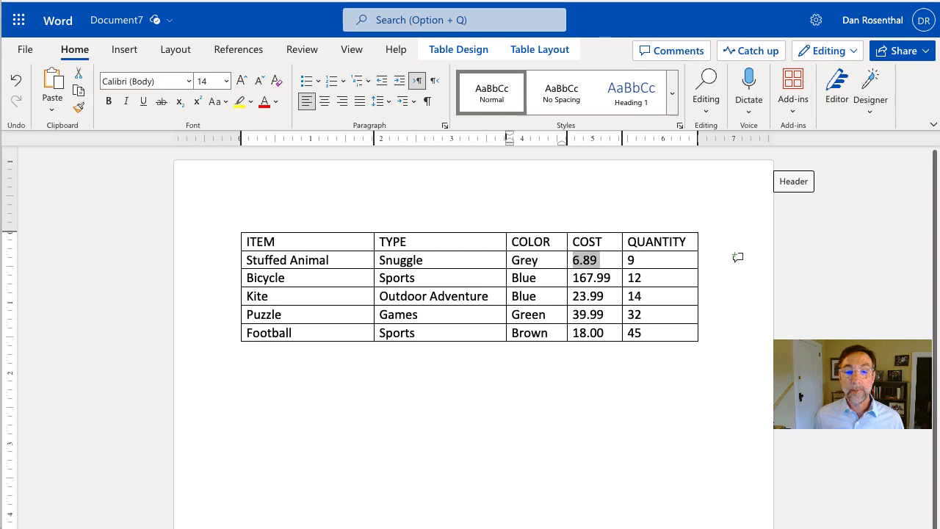
pyautogui.press('Tab')
pyautogui.press('Tab')
pyautogui.press('Tab')
pyautogui.press('Tab')
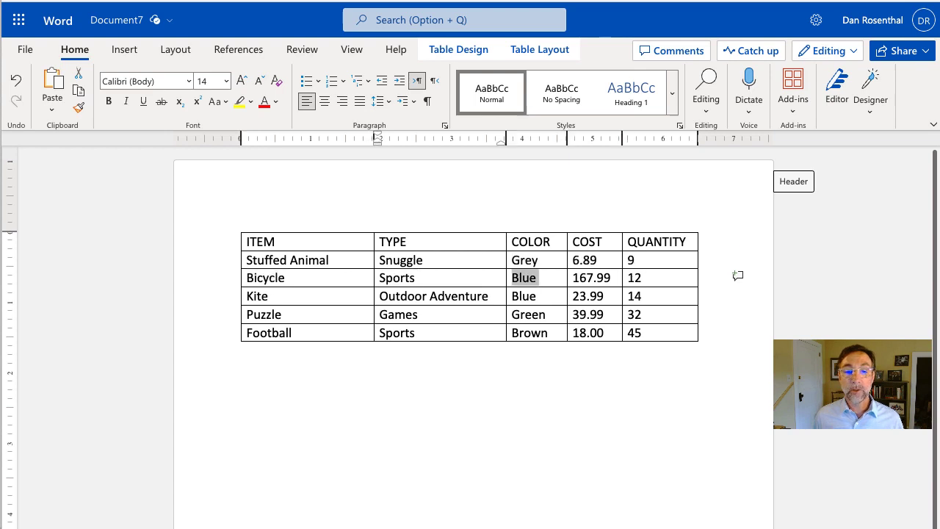
pyautogui.press('Tab')
pyautogui.press('Tab')
pyautogui.press('Tab')
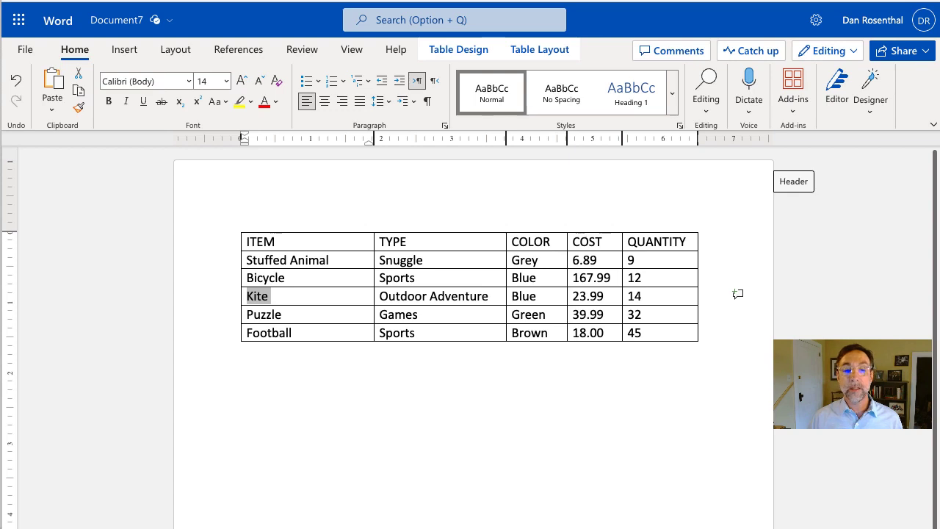
pyautogui.press('Tab')
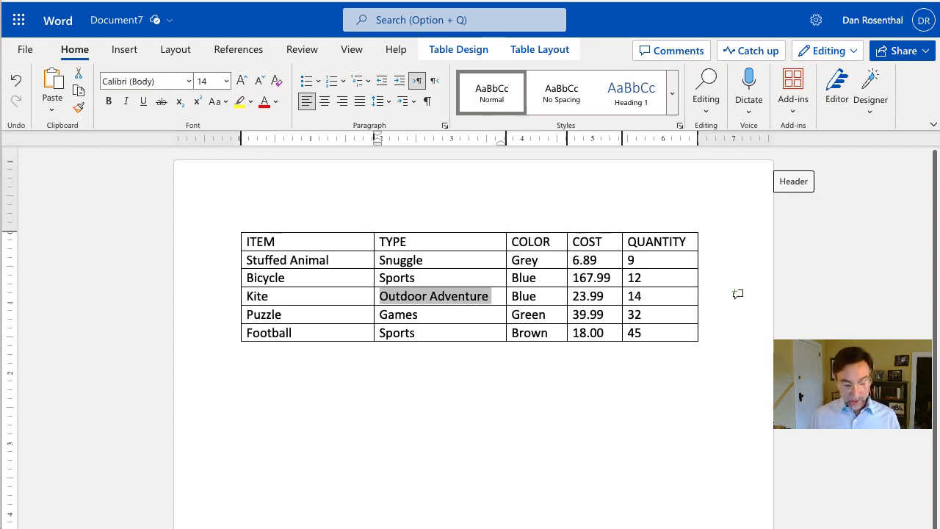
# Move cell by cell backward through the table from Outdoor Adventure to the Stuffed Animal cell
pyautogui.hotkey('shift', 'Tab')
pyautogui.hotkey('shift', 'Tab')
pyautogui.hotkey('shift', 'Tab')
pyautogui.hotkey('shift', 'Tab')
pyautogui.hotkey('shift', 'Tab')
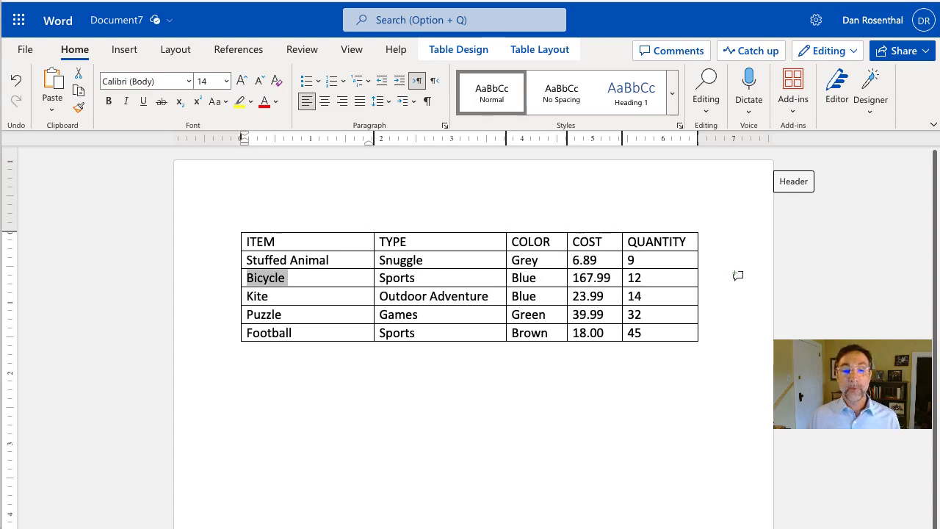
pyautogui.hotkey('shift', 'Tab')
pyautogui.hotkey('shift', 'Tab')
pyautogui.hotkey('shift', 'Tab')
pyautogui.hotkey('shift', 'Tab')
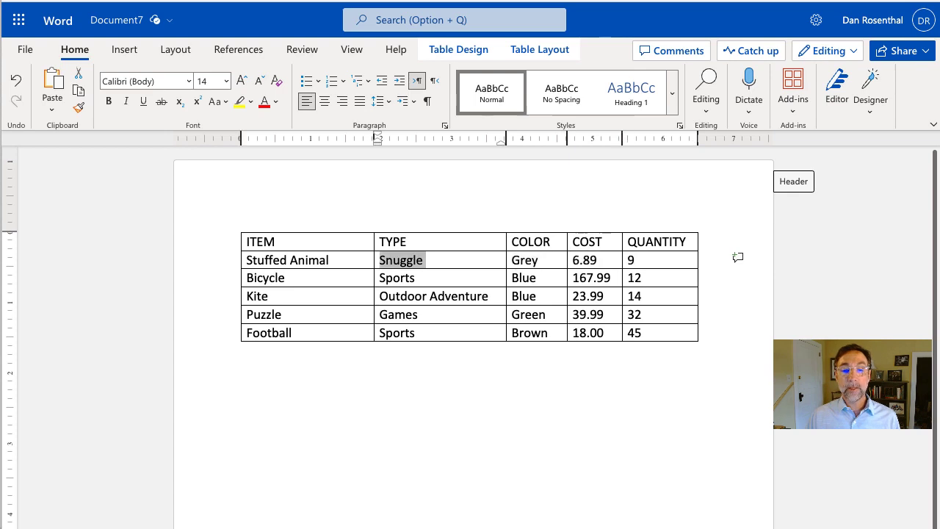
pyautogui.hotkey('shift', 'Tab')
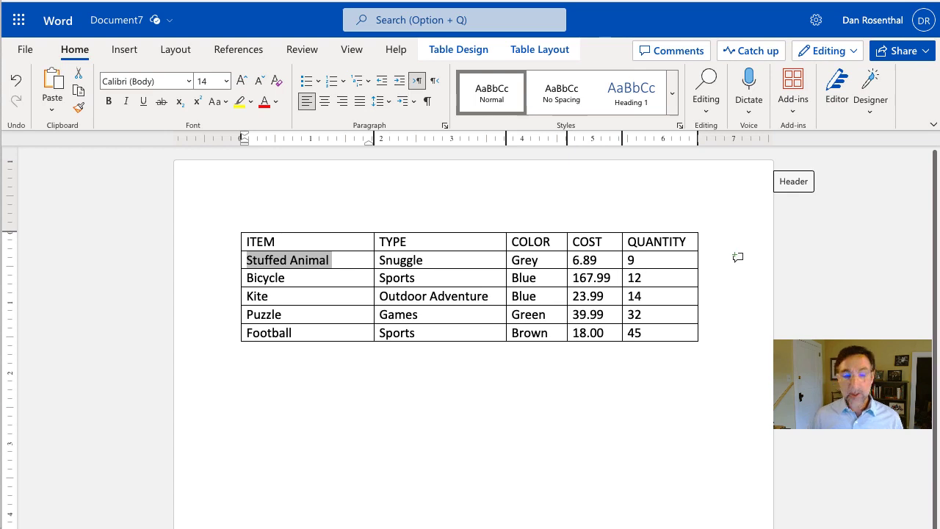
# Move the insertion point character by character back through Stuffed Animal to the end of the ITEM header
pyautogui.press('Right')
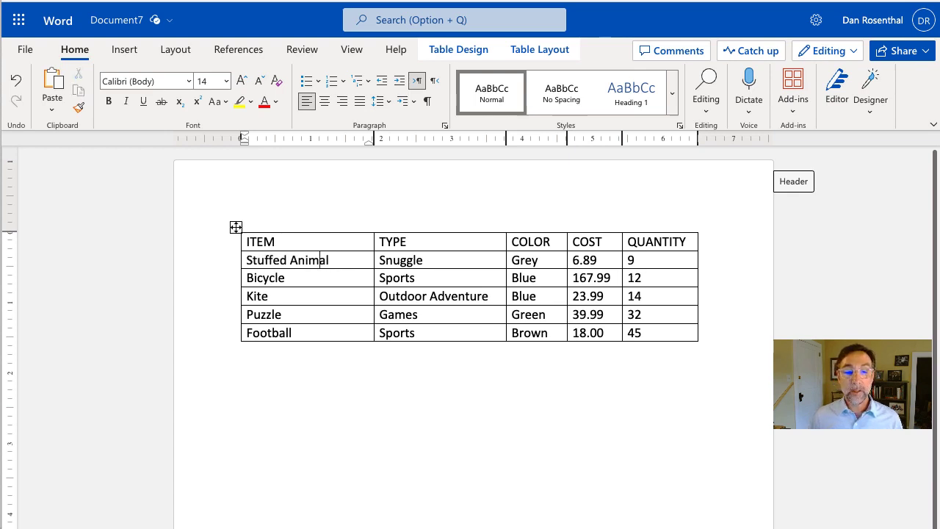
pyautogui.press('Left')
pyautogui.press('Left')
pyautogui.press('Left')
pyautogui.press('Left')
pyautogui.press('Left')
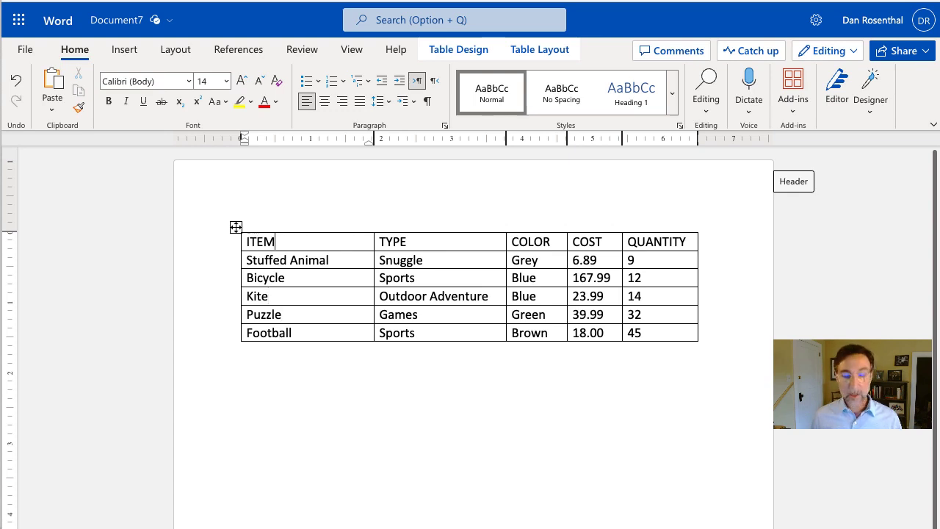
# Move among cells of the TYPE, COLOR and COST columns, including the TYPE and COST headers, Green and 18.00
pyautogui.press('Tab')
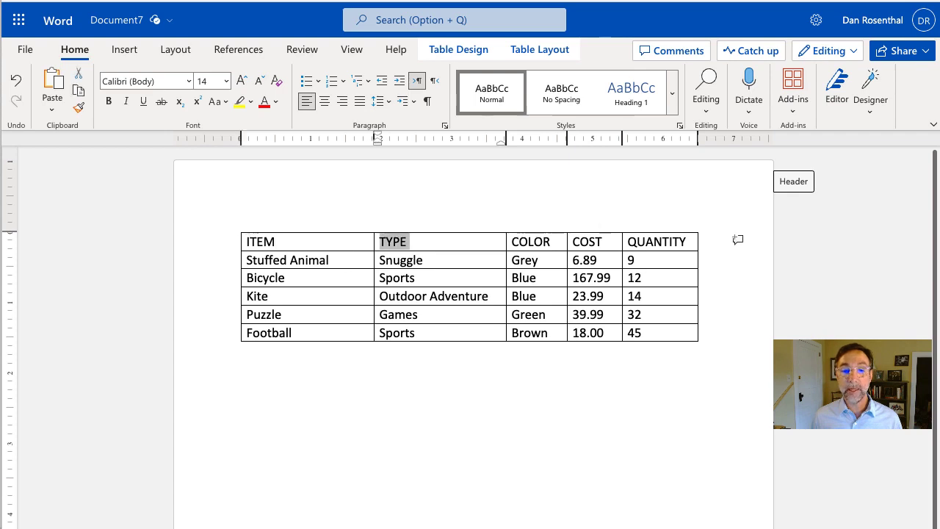
pyautogui.click(406, 278)
pyautogui.press('Tab')
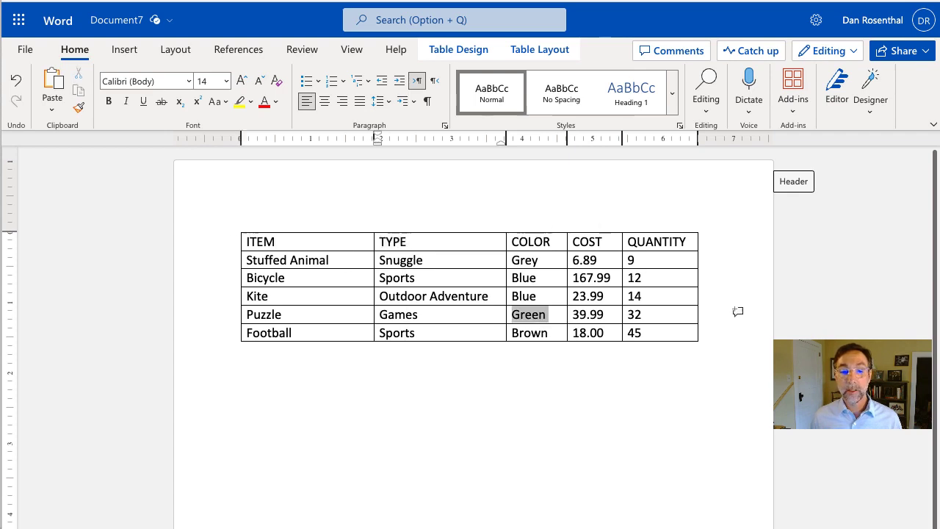
pyautogui.press('Tab')
pyautogui.click(573, 260)
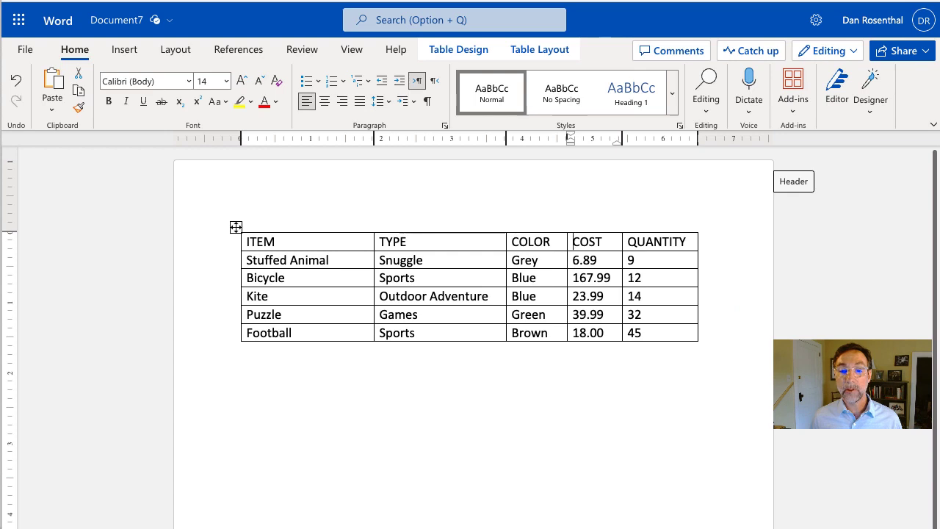
pyautogui.click(573, 277)
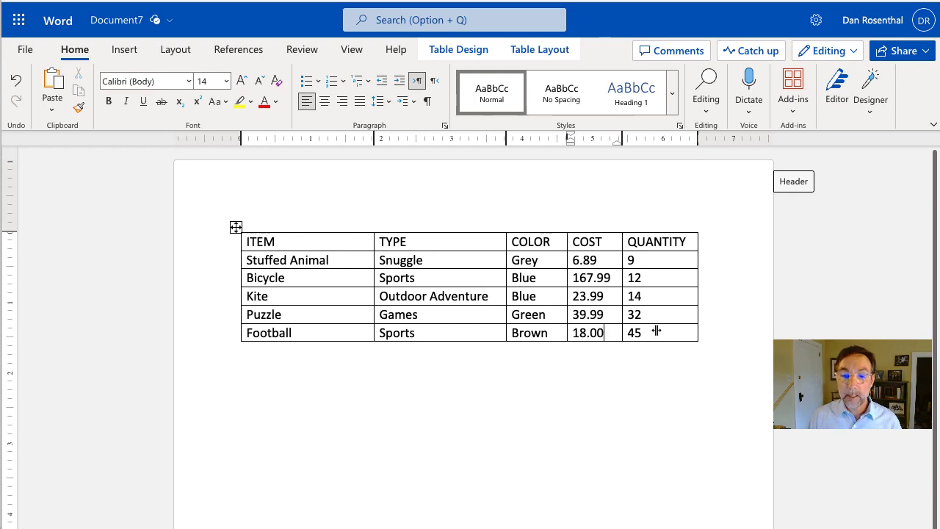
pyautogui.click(667, 255)
pyautogui.click(519, 262)
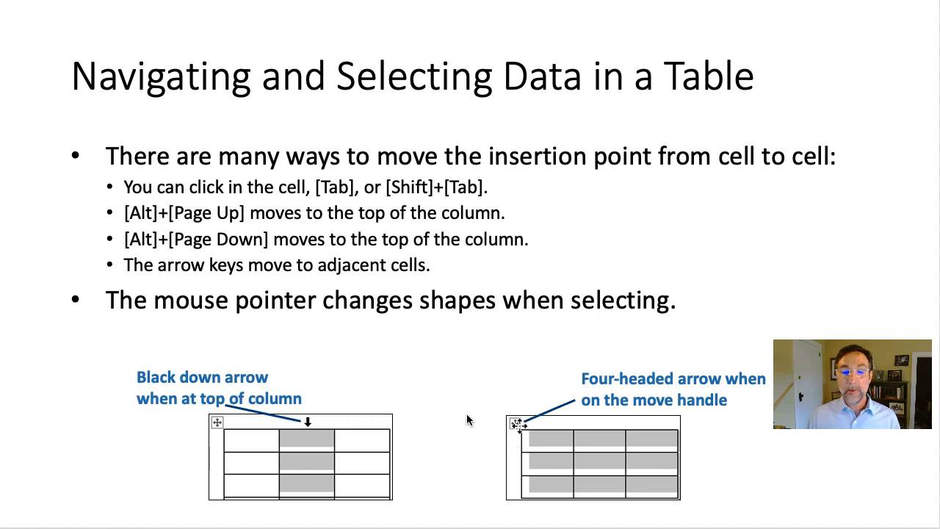
# Return to the Word document and select the ITEM, TYPE and COLOR columns and the Stuffed Animal row, one at a time
pyautogui.press('super+Tab')
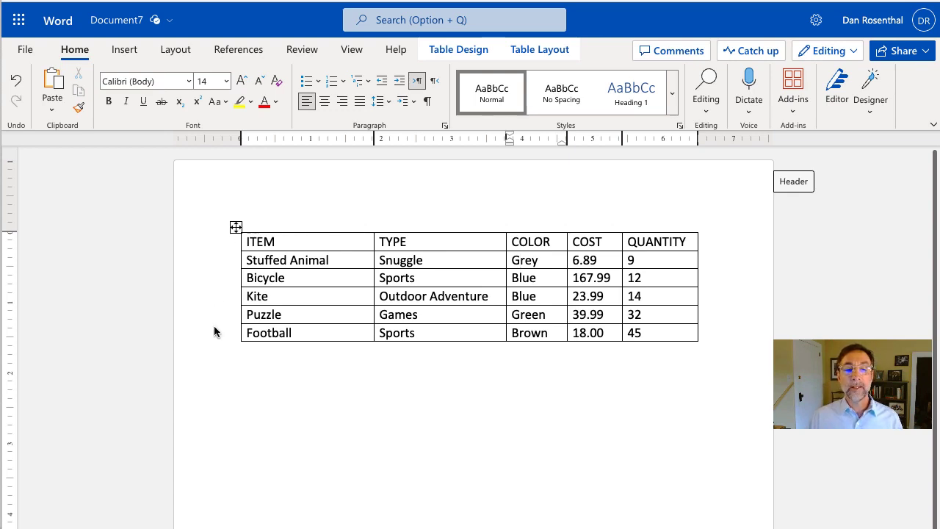
pyautogui.click(314, 224)
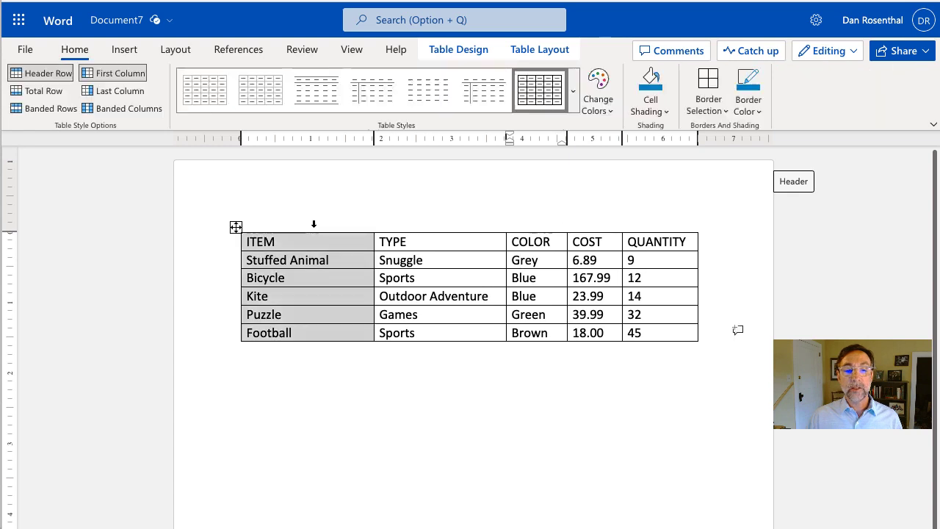
pyautogui.click(436, 224)
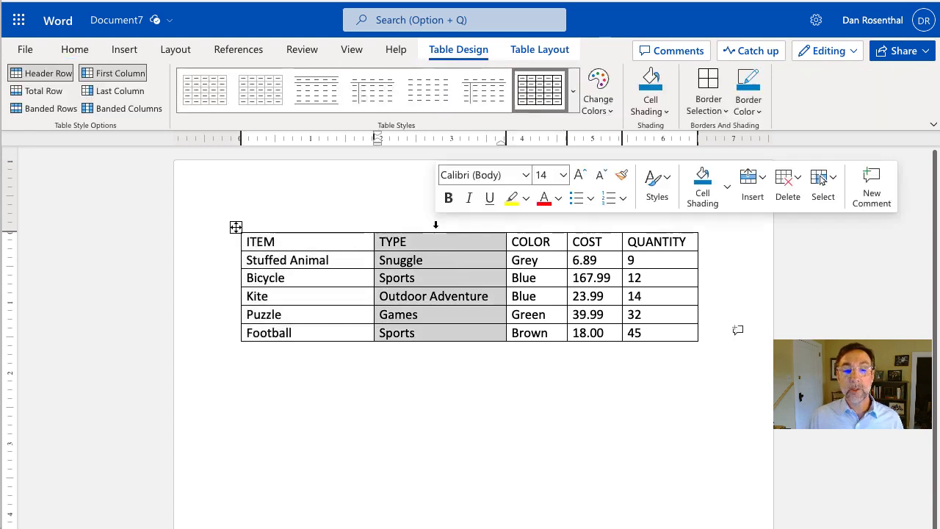
pyautogui.click(535, 224)
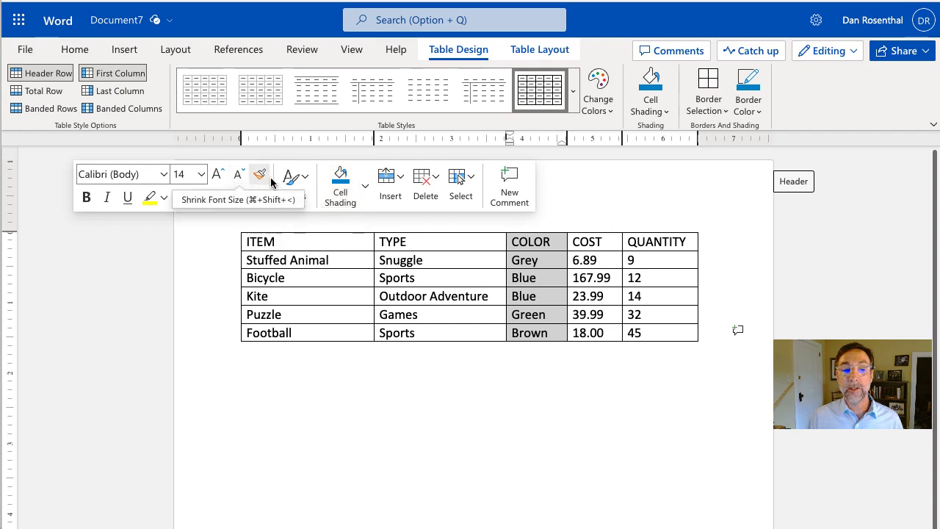
pyautogui.click(223, 240)
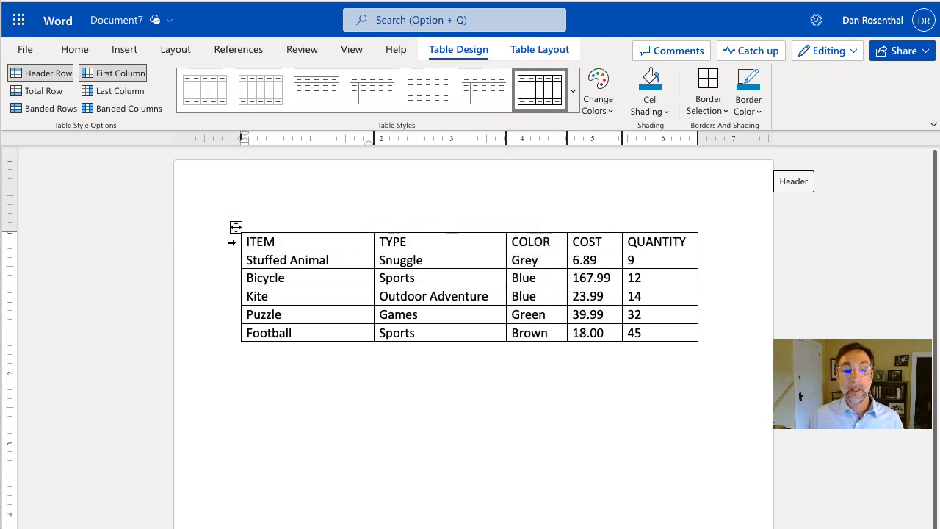
pyautogui.click(229, 260)
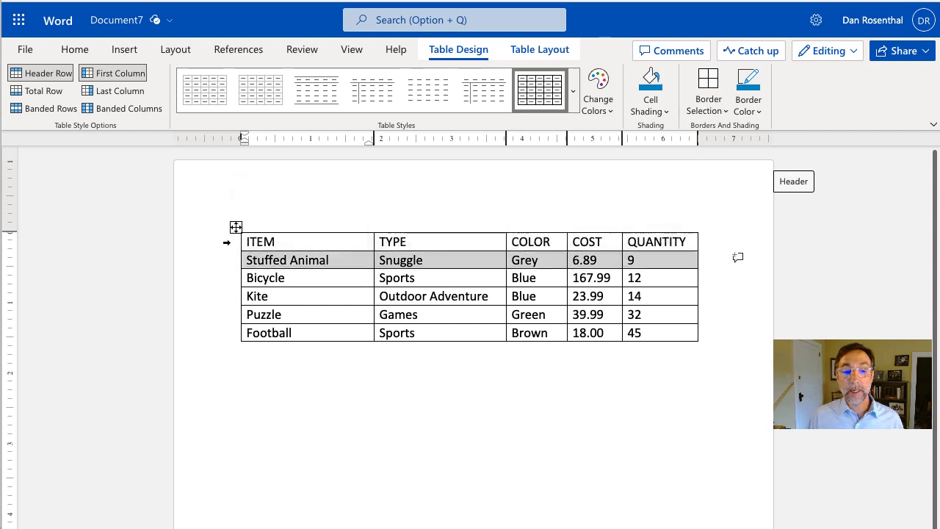
# Make the table's header row bold and set its font size to 16
pyautogui.keyDown('shift'); pyautogui.click(229, 243); pyautogui.keyUp('shift')
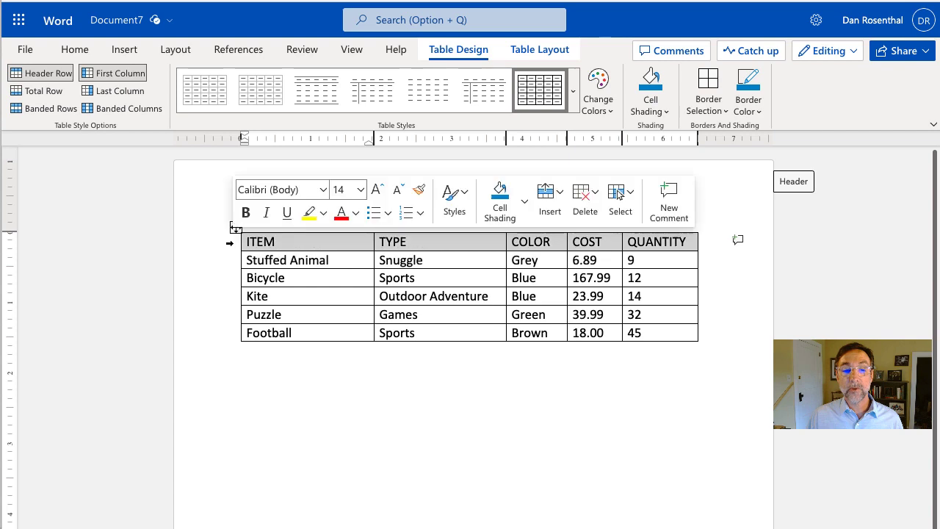
pyautogui.click(246, 213)
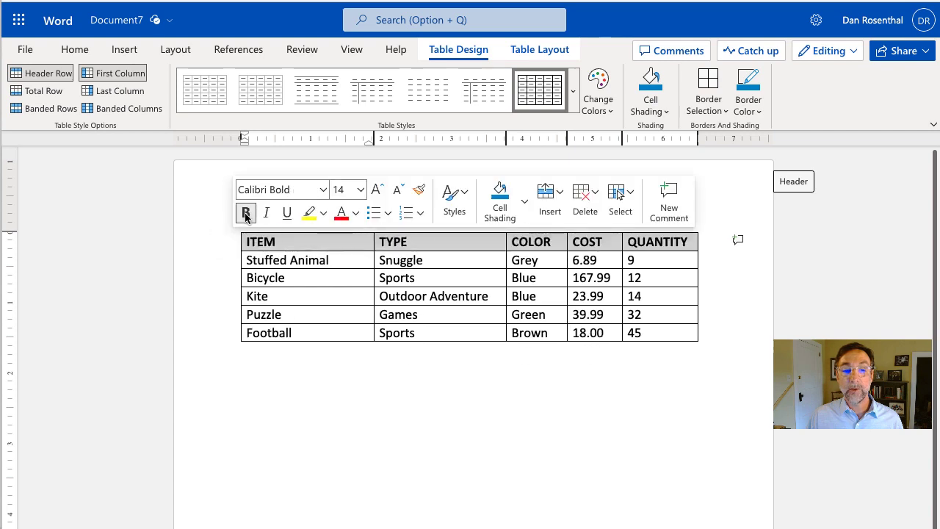
pyautogui.click(360, 189)
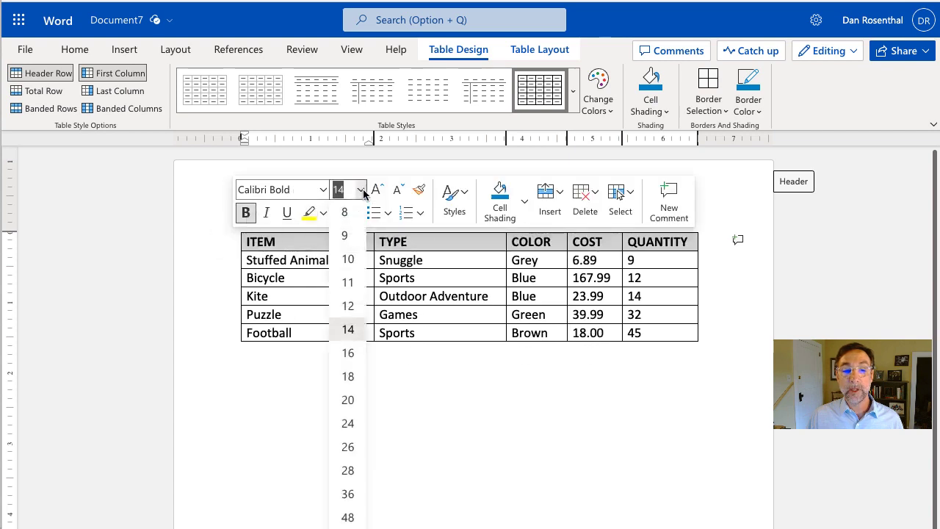
pyautogui.click(348, 353)
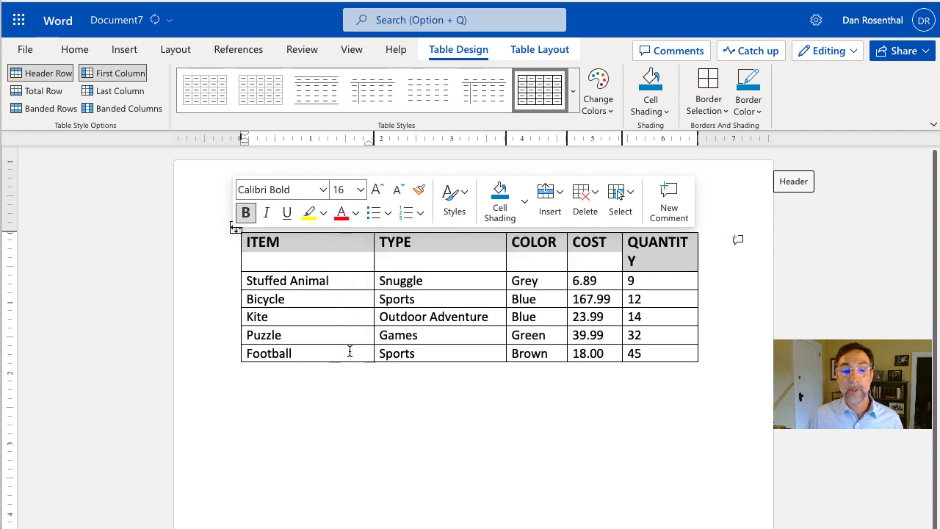
pyautogui.click(663, 447)
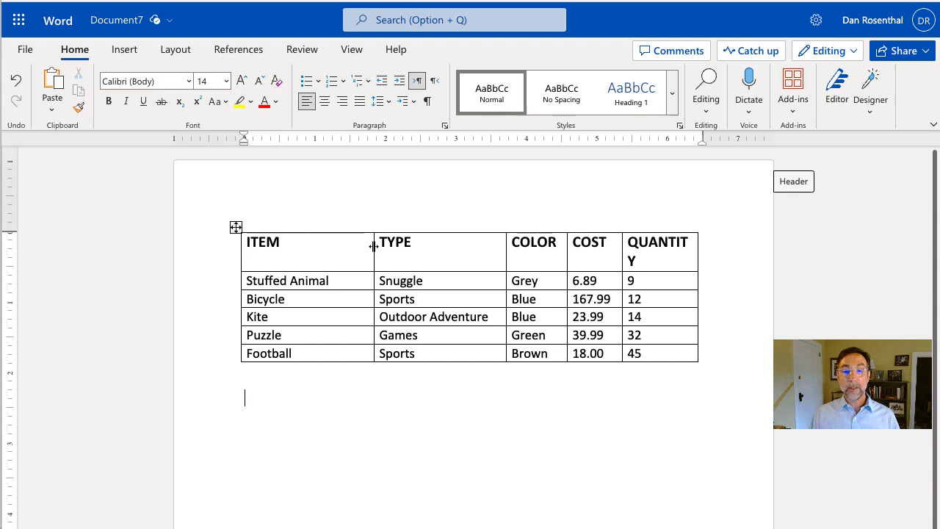
# Shift the right borders of the ITEM, TYPE, COLOR and COST columns leftward until the QUANTITY header fits on one line
pyautogui.moveTo(373, 247); pyautogui.dragTo(351, 247)
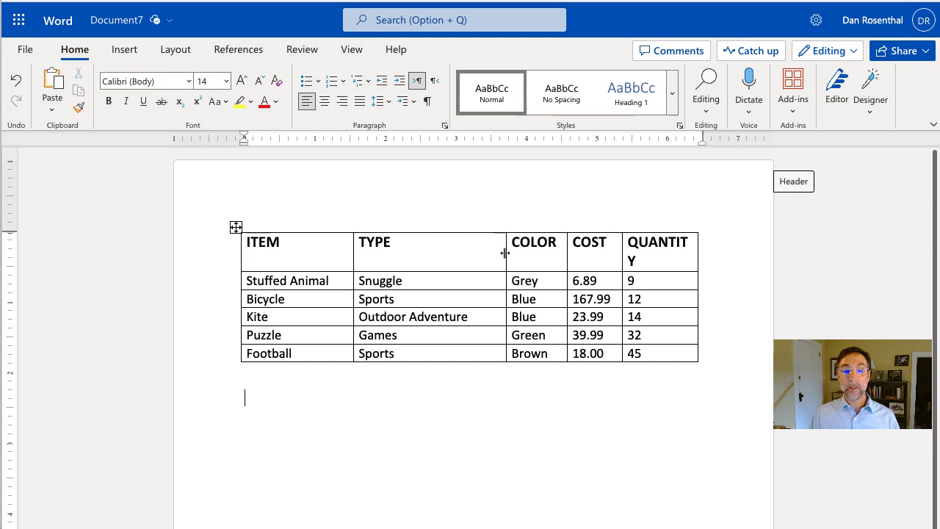
pyautogui.moveTo(504, 254); pyautogui.dragTo(492, 254)
pyautogui.moveTo(490, 256); pyautogui.dragTo(489, 255)
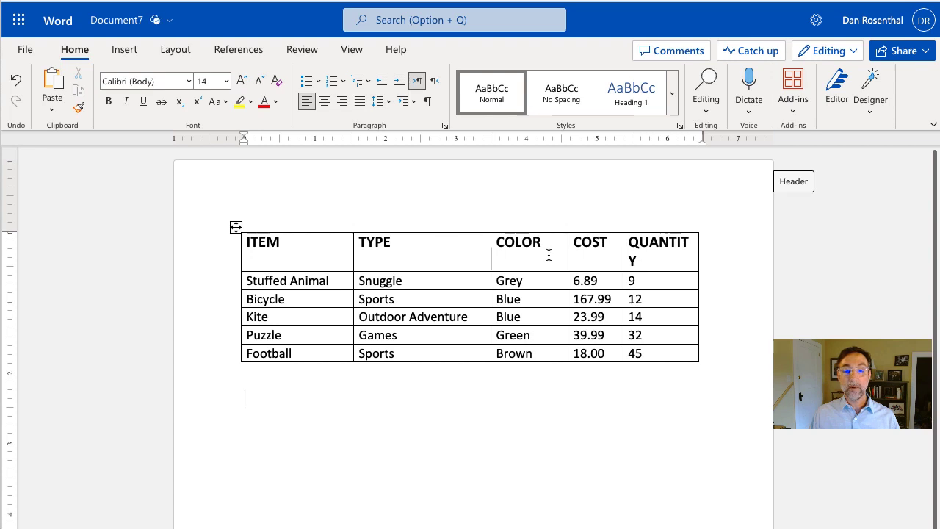
pyautogui.moveTo(568, 260); pyautogui.dragTo(553, 260)
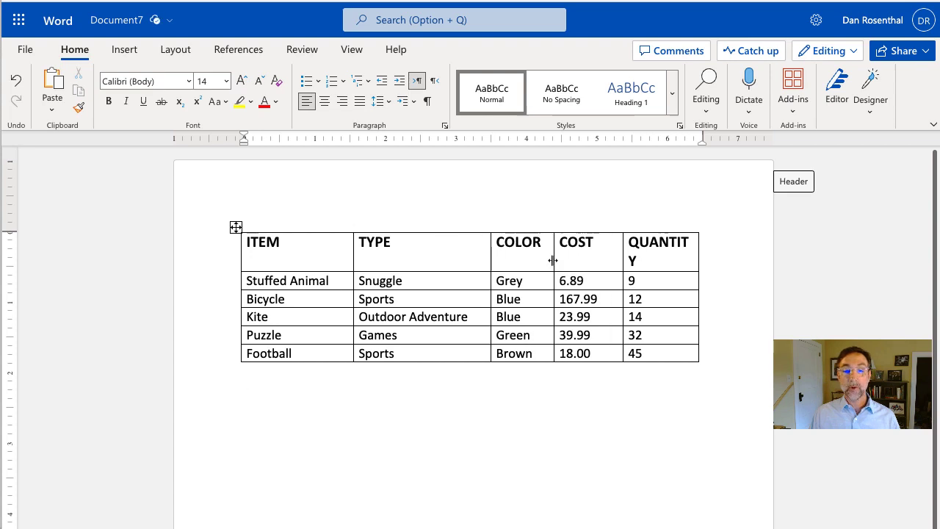
pyautogui.moveTo(620, 254); pyautogui.dragTo(614, 253)
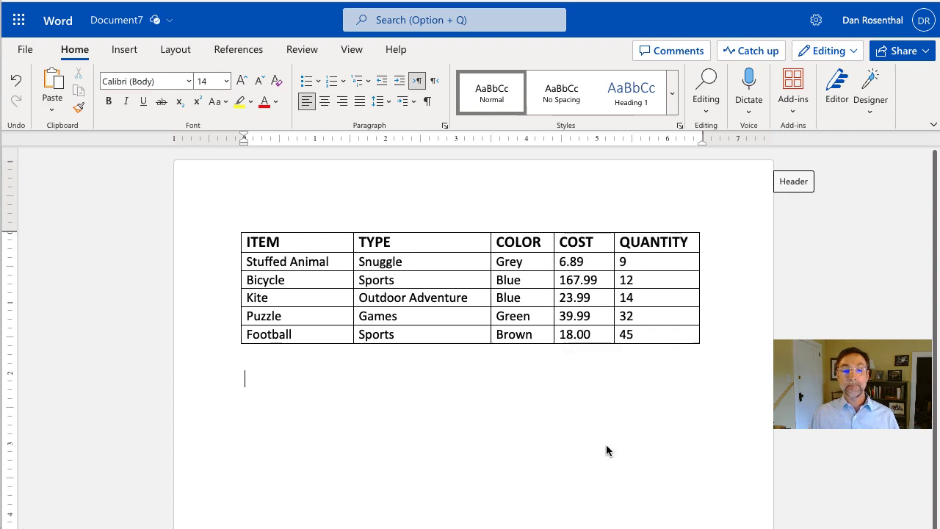
# Set the table header row's font size to 15
pyautogui.click(228, 242)
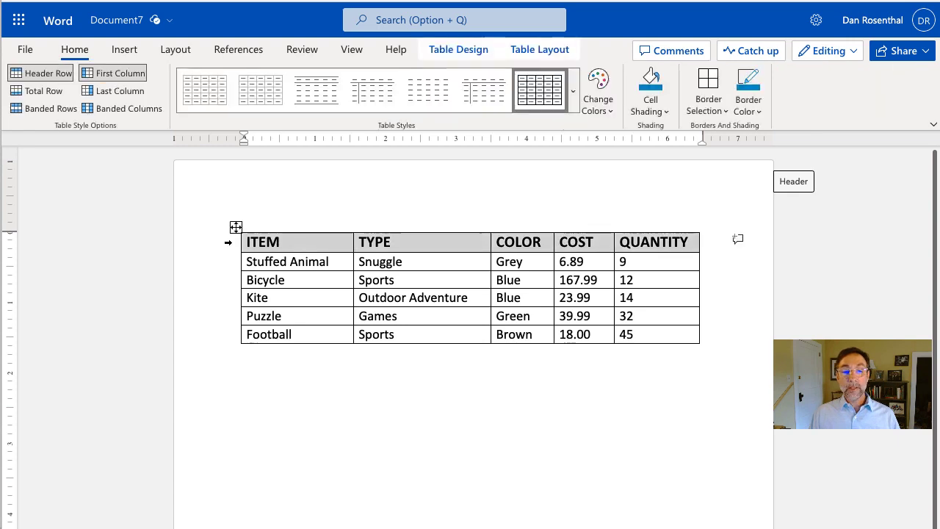
pyautogui.click(342, 192)
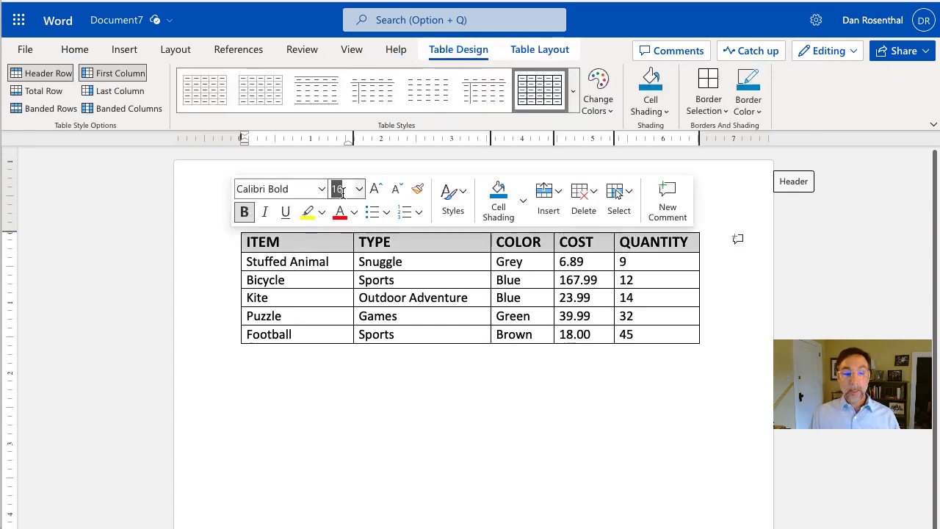
pyautogui.write('15')
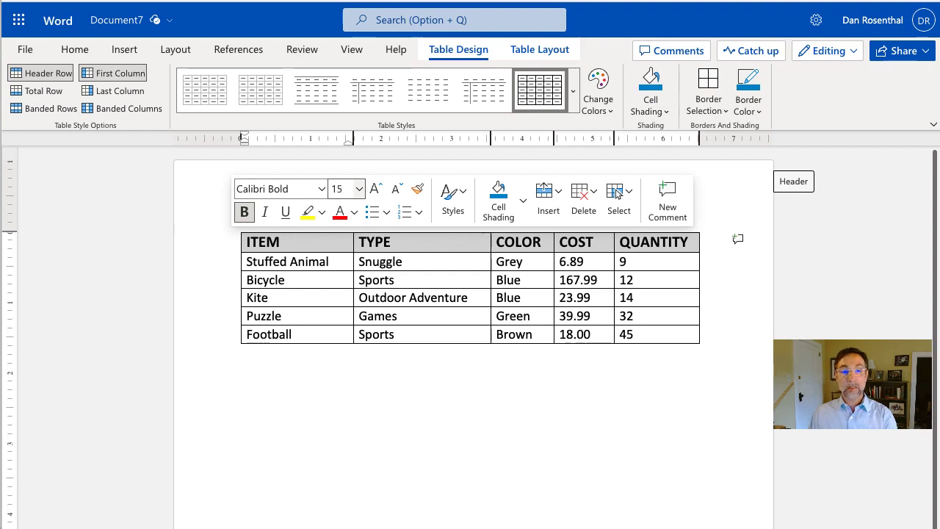
pyautogui.press('Return')
pyautogui.click(400, 421)
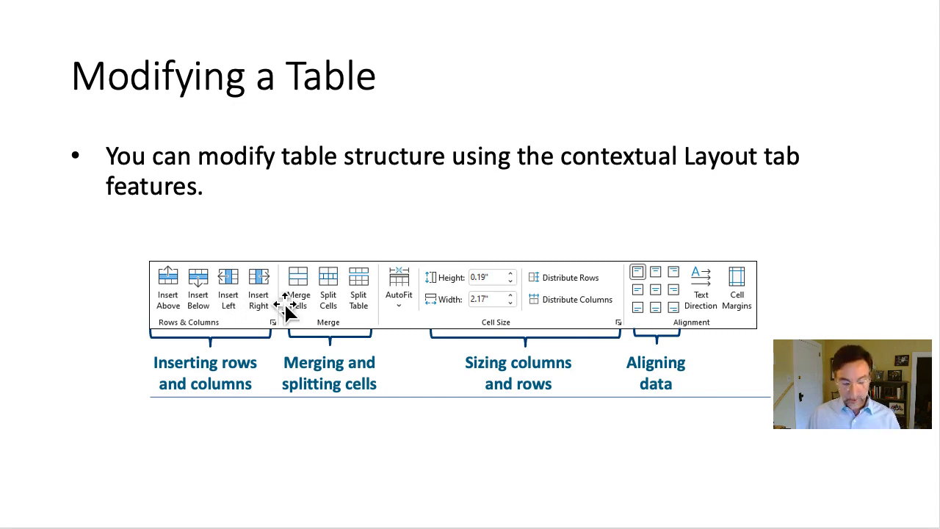
# Switch to the Word document and select the Snuggle cell and its entire row, one at a time
pyautogui.press('super+Tab')
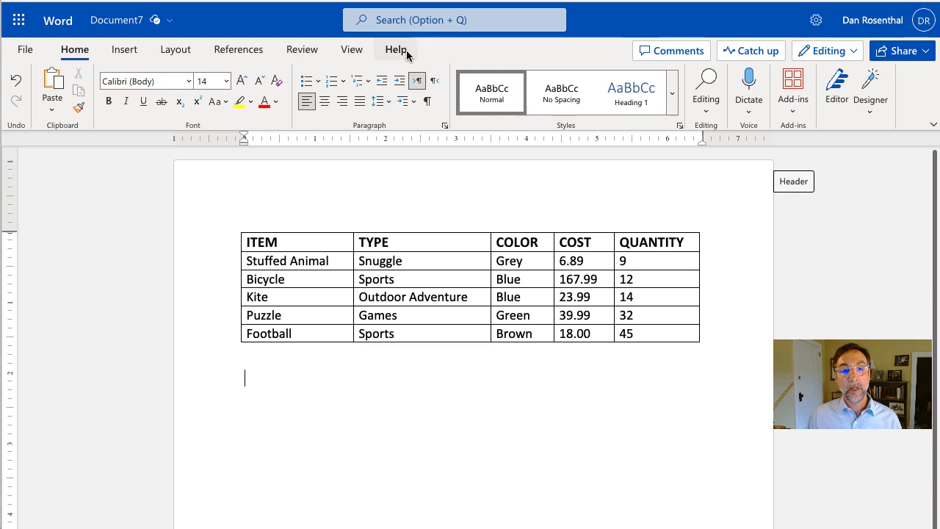
pyautogui.click(313, 244)
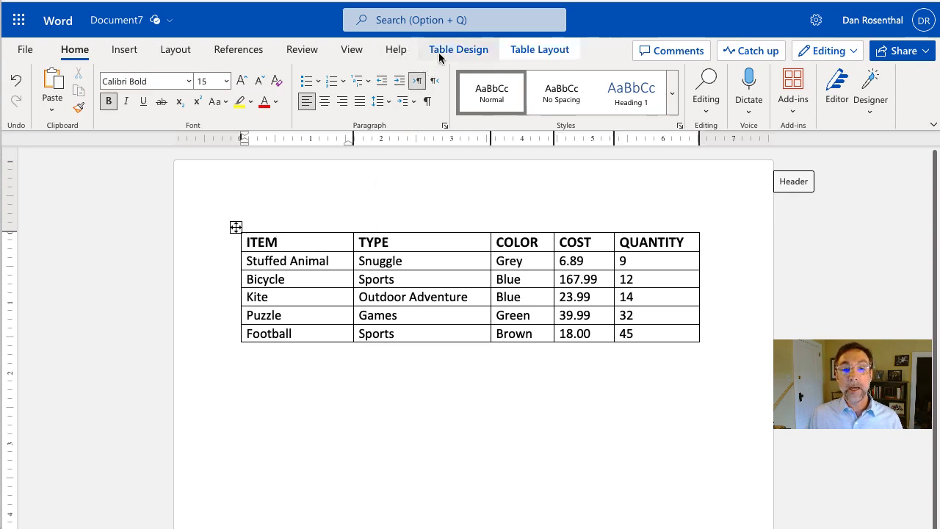
pyautogui.click(541, 50)
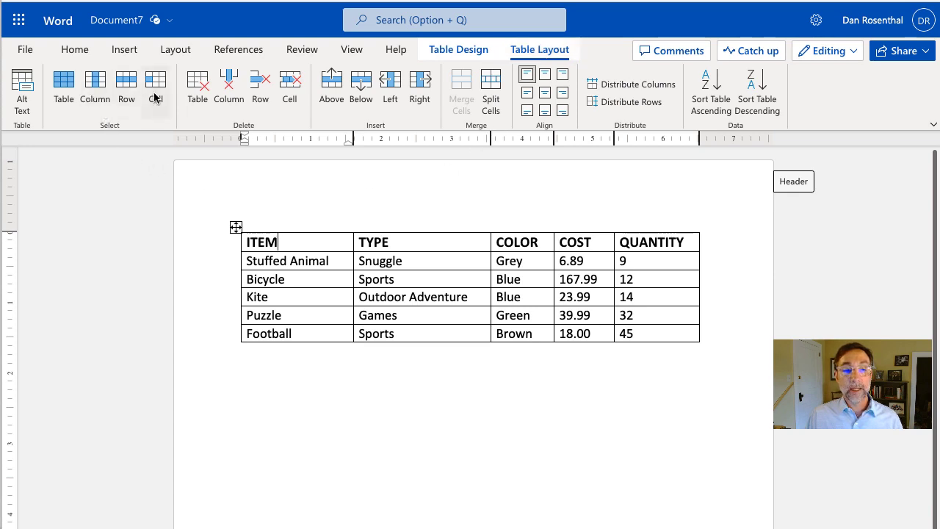
pyautogui.click(421, 264)
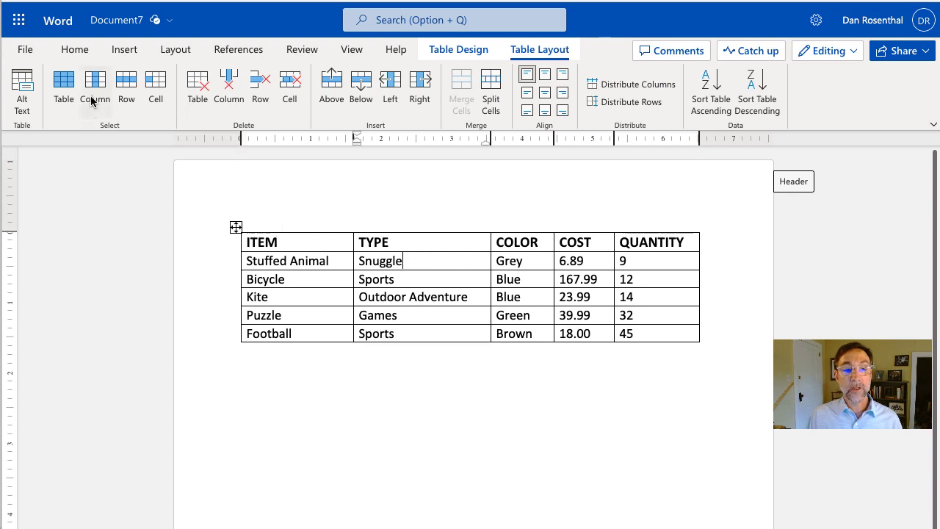
pyautogui.click(156, 86)
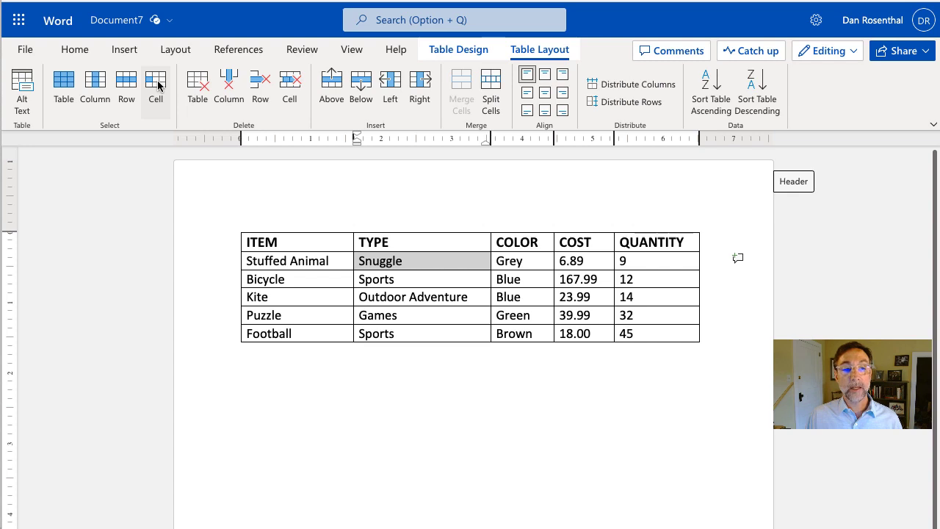
pyautogui.click(122, 87)
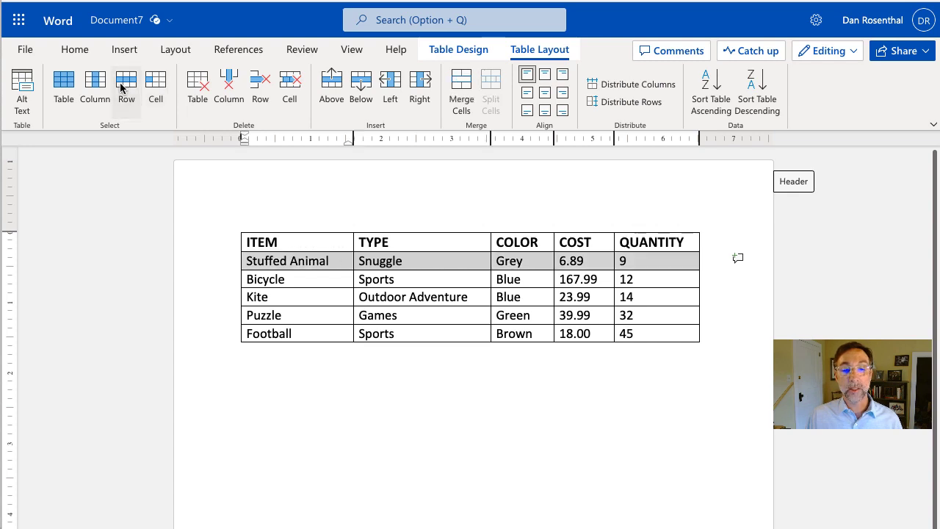
# Select the TYPE column from the Snuggle cell and the entire table, one at a time, and clear the selection
pyautogui.click(87, 83)
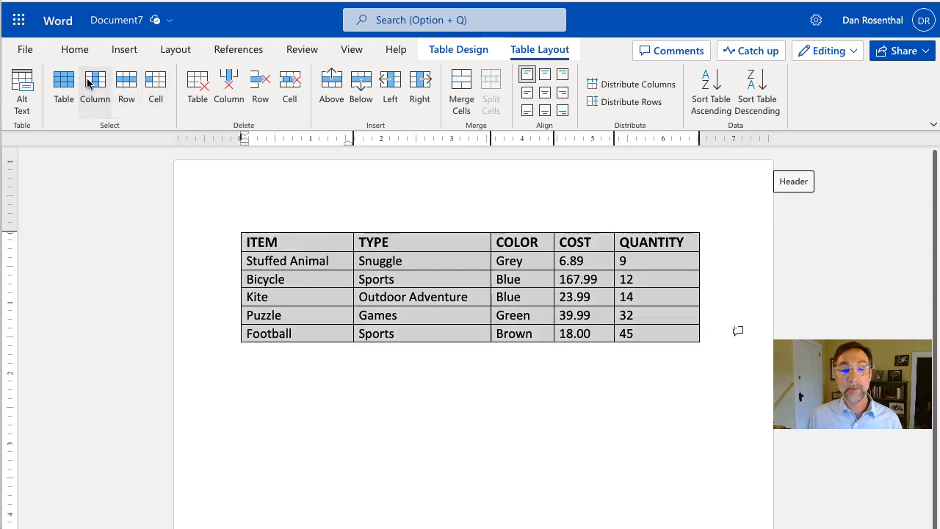
pyautogui.click(355, 299)
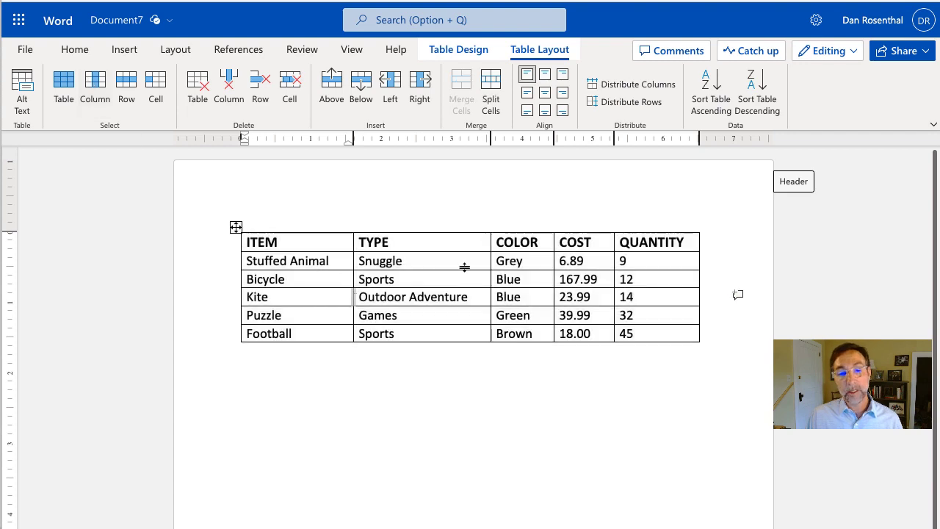
pyautogui.click(445, 262)
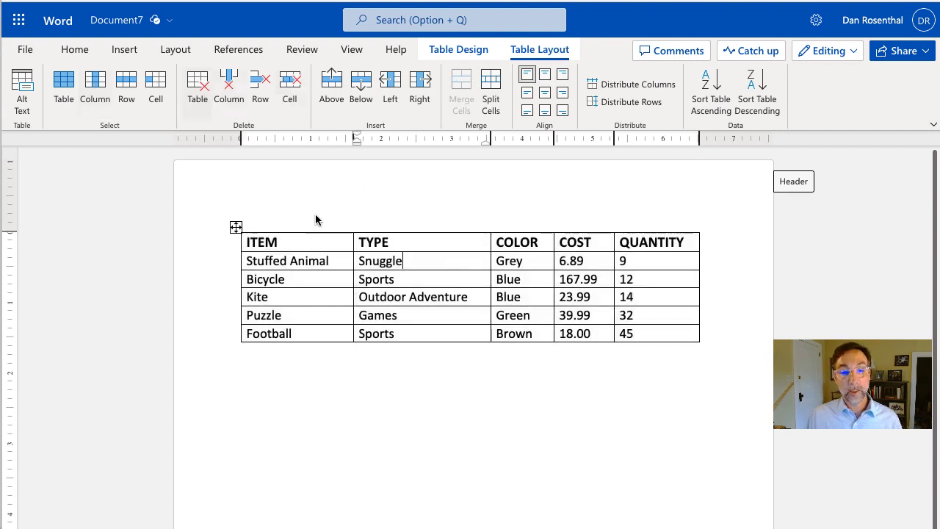
pyautogui.click(96, 83)
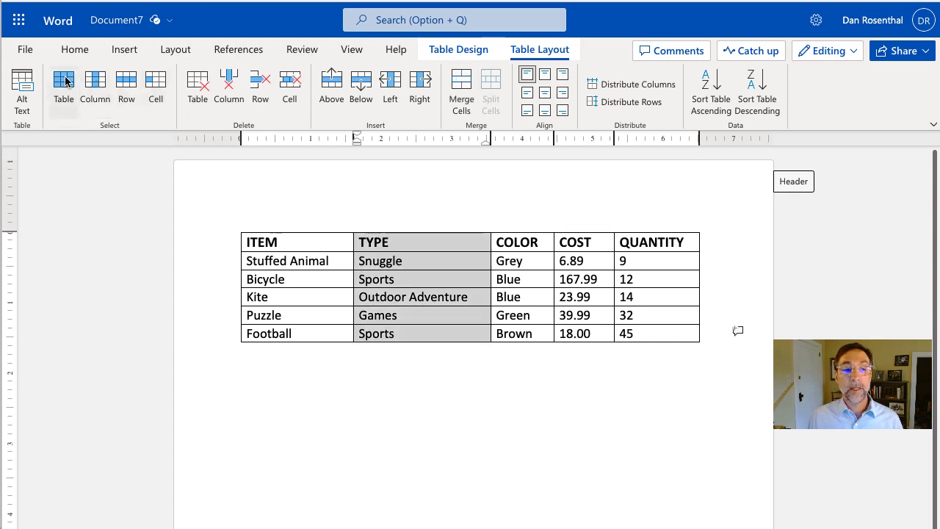
pyautogui.click(64, 81)
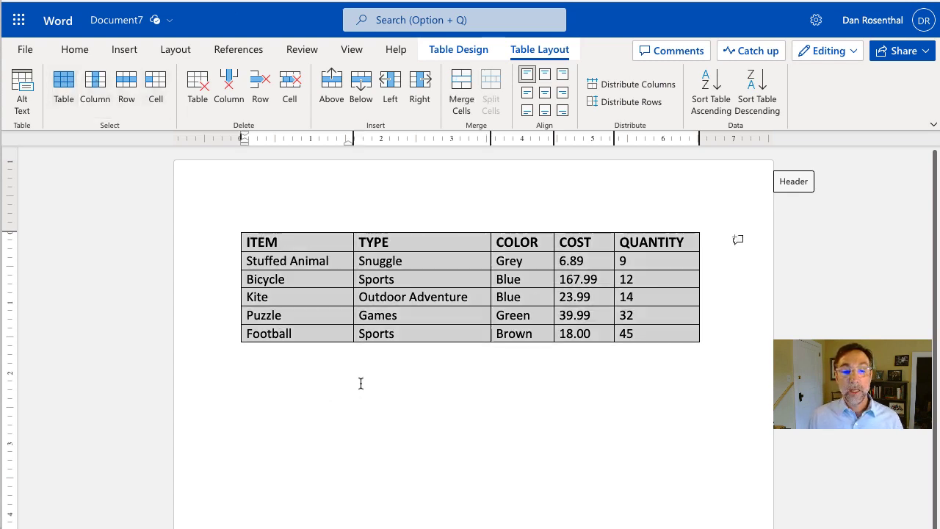
pyautogui.click(361, 383)
# Apply a green font color to the whole table's text and undo the color change
pyautogui.moveTo(236, 227)
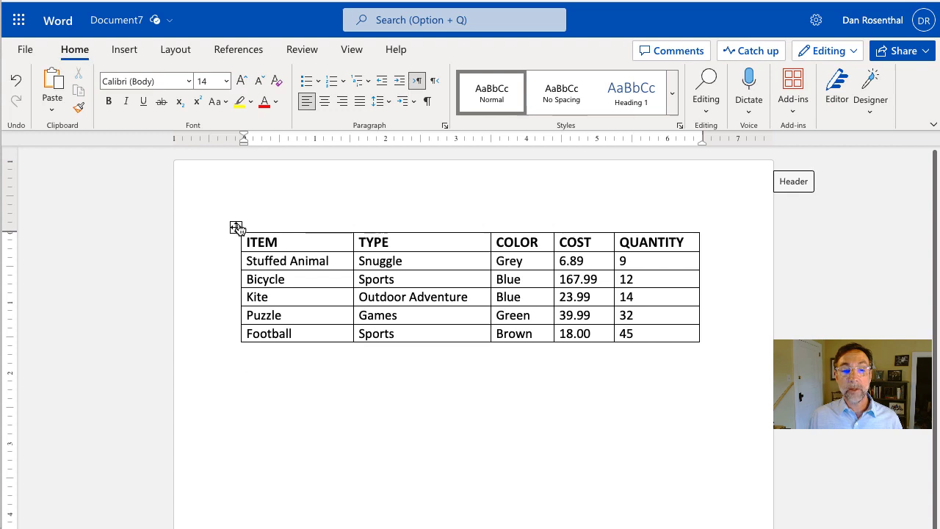
pyautogui.click(235, 227)
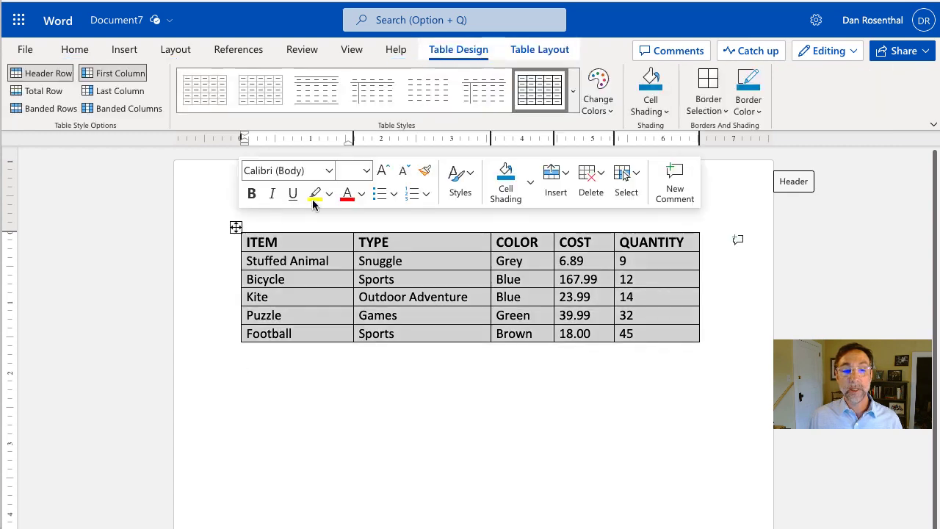
pyautogui.click(360, 195)
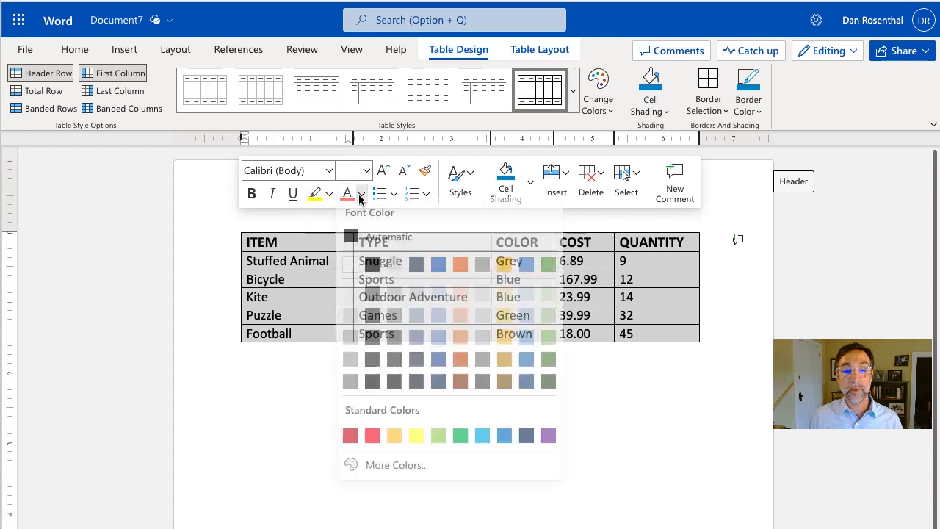
pyautogui.click(549, 273)
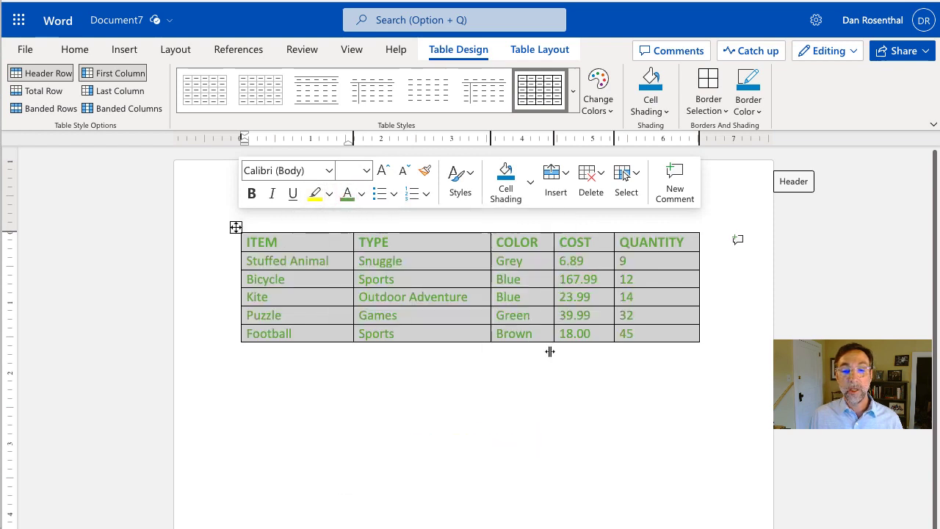
pyautogui.click(552, 382)
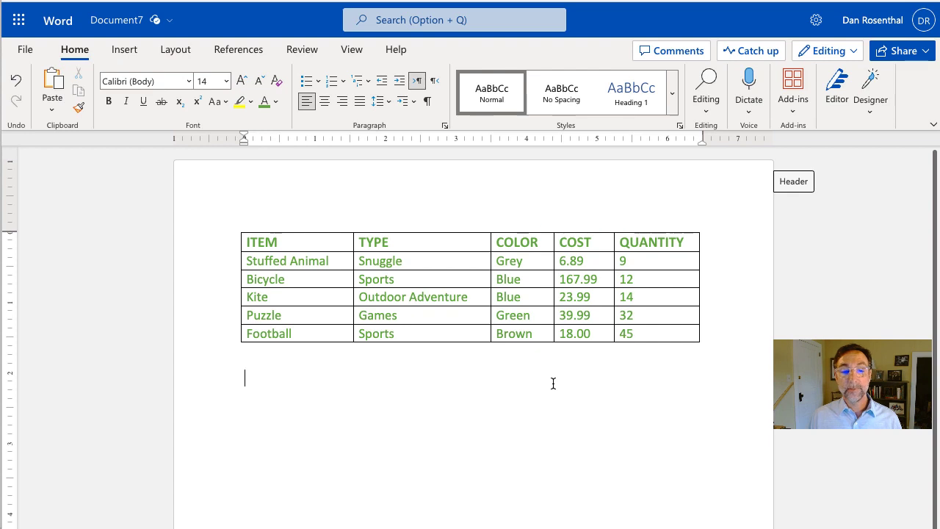
pyautogui.hotkey('ctrl', 'z')
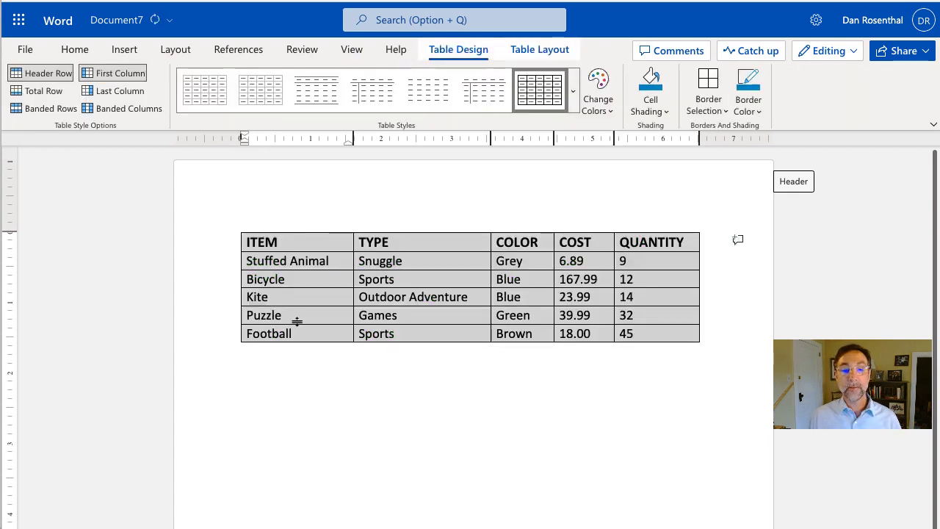
pyautogui.click(446, 443)
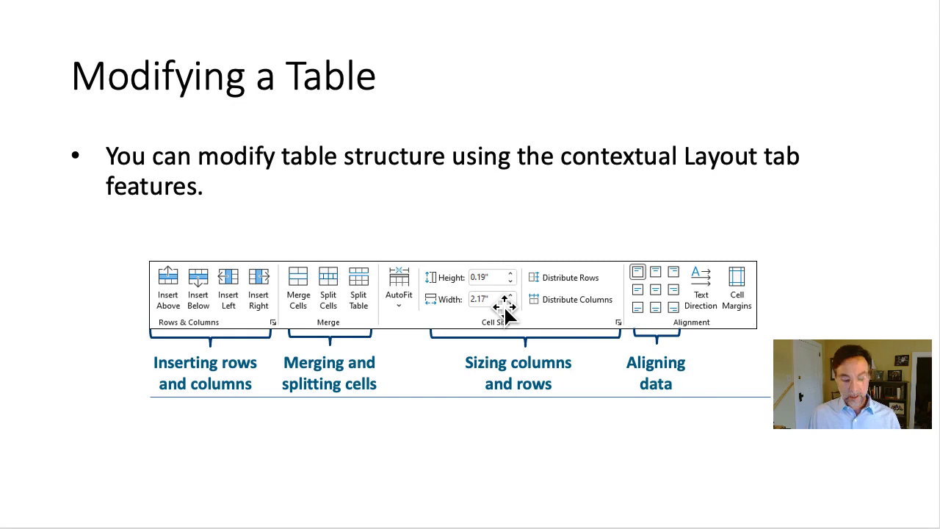
# Return to the Word document and center the table's header row horizontally and vertically in its cells
pyautogui.press('super+Tab')
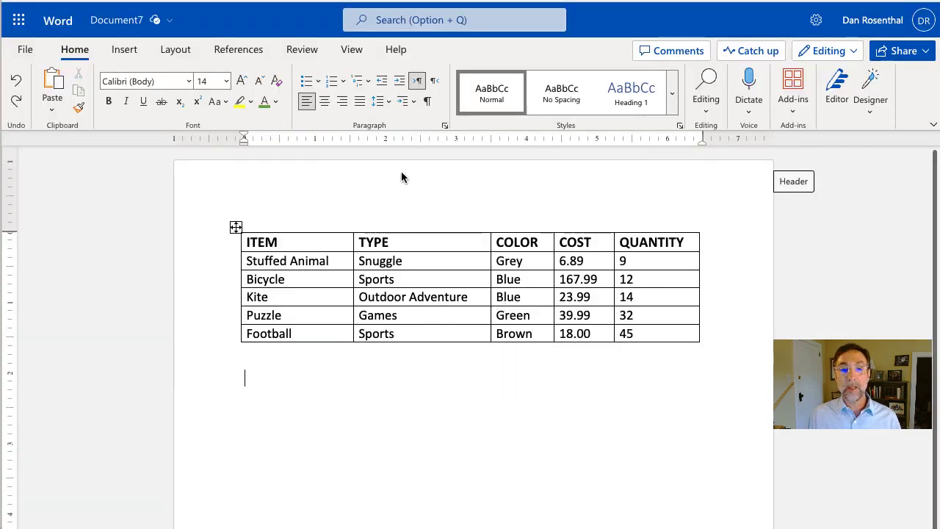
pyautogui.click(410, 262)
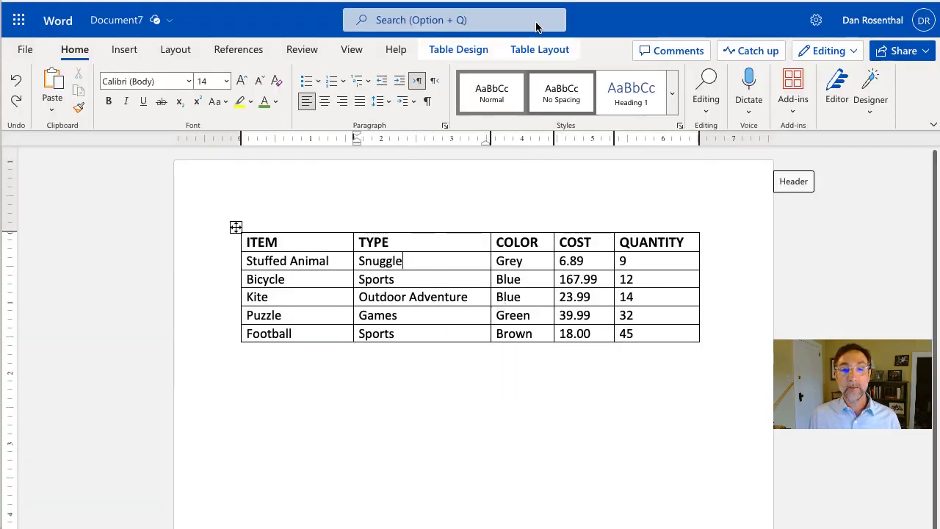
pyautogui.click(534, 51)
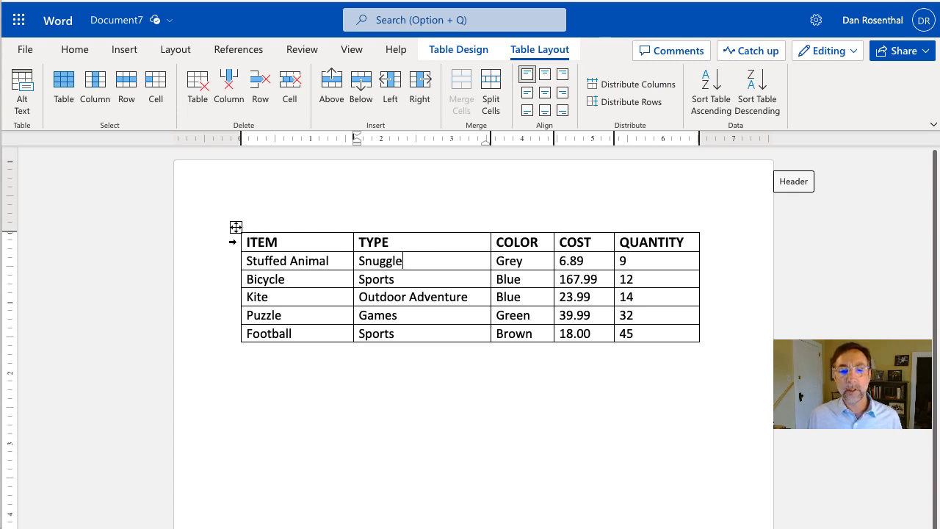
pyautogui.click(232, 241)
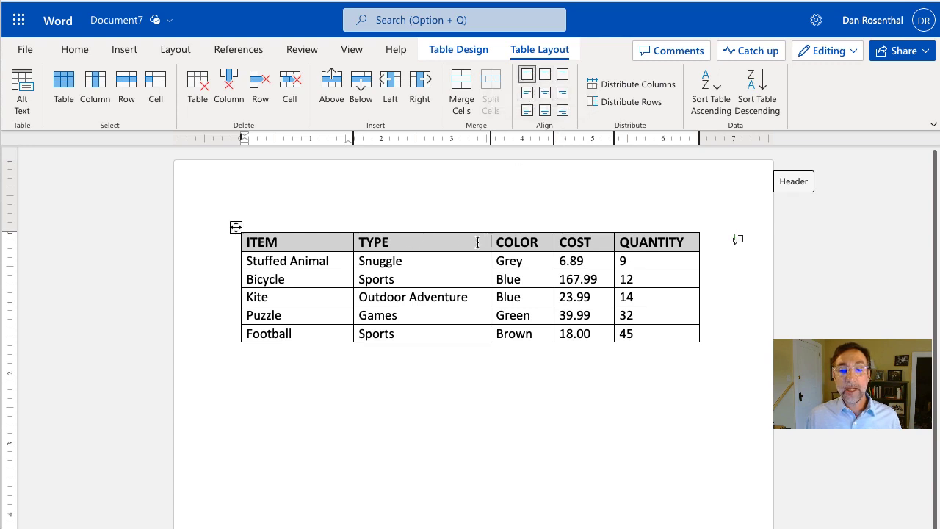
pyautogui.click(545, 95)
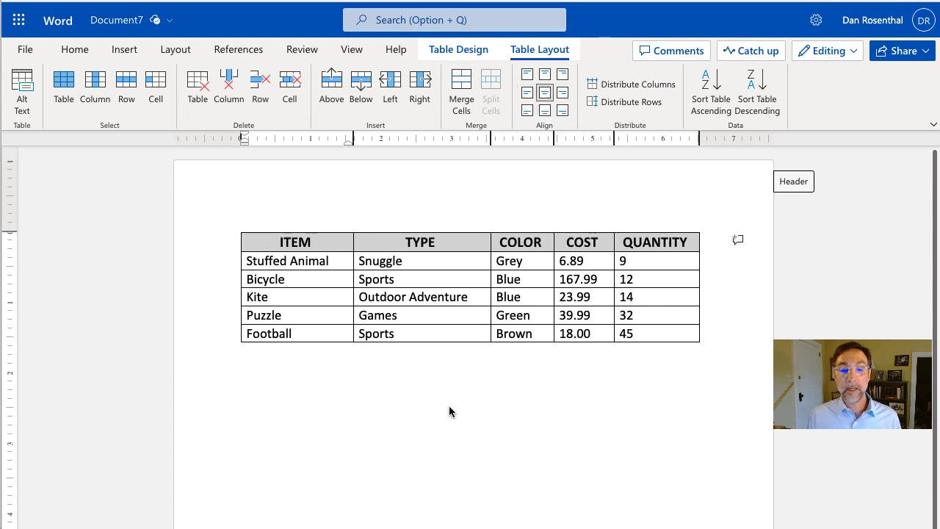
# Select the Bicycle row and the ITEM, TYPE and COST columns, one at a time
pyautogui.click(235, 279)
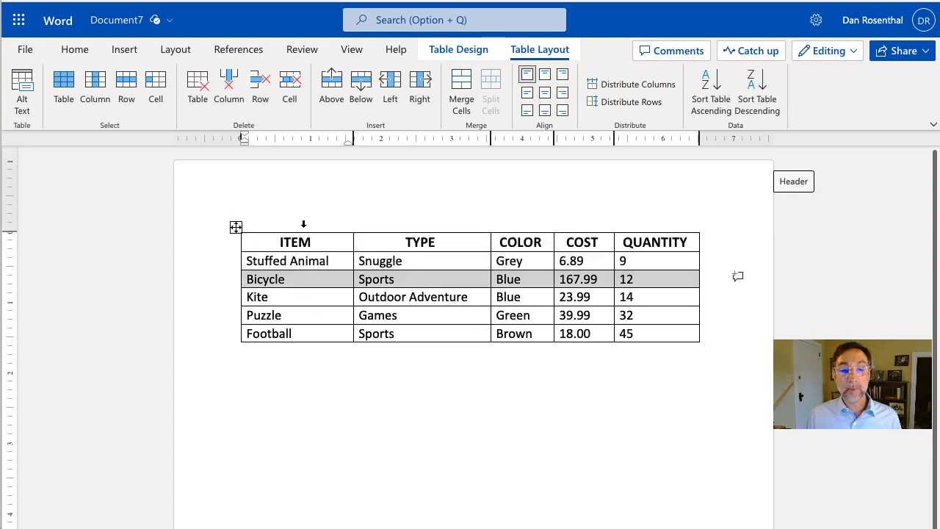
pyautogui.click(303, 224)
pyautogui.click(386, 222)
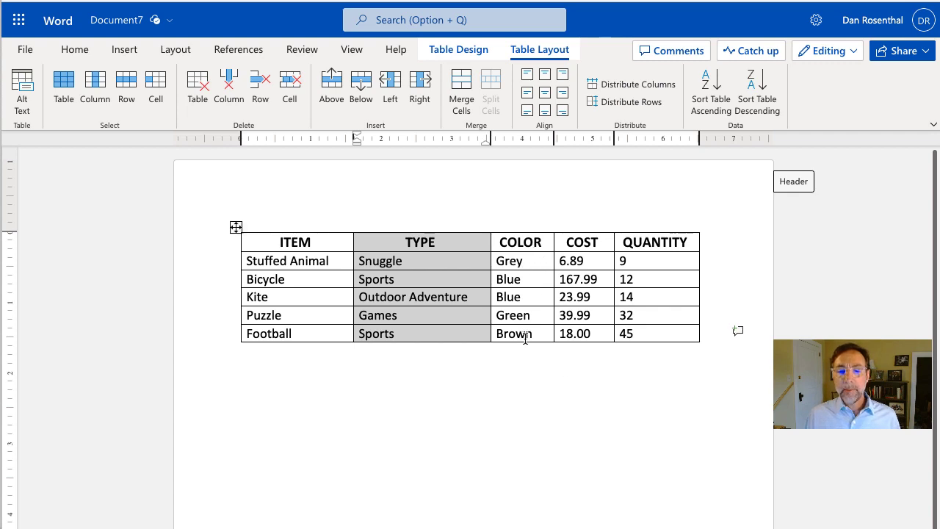
pyautogui.click(585, 226)
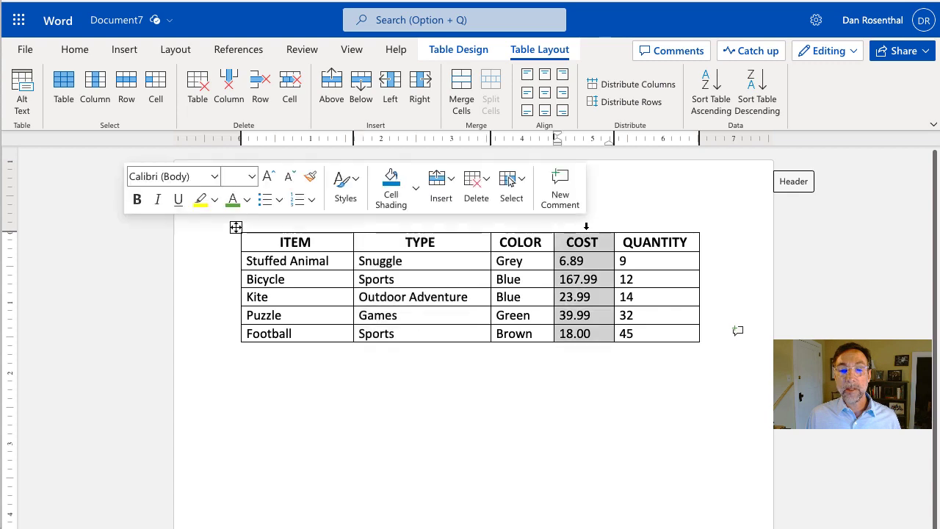
pyautogui.click(650, 226)
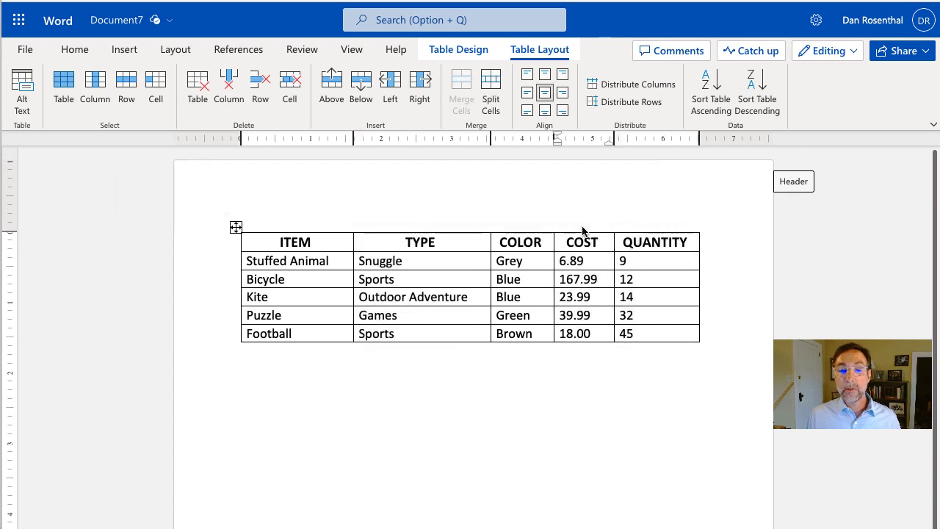
# Align the whole COST column to the top right of its cells
pyautogui.click(583, 225)
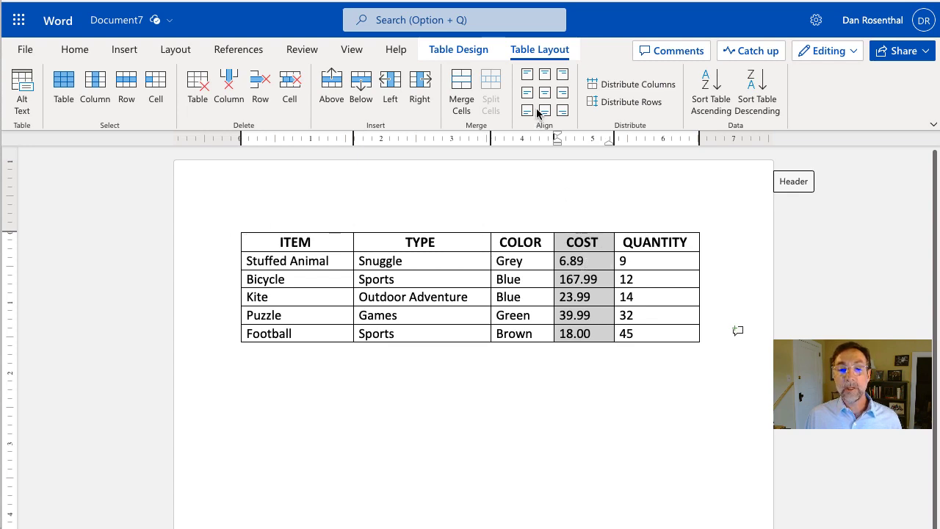
pyautogui.click(562, 75)
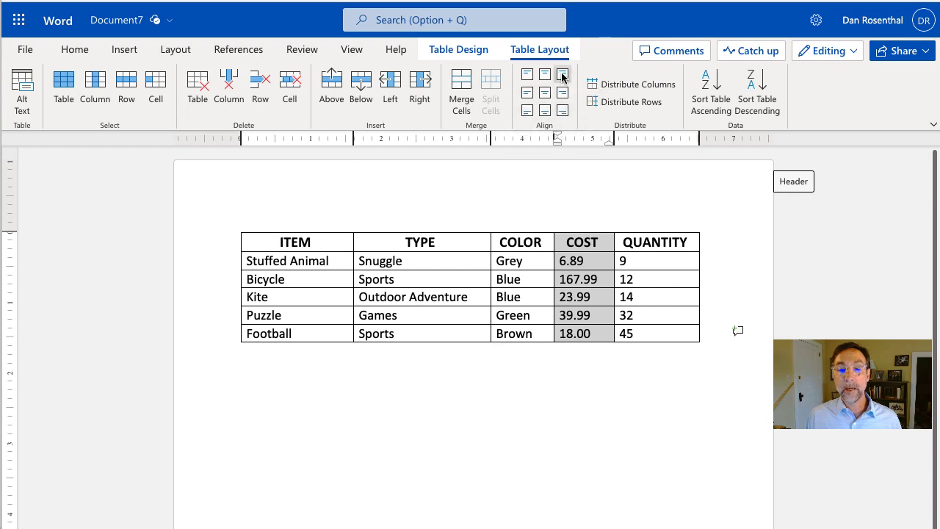
pyautogui.click(605, 385)
# Align only the COST header cell to top center
pyautogui.click(591, 242)
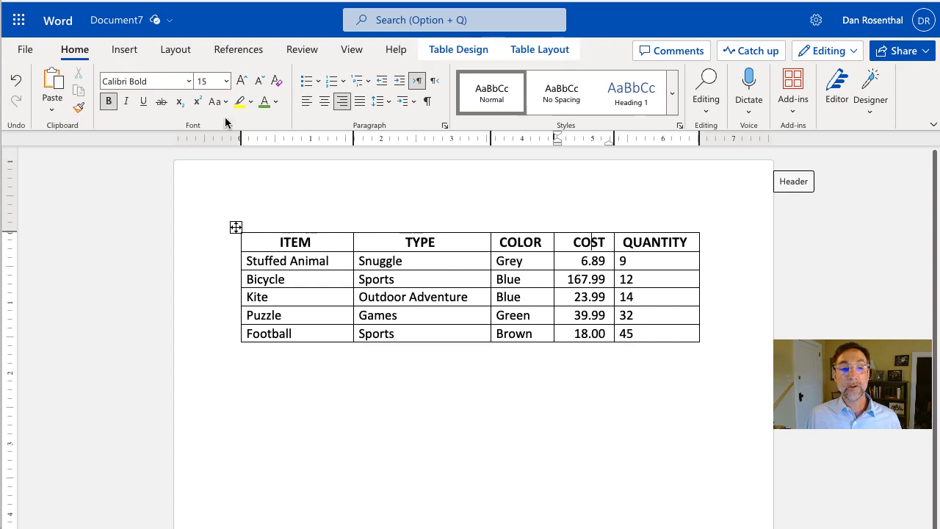
pyautogui.click(537, 49)
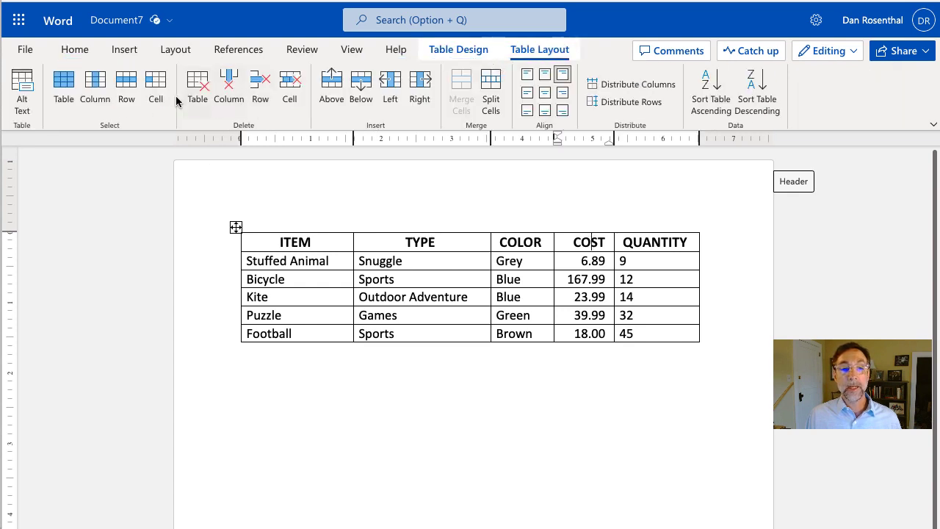
pyautogui.click(155, 84)
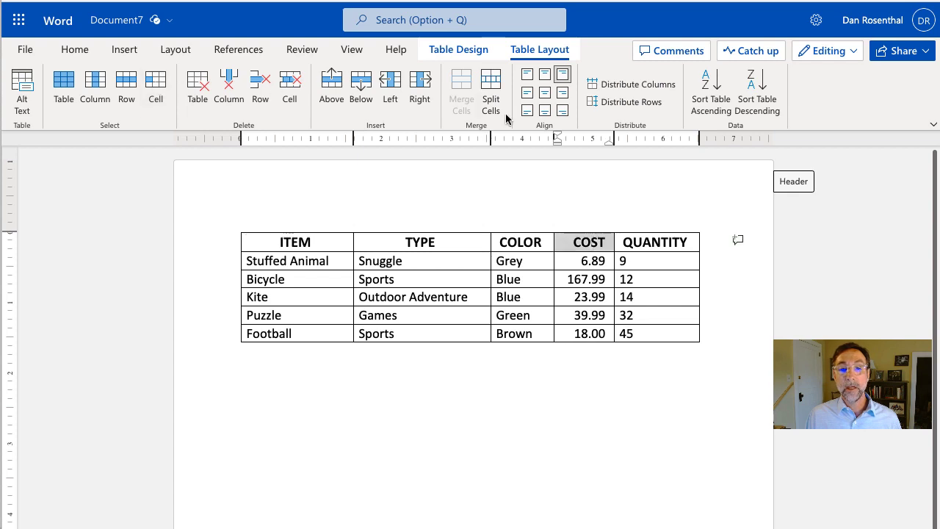
pyautogui.click(544, 75)
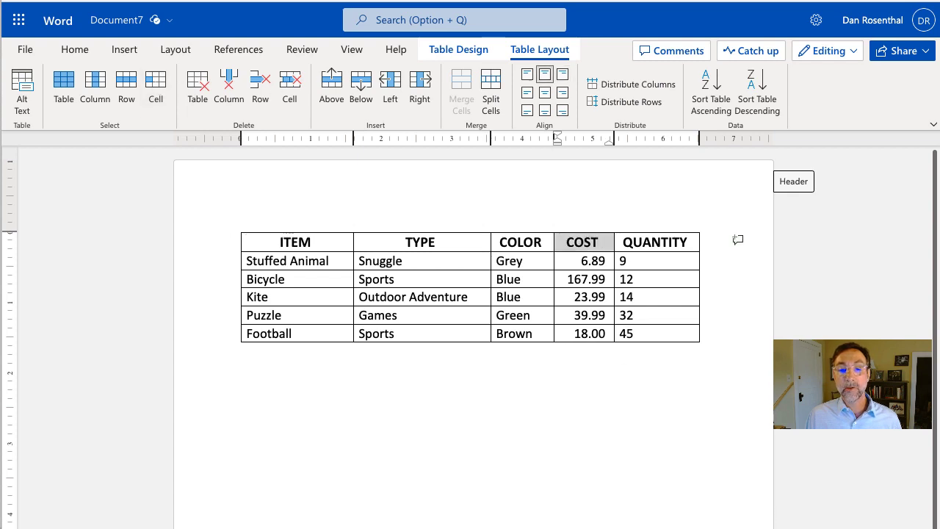
pyautogui.click(642, 411)
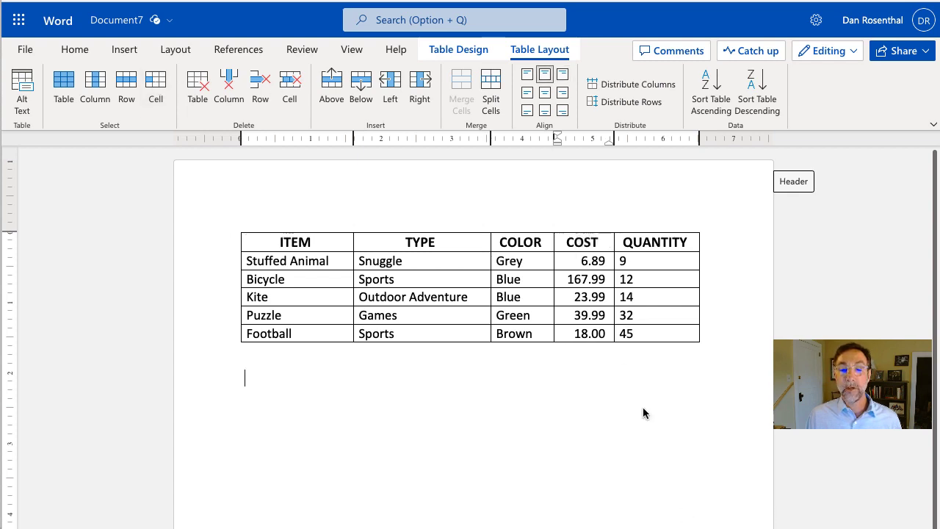
# Align the whole QUANTITY column to the top center of its cells
pyautogui.click(654, 226)
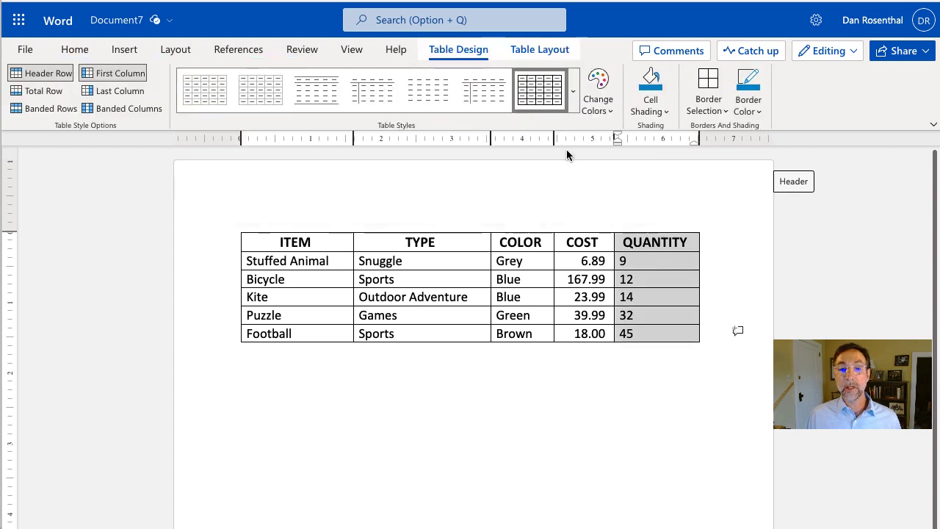
pyautogui.click(540, 53)
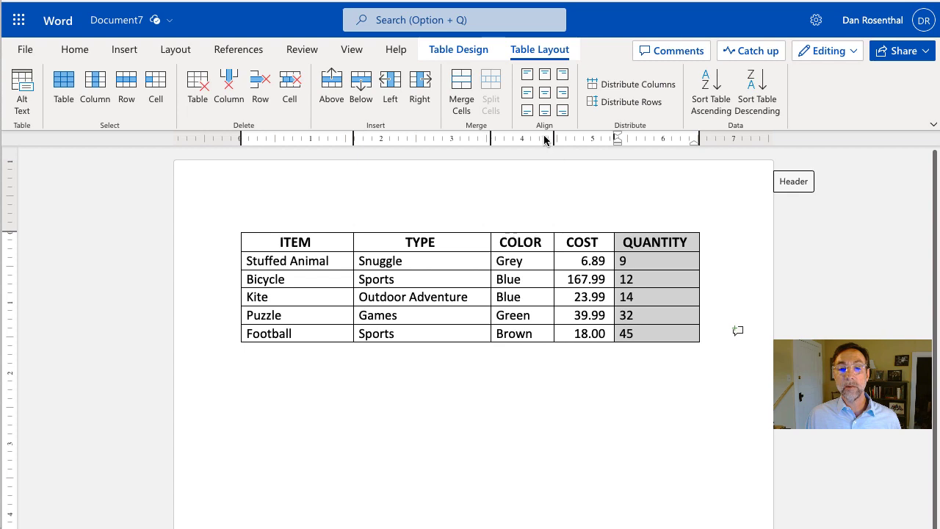
pyautogui.click(546, 76)
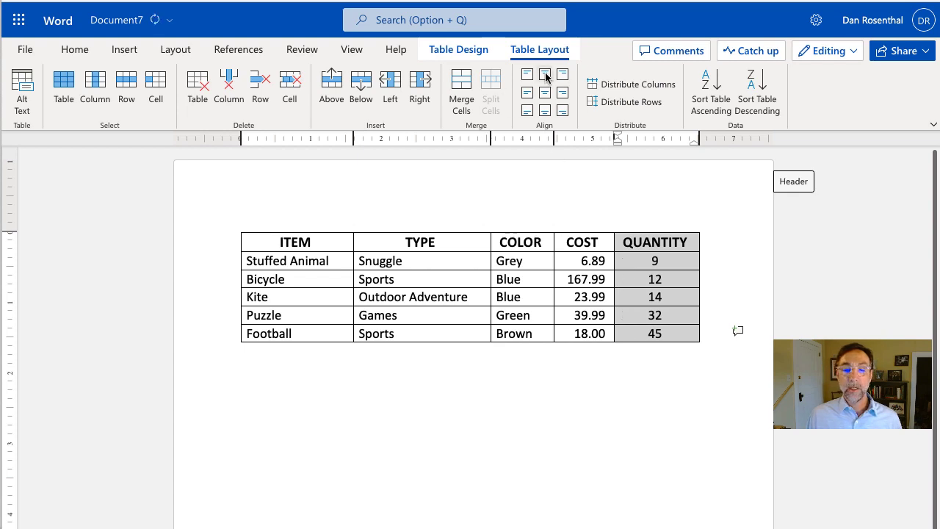
pyautogui.click(593, 427)
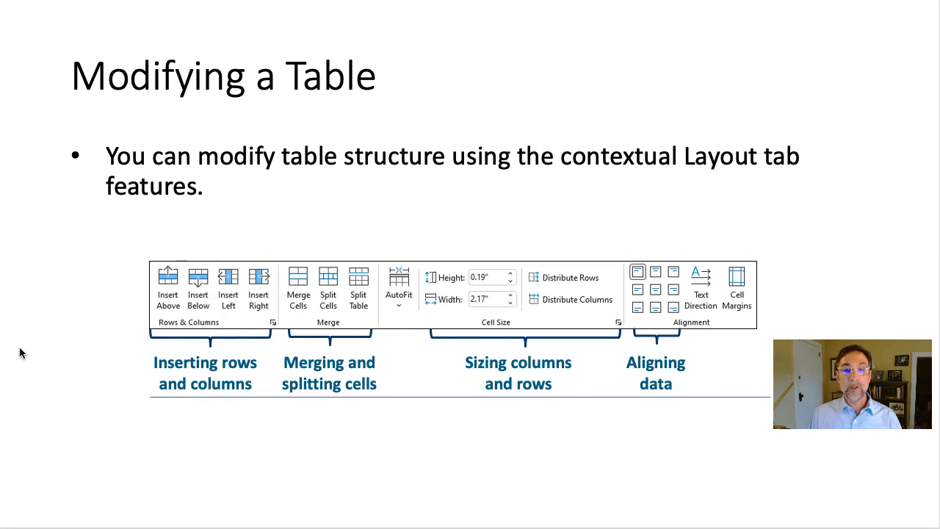
# Return to the Word document and insert an empty row below the Football row
pyautogui.hotkey('alt', 'Tab')
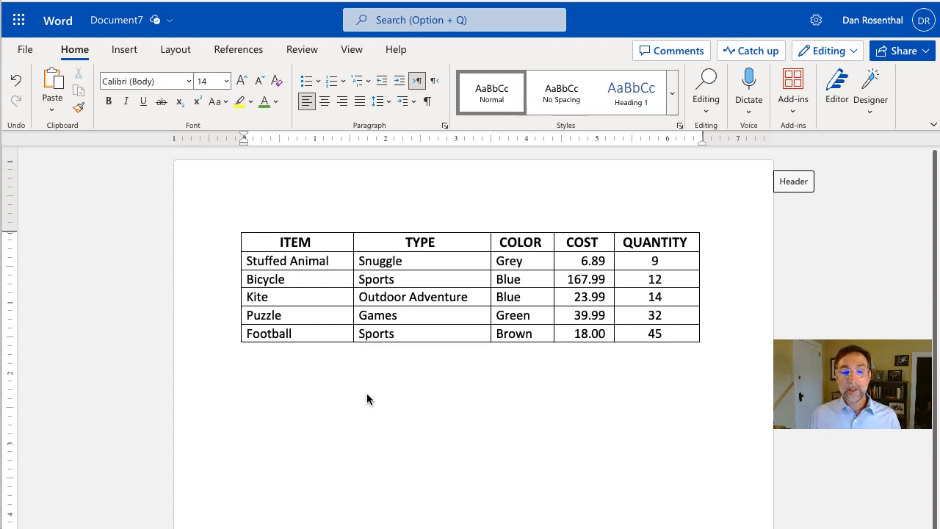
pyautogui.click(298, 331)
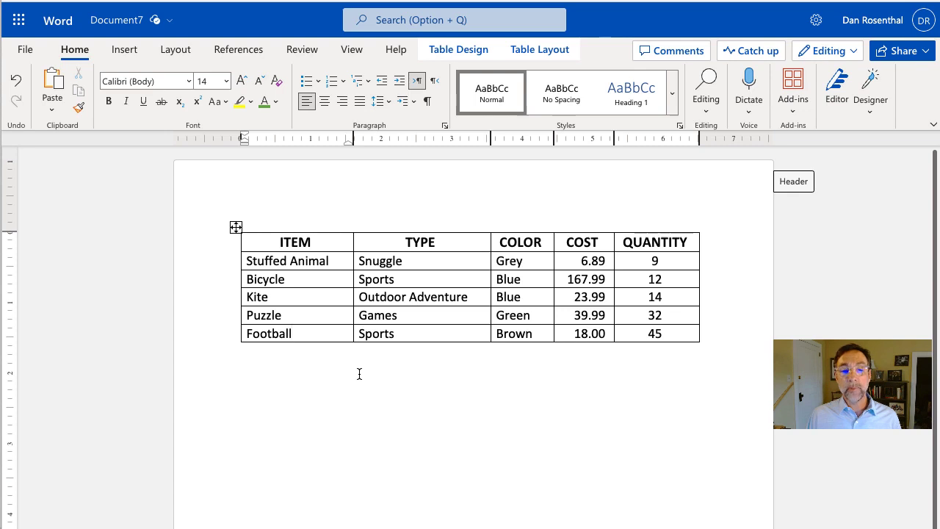
pyautogui.click(537, 52)
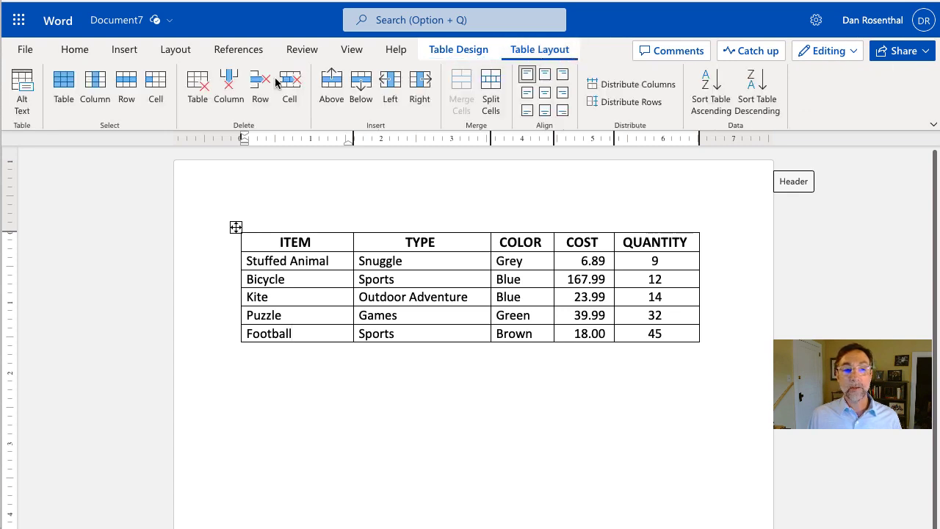
pyautogui.click(361, 87)
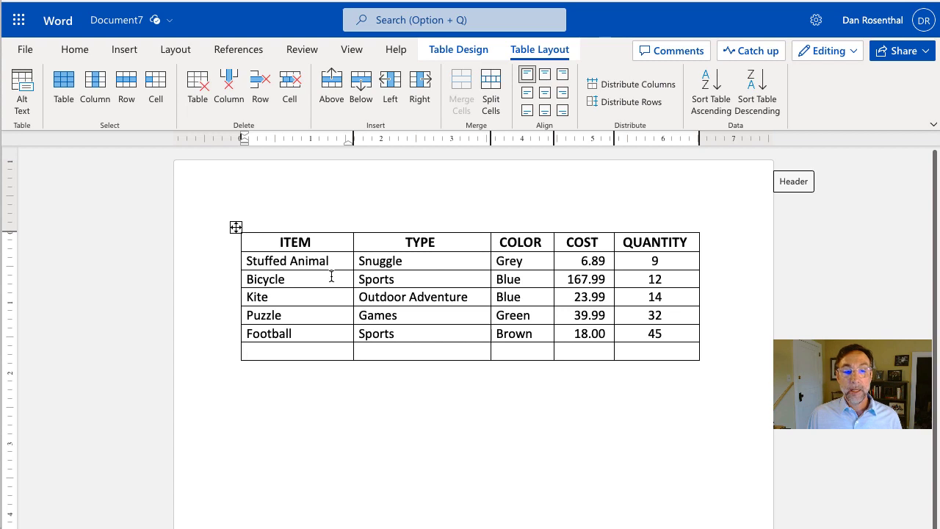
# Copy "Stuffed Animal" into the ITEM cell of the empty last row and remove the extra line in that cell
pyautogui.moveTo(334, 261); pyautogui.dragTo(248, 262)
pyautogui.hotkey('ctrl', 'c')
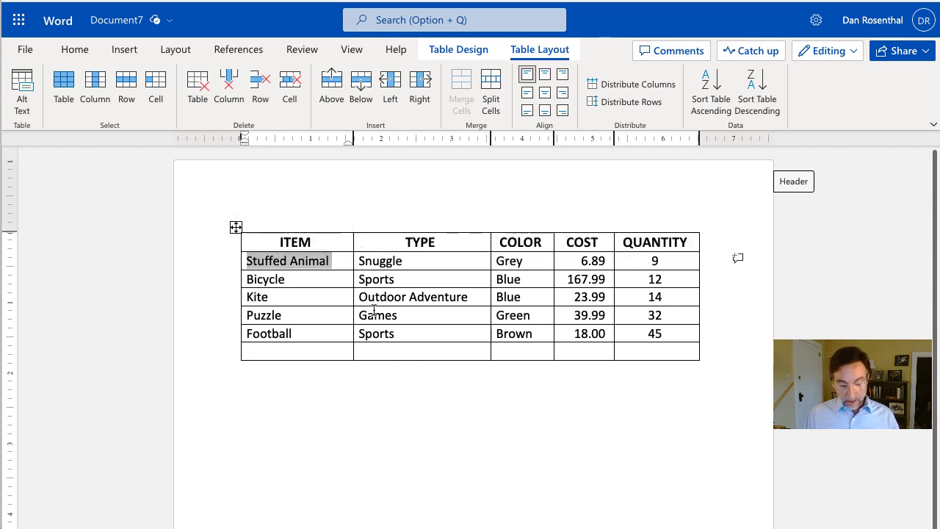
pyautogui.click(308, 353)
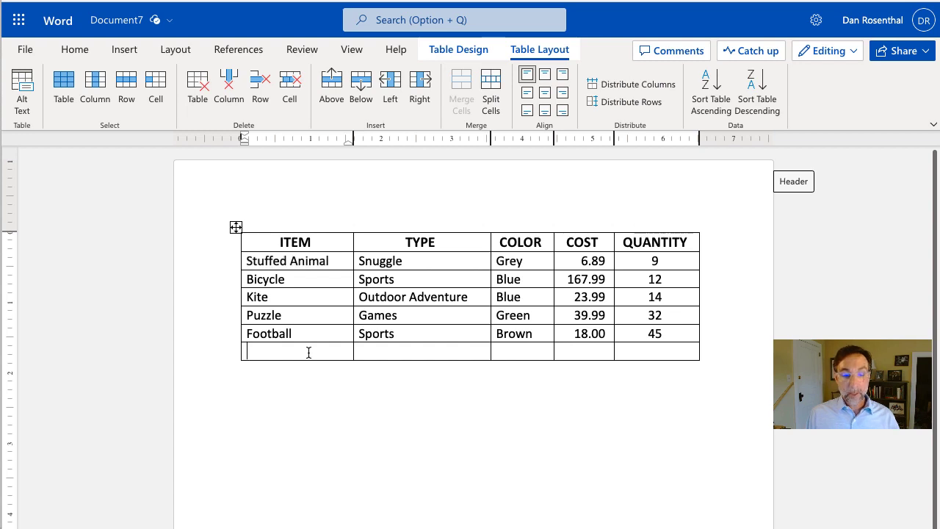
pyautogui.hotkey('ctrl', 'v')
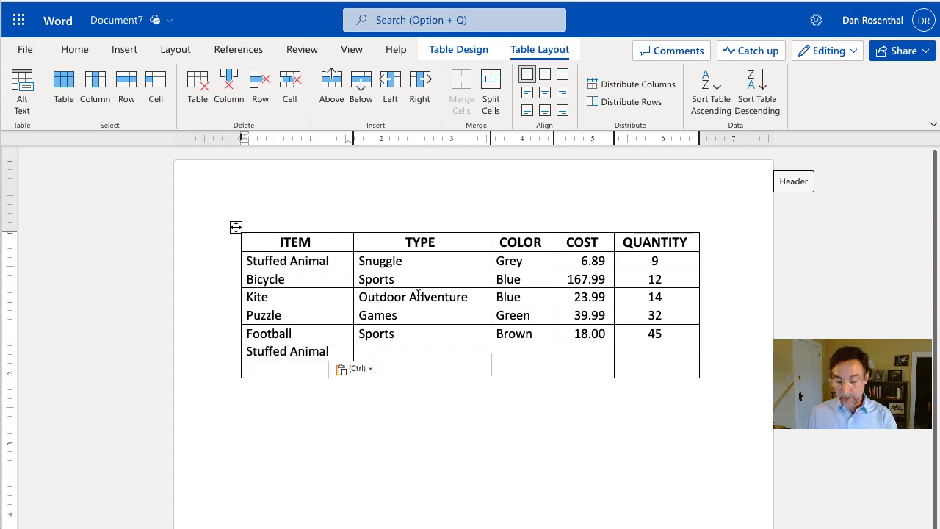
pyautogui.press('BackSpace')
# Copy "Snuggle" from the first Stuffed Animal row into the TYPE cell of the last row
pyautogui.doubleClick(385, 261)
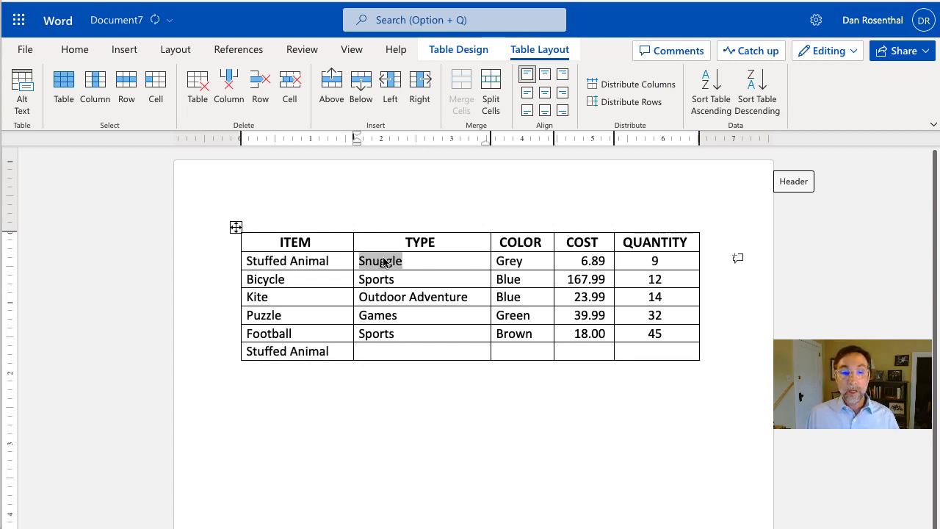
pyautogui.click(513, 259)
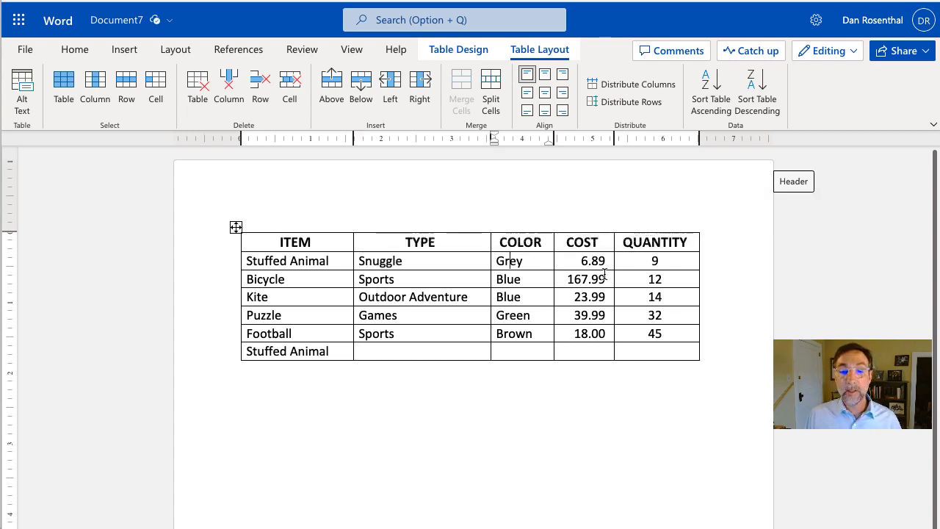
pyautogui.doubleClick(512, 261)
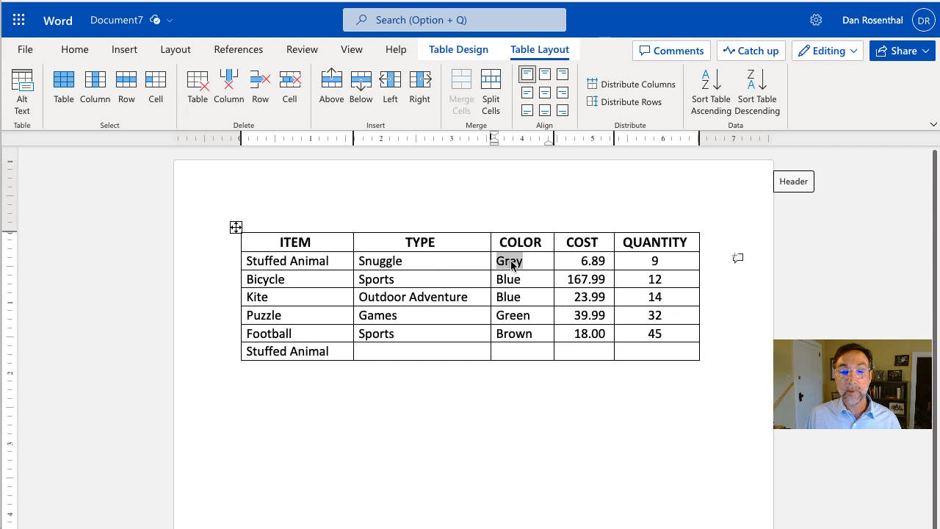
pyautogui.doubleClick(387, 260)
pyautogui.hotkey('ctrl', 'c')
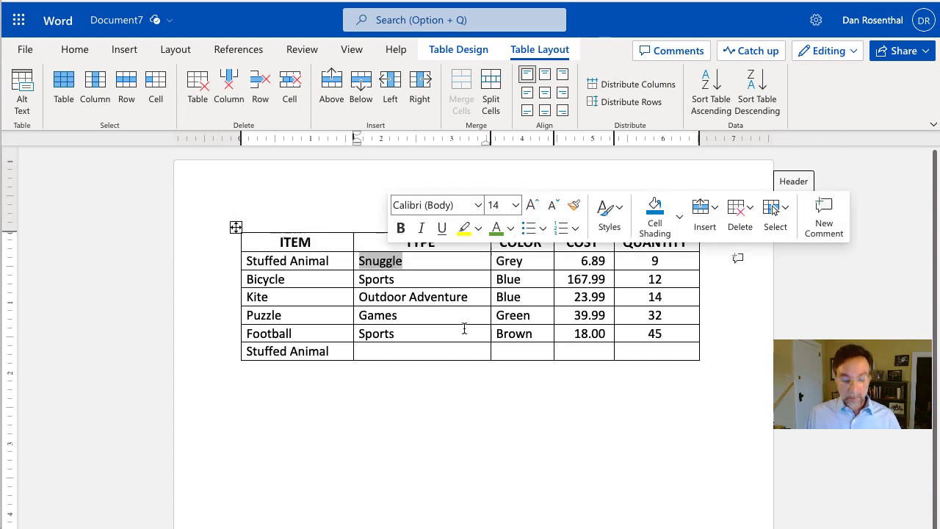
pyautogui.click(438, 349)
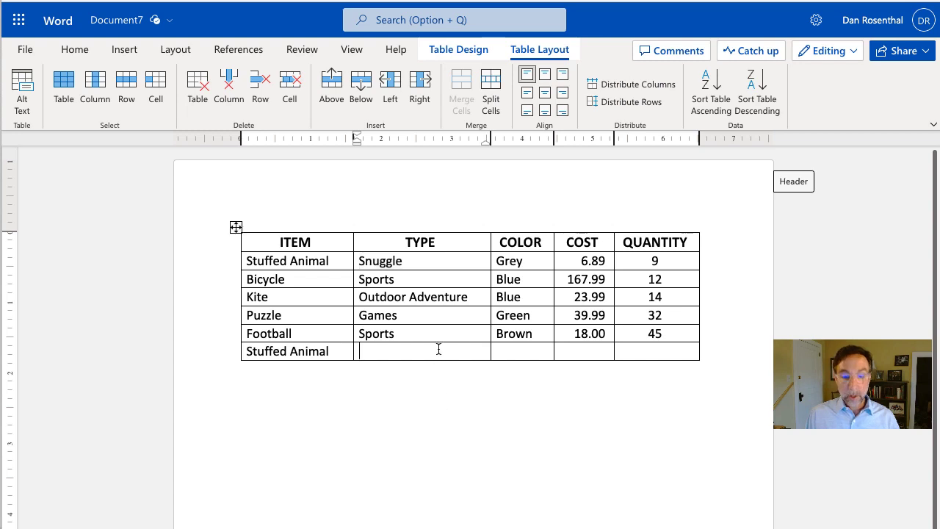
pyautogui.hotkey('ctrl', 'v')
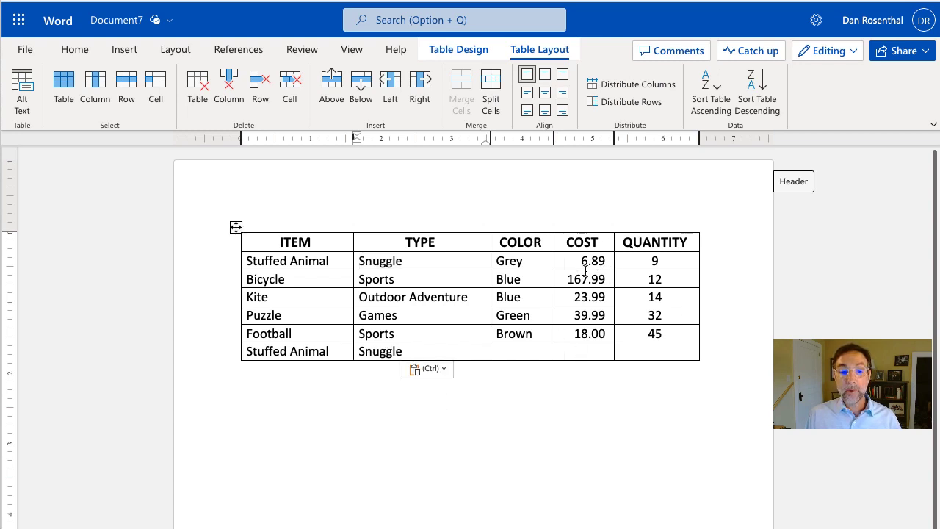
# Complete the last row with a cost of 7.89, a quantity of 12 and the color Blue
pyautogui.click(581, 351)
pyautogui.write('7.89')
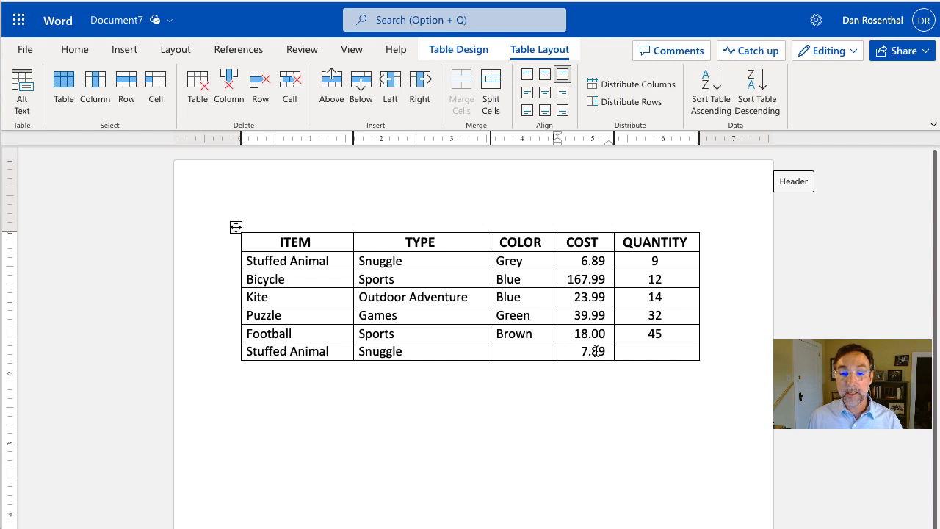
pyautogui.click(659, 350)
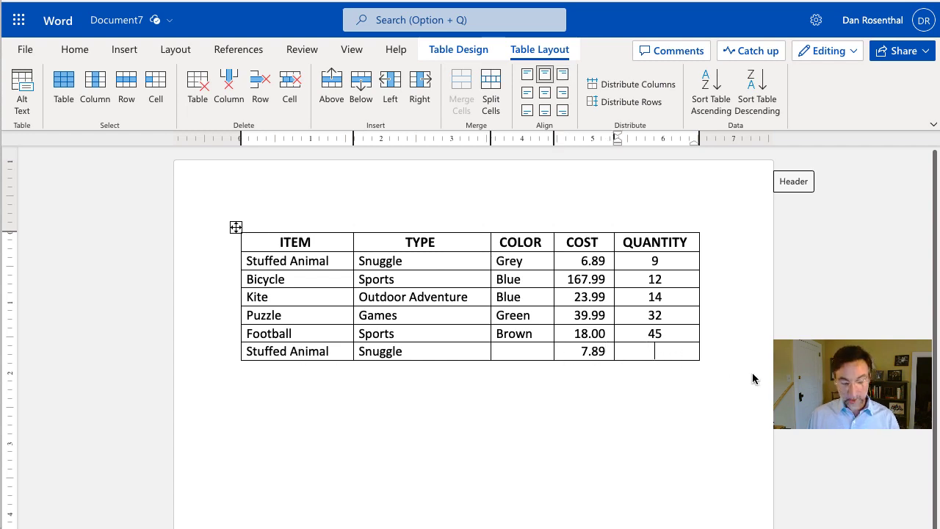
pyautogui.write('12')
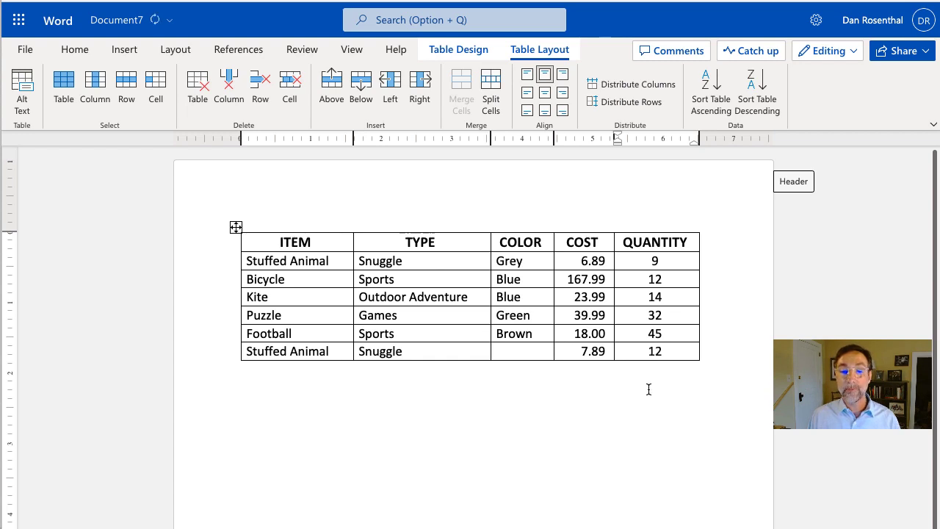
pyautogui.click(516, 350)
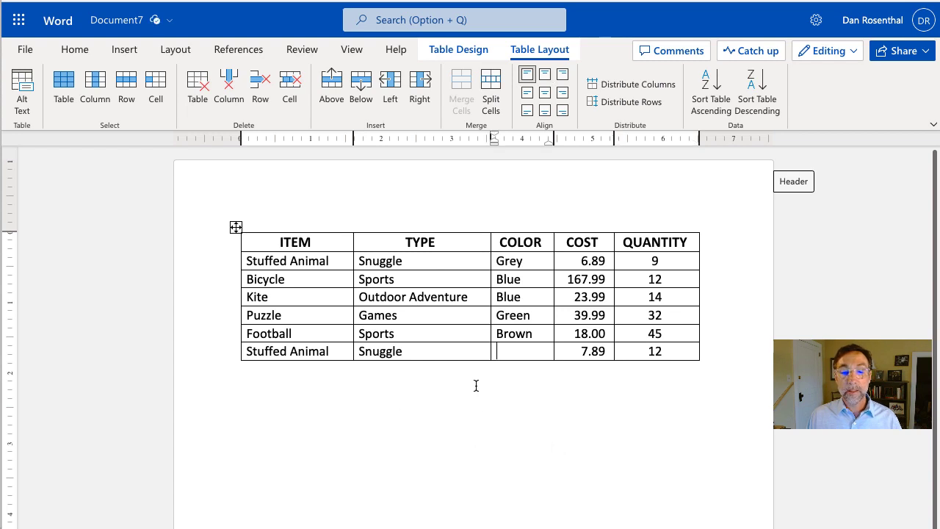
pyautogui.write('B')
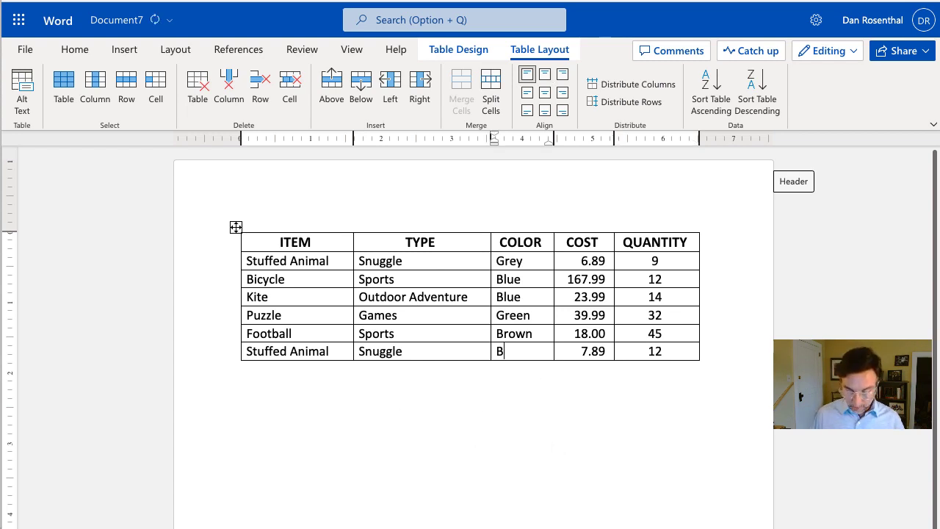
pyautogui.write('lue')
pyautogui.click(583, 380)
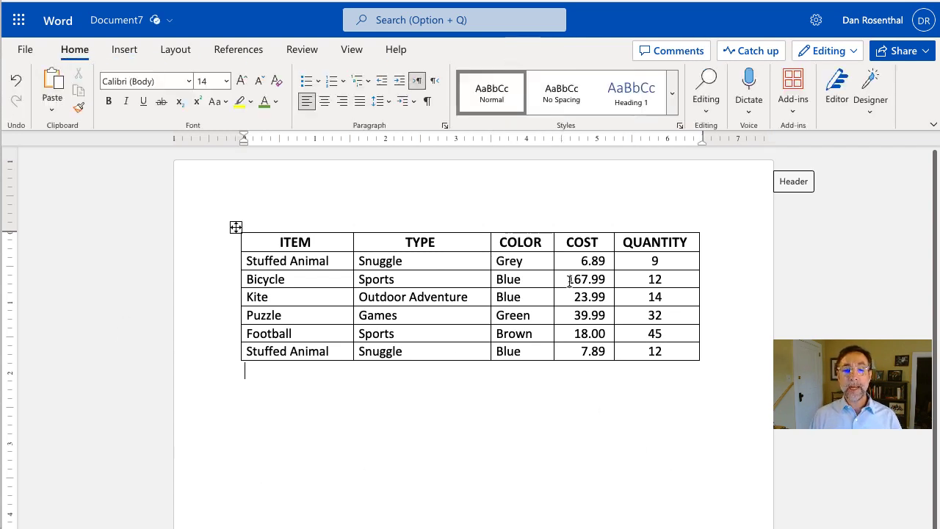
# Insert an empty row above the table's header row and merge its cells into one
pyautogui.click(233, 244)
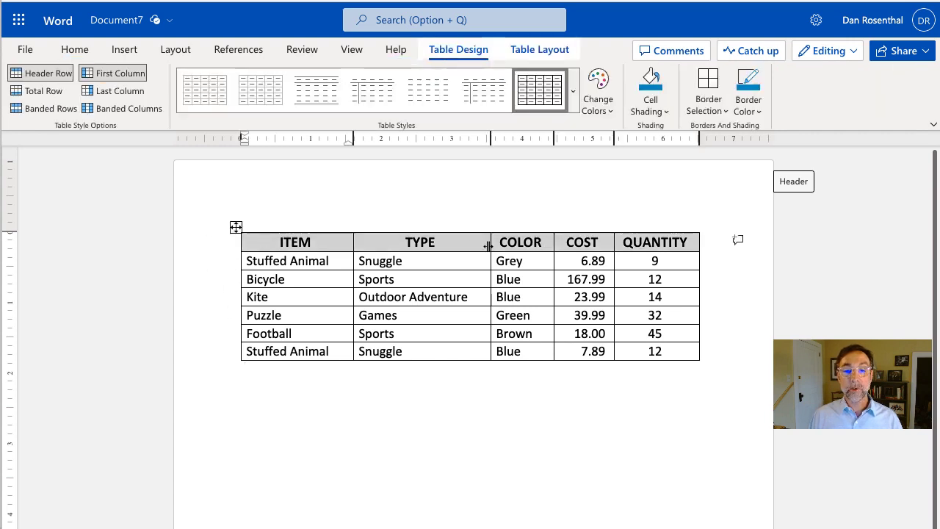
pyautogui.click(553, 49)
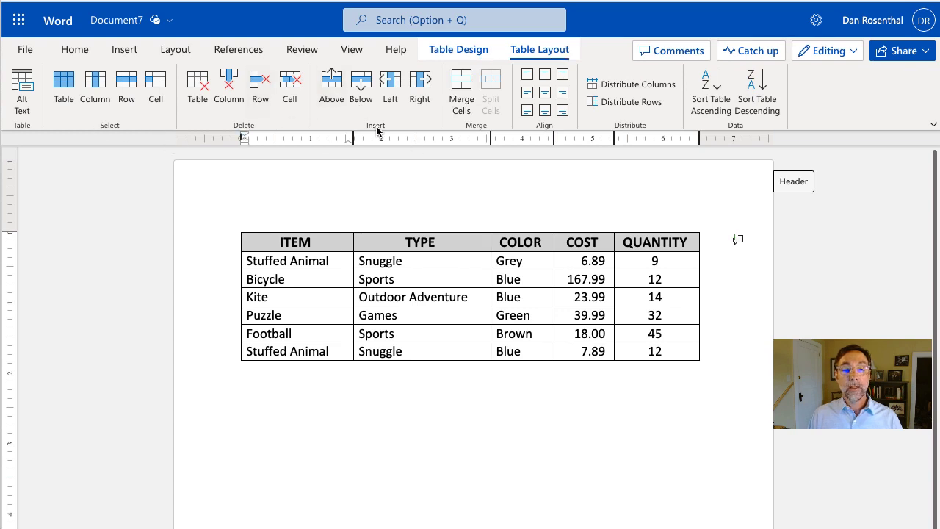
pyautogui.click(330, 85)
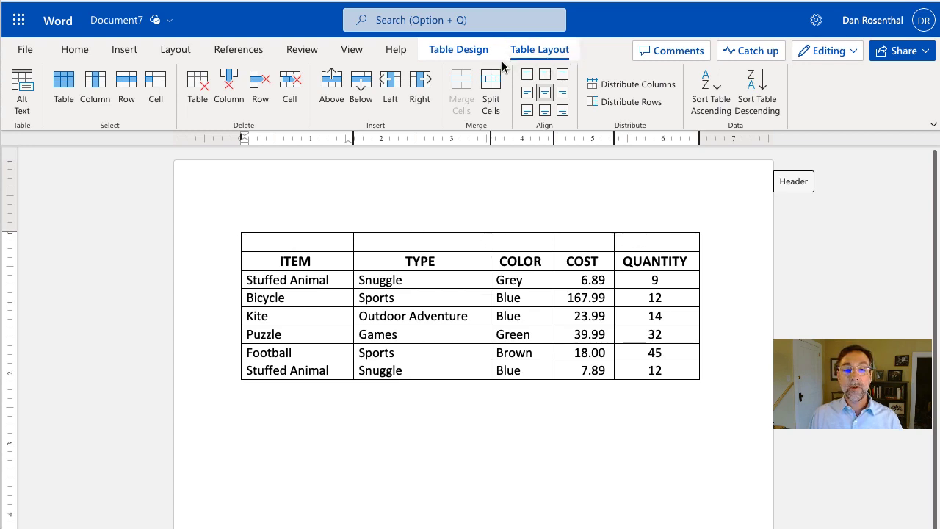
pyautogui.click(229, 245)
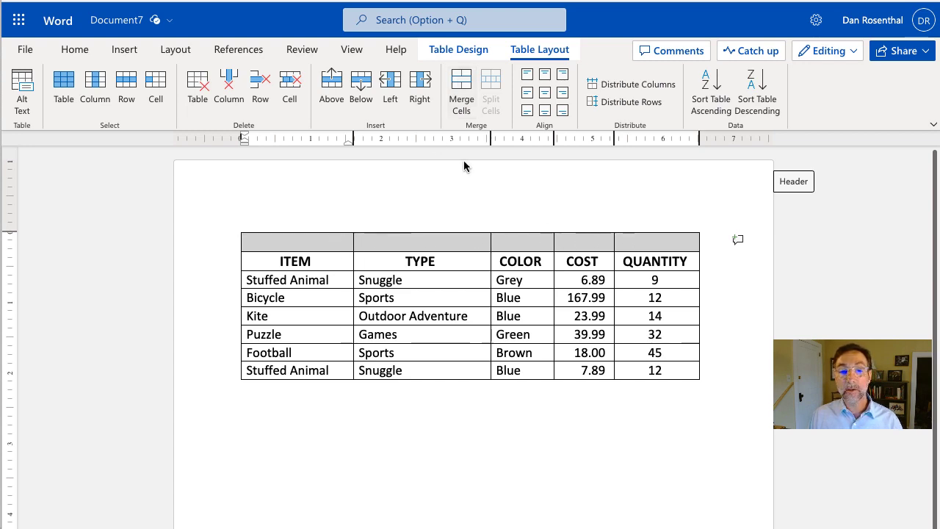
pyautogui.click(462, 87)
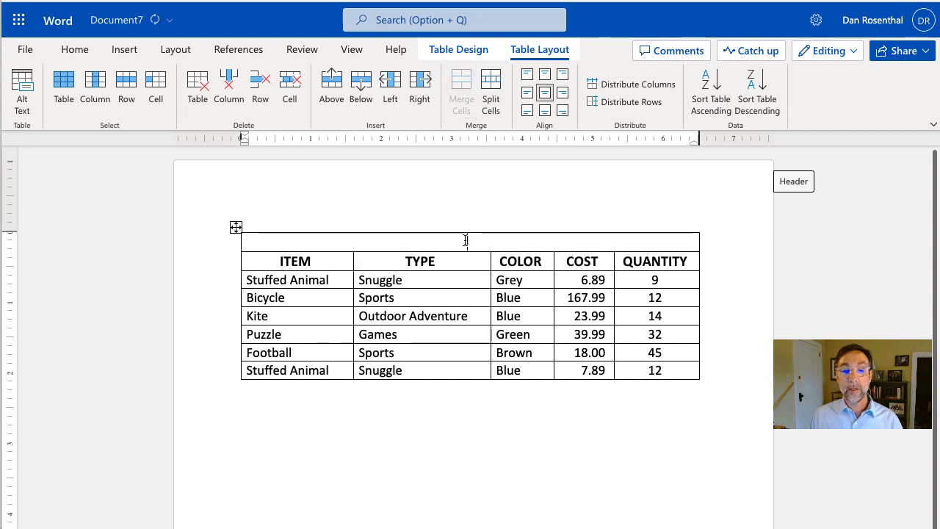
# Enter the title "TOY INVENTORY" in the merged cell at the top of the table
pyautogui.click(406, 243)
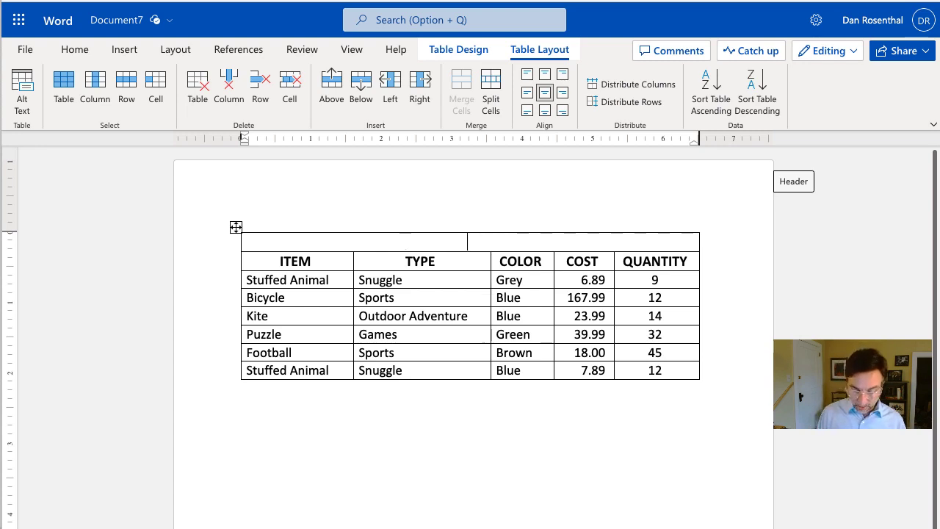
pyautogui.write('INVENT')
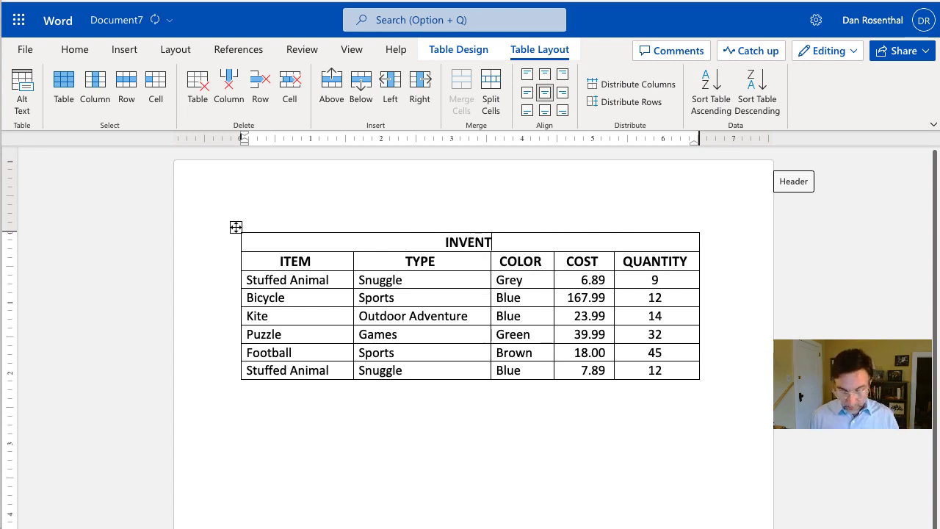
pyautogui.write('ORY')
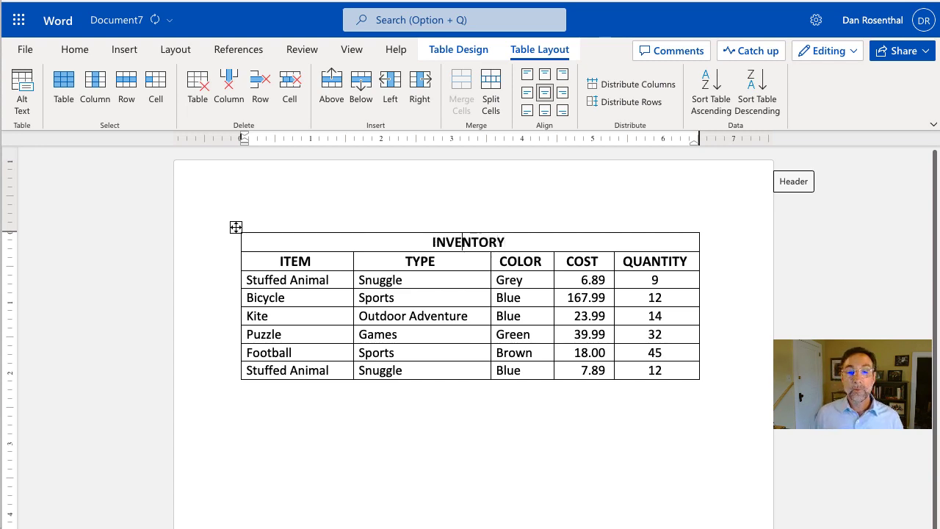
pyautogui.write('TOY')
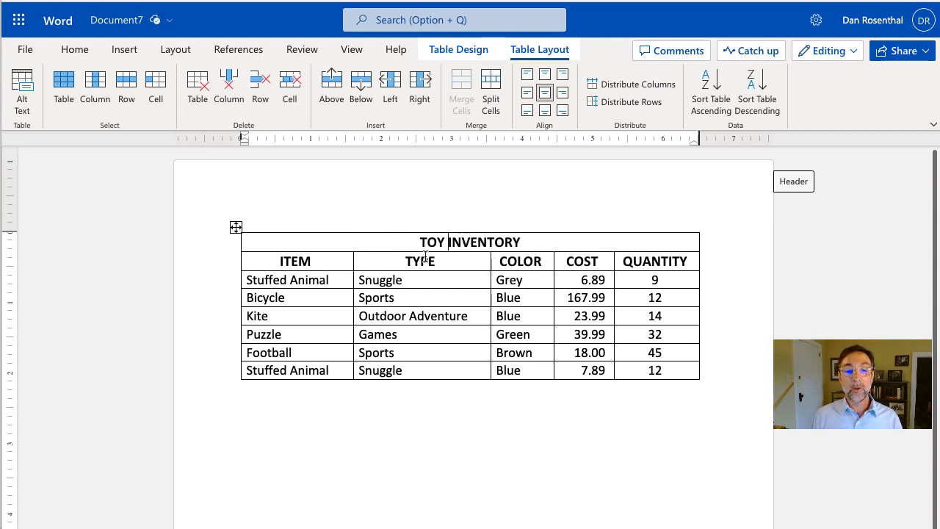
# Set the font size of the TOY INVENTORY title row to 18
pyautogui.click(234, 242)
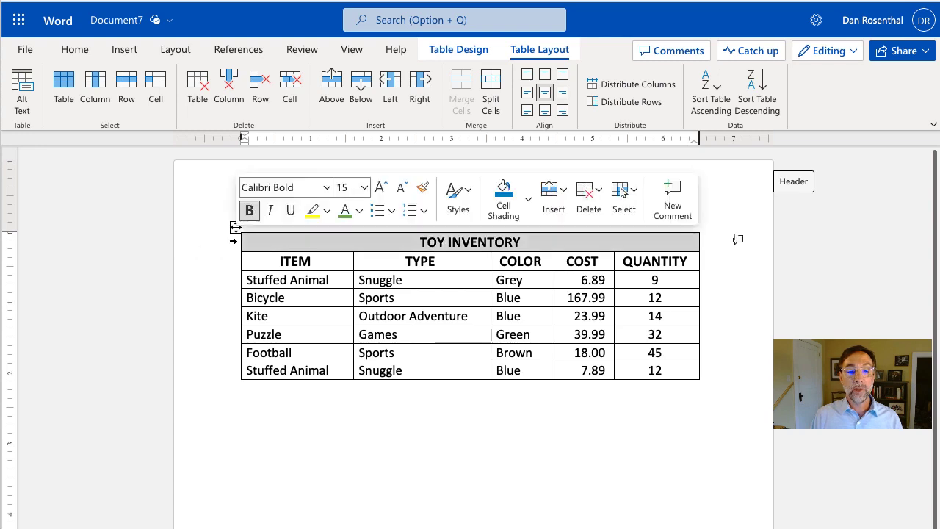
pyautogui.click(229, 242)
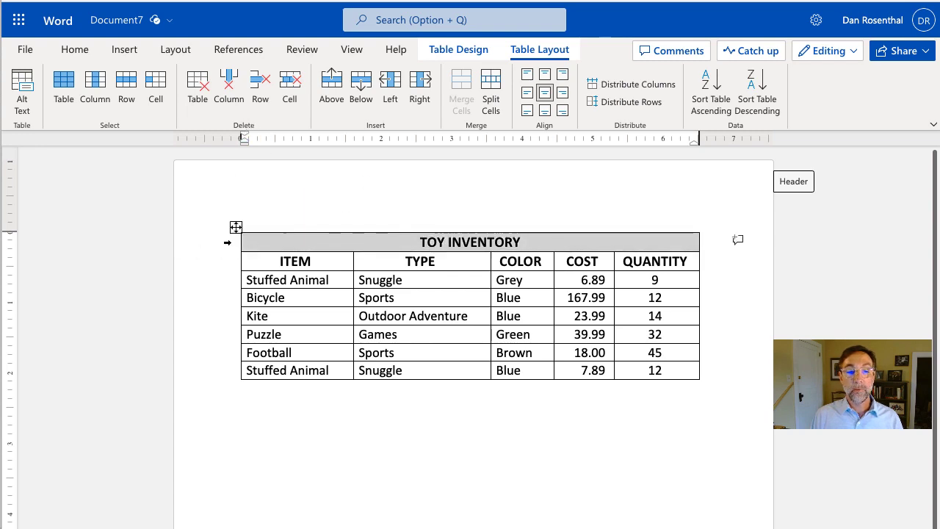
pyautogui.click(358, 188)
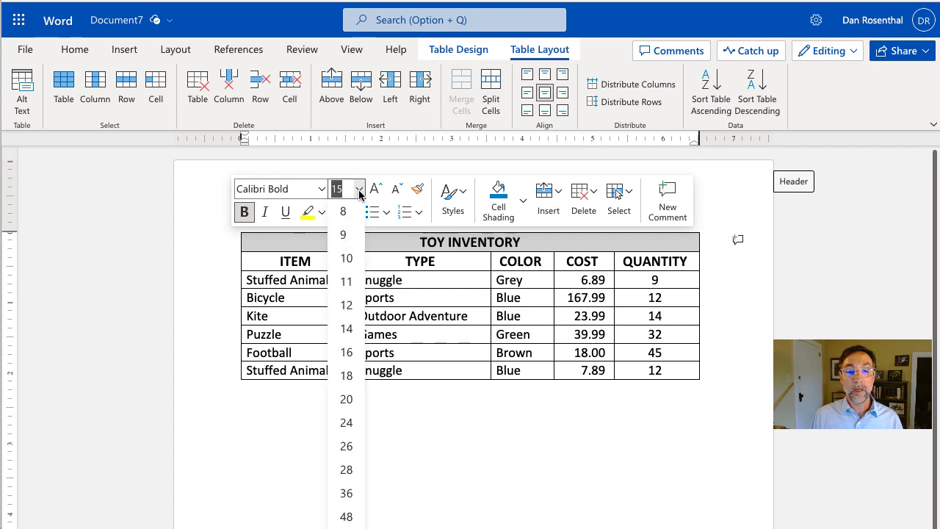
pyautogui.click(346, 373)
pyautogui.click(569, 439)
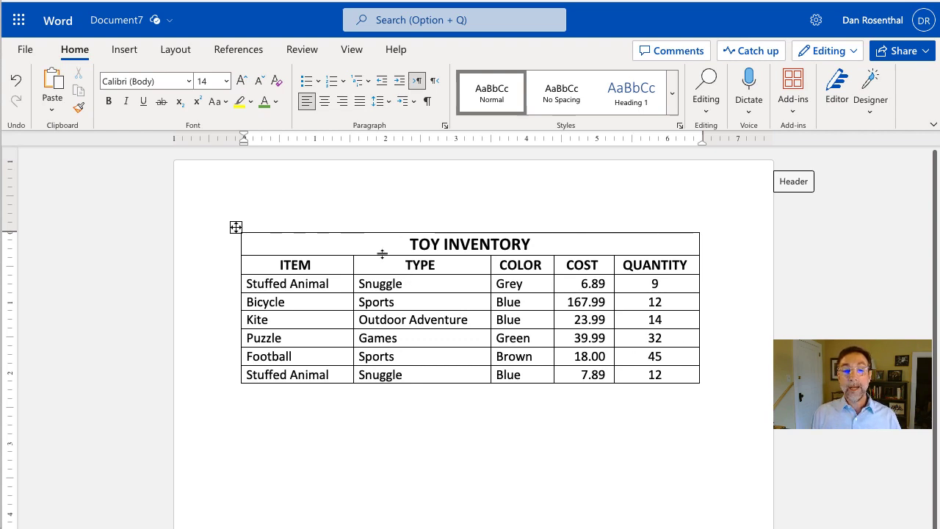
# Increase the heights of the TOY INVENTORY title row and the column header row below it
pyautogui.moveTo(379, 259); pyautogui.dragTo(381, 272)
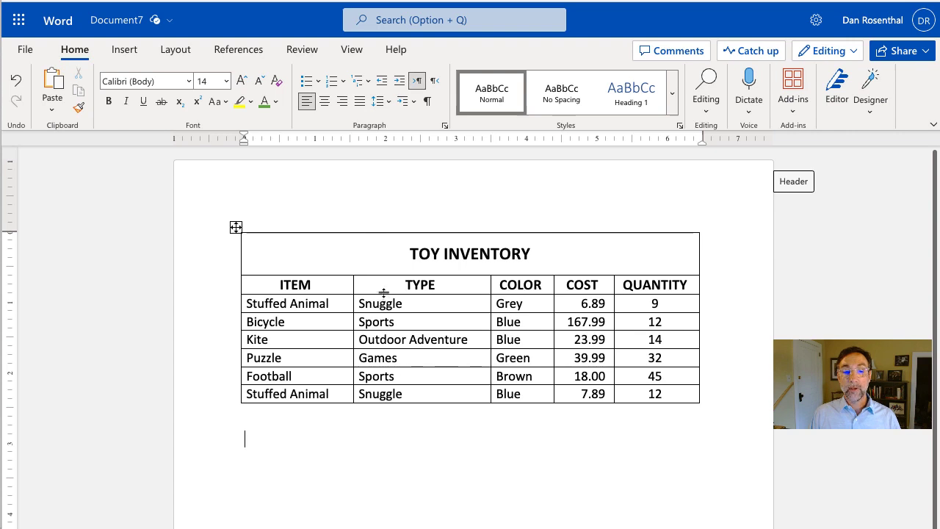
pyautogui.moveTo(382, 299); pyautogui.dragTo(383, 301)
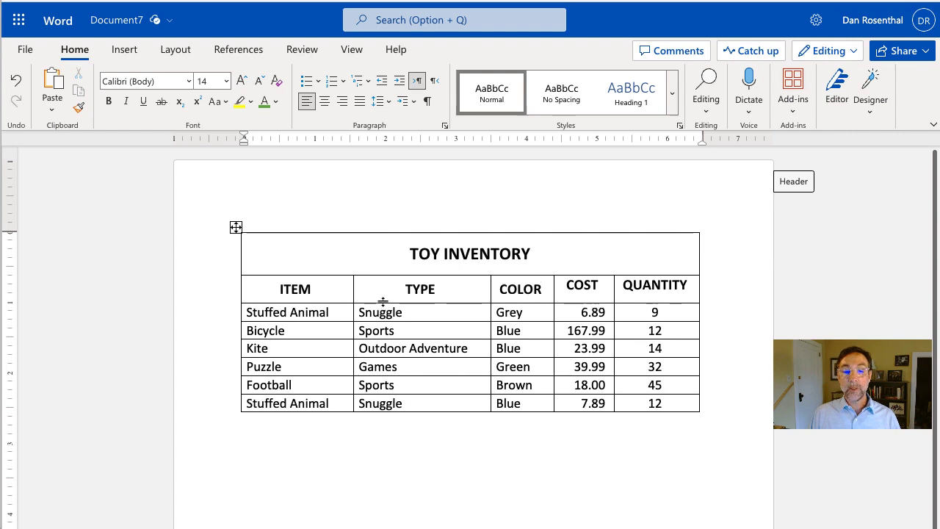
# Center the COST and QUANTITY headings both vertically and horizontally in their cells
pyautogui.click(585, 293)
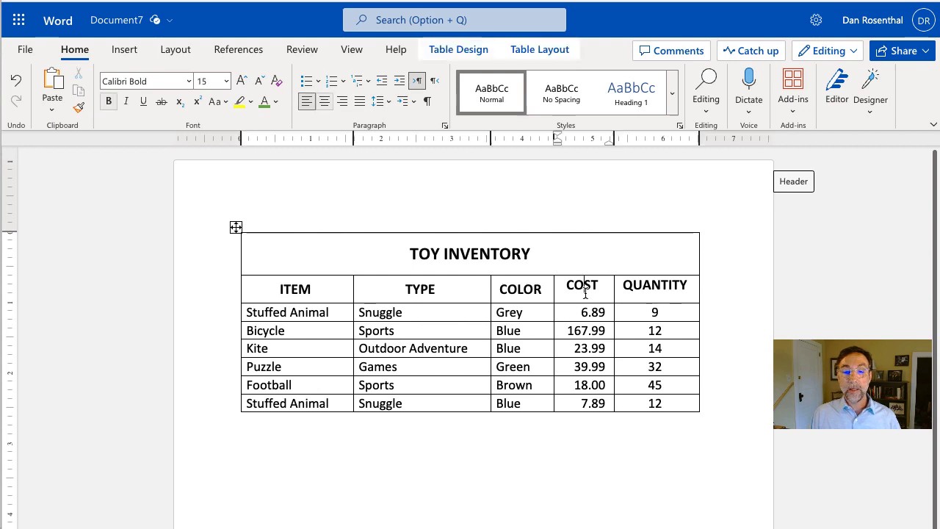
pyautogui.doubleClick(583, 286)
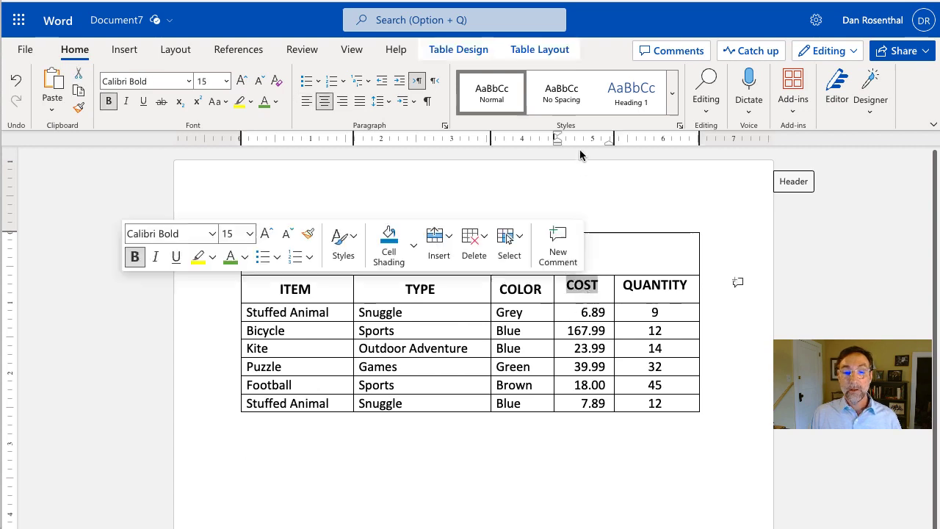
pyautogui.click(527, 50)
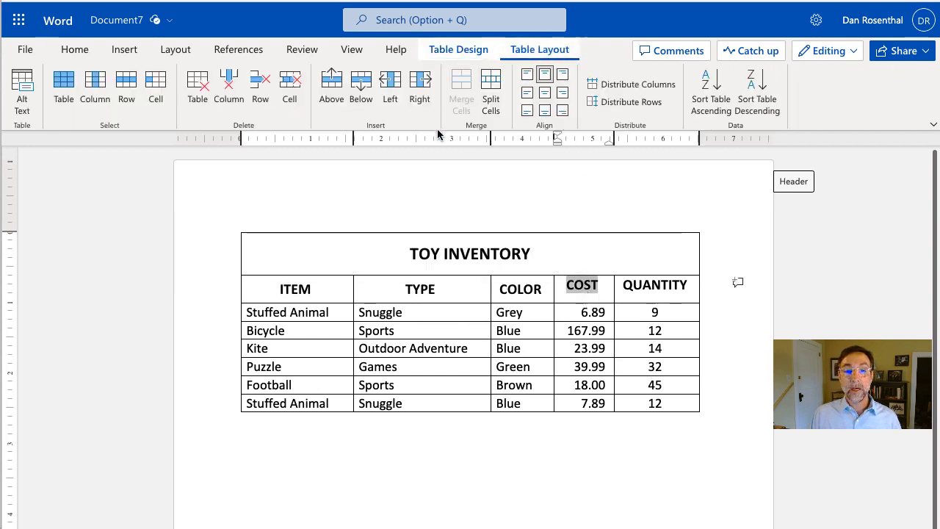
pyautogui.click(544, 94)
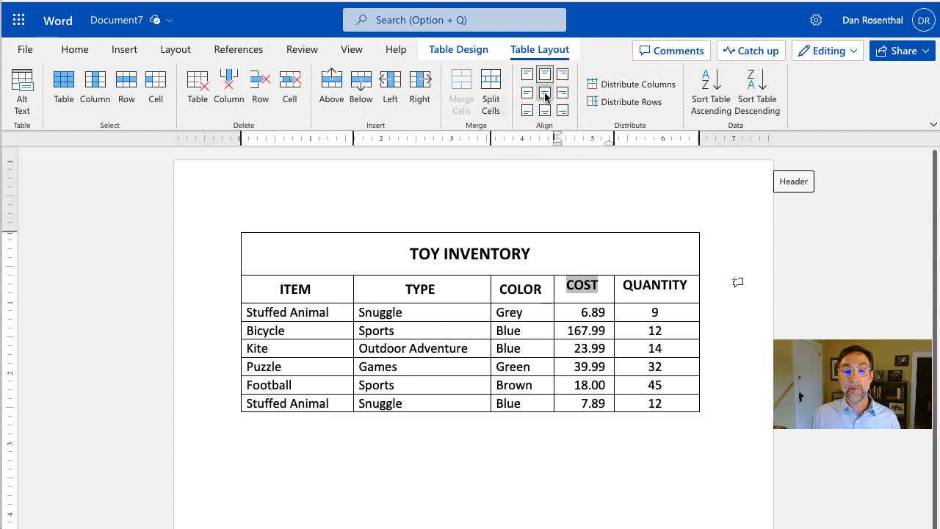
pyautogui.doubleClick(664, 285)
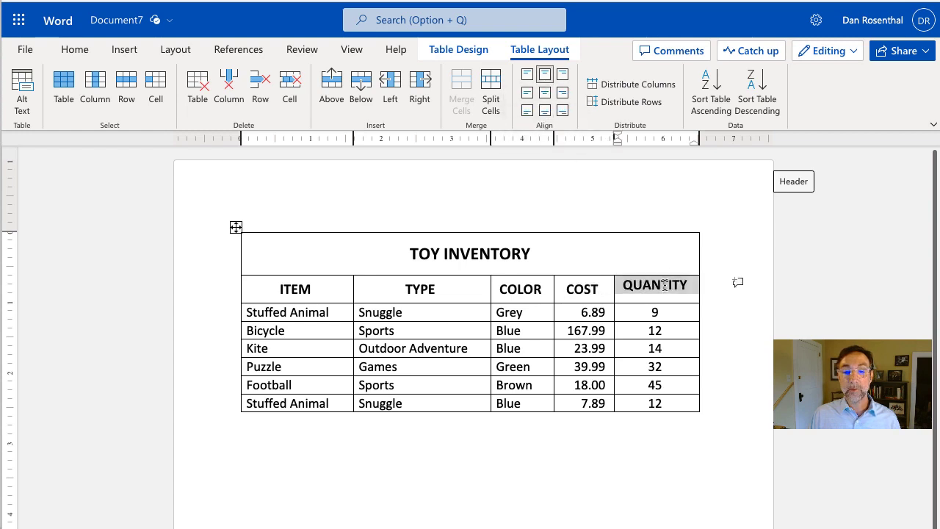
pyautogui.click(544, 94)
pyautogui.click(537, 469)
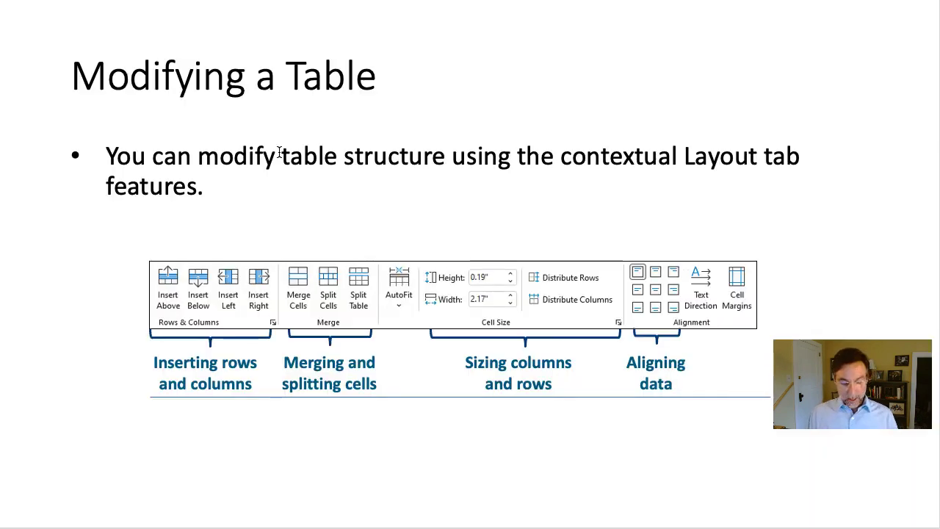
# Switch back to the Word document and bring up the layout options for the toy inventory table
pyautogui.press('super+Tab')
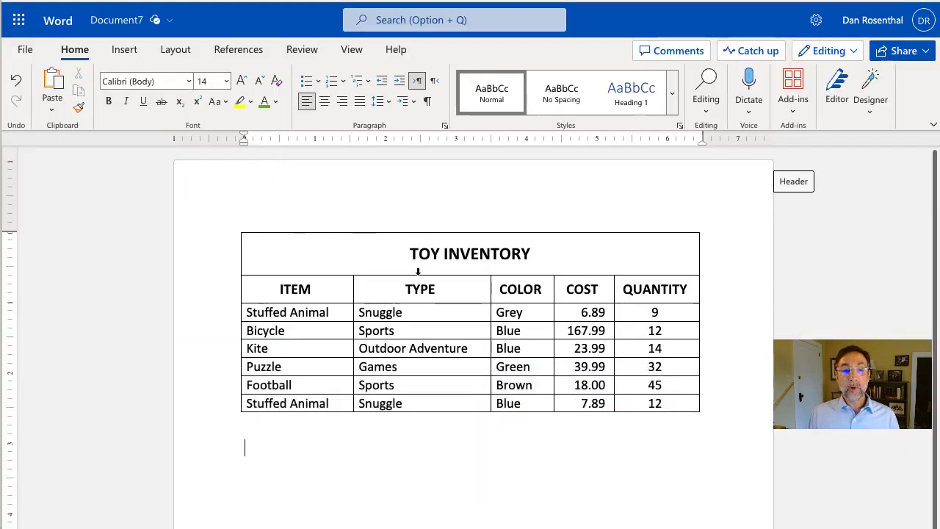
pyautogui.click(329, 403)
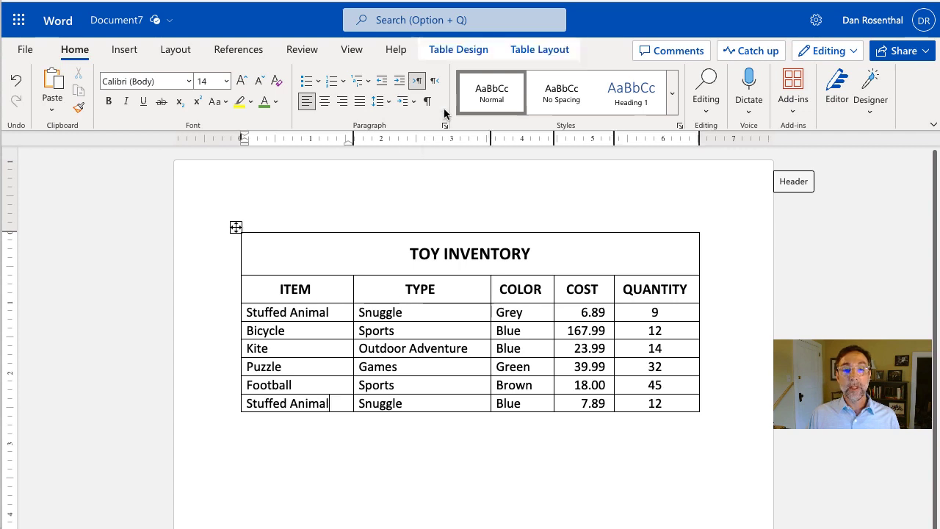
pyautogui.click(540, 50)
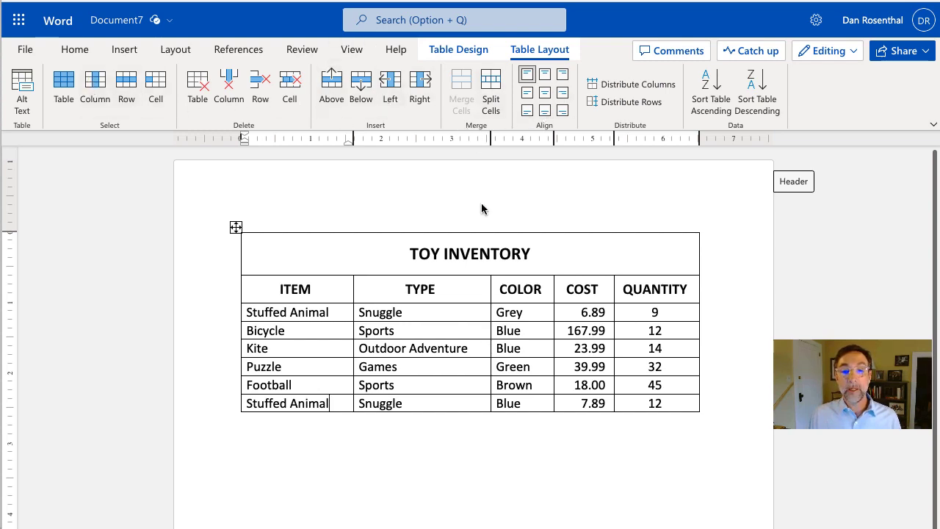
pyautogui.click(397, 253)
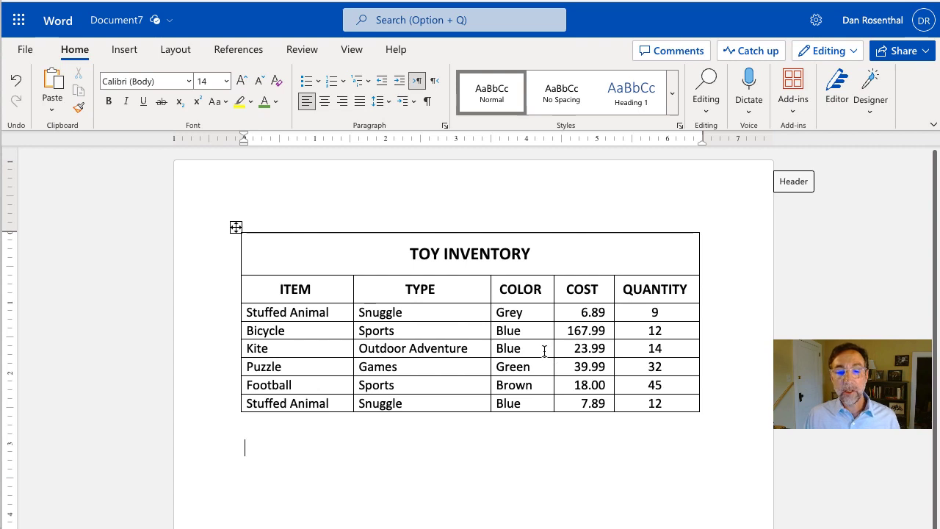
# Shade the Grey cell in the first Stuffed Animal row with a light grey theme color
pyautogui.click(533, 312)
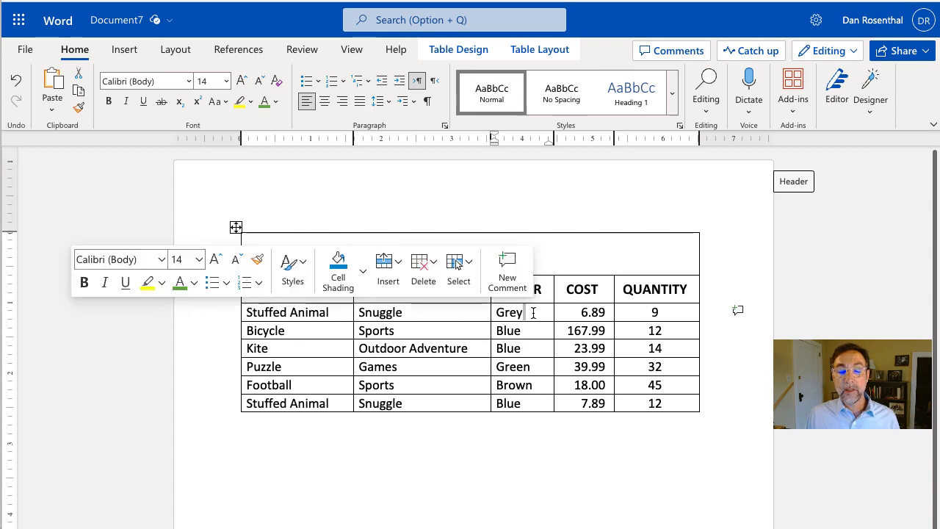
pyautogui.tripleClick(536, 315)
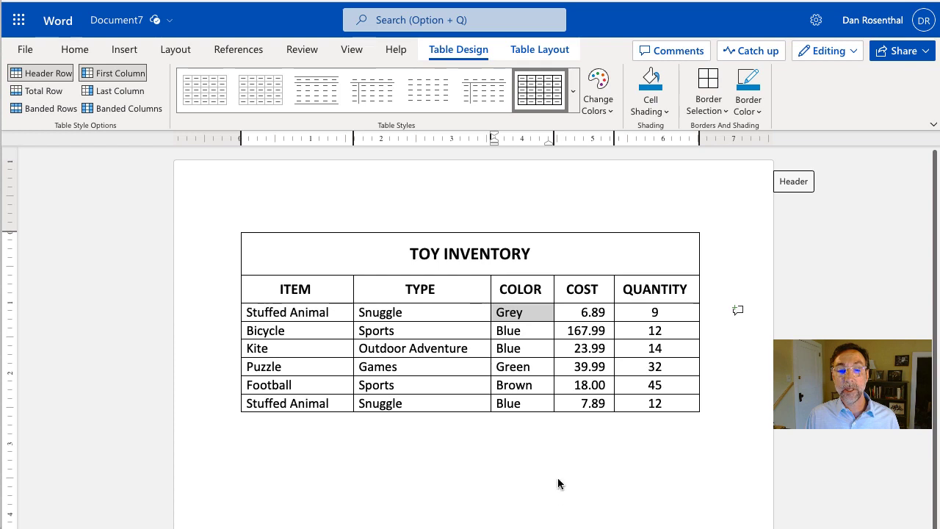
pyautogui.click(523, 337)
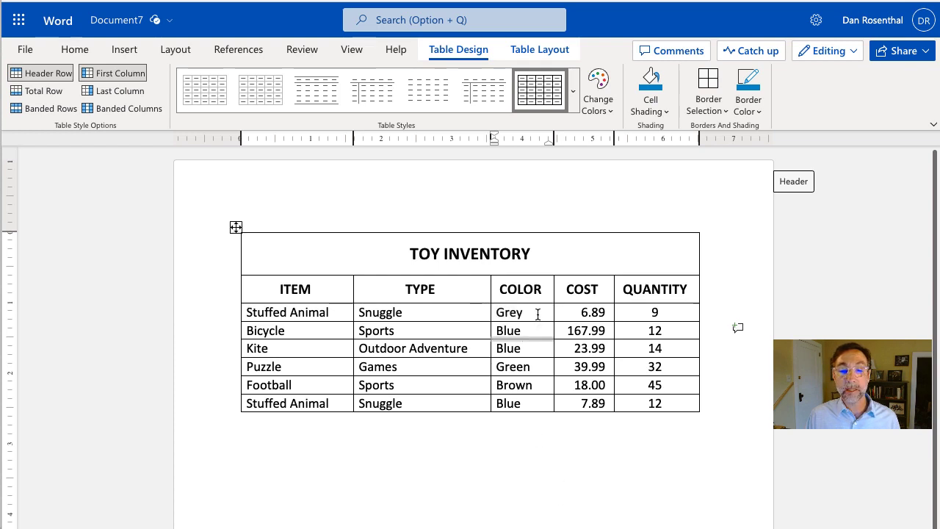
pyautogui.click(529, 46)
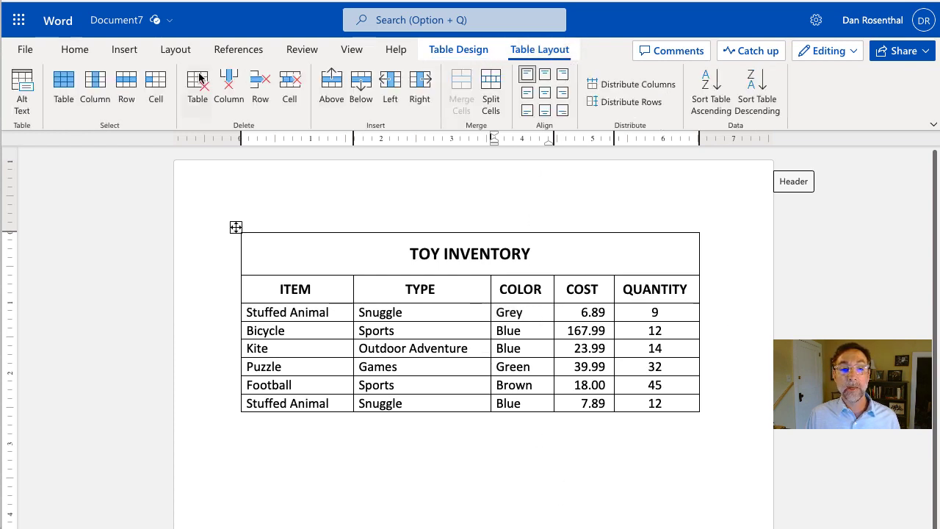
pyautogui.click(155, 83)
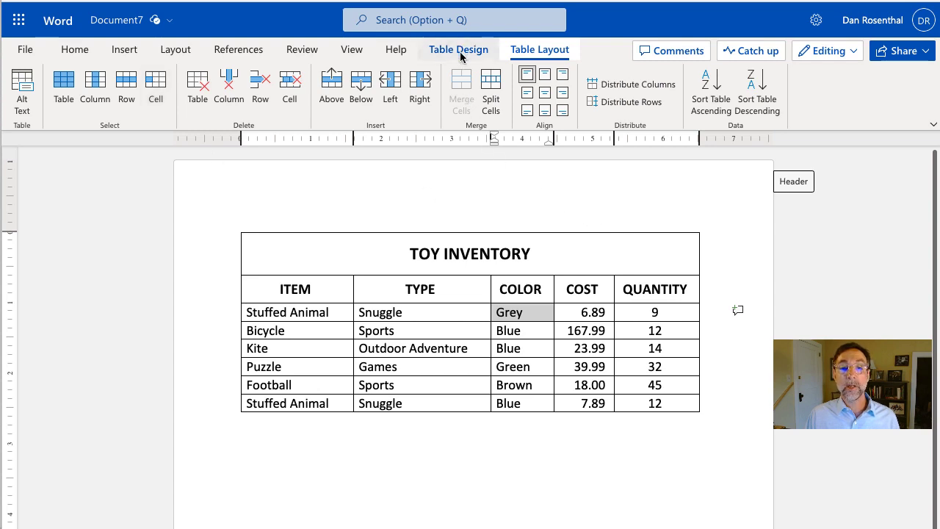
pyautogui.click(459, 51)
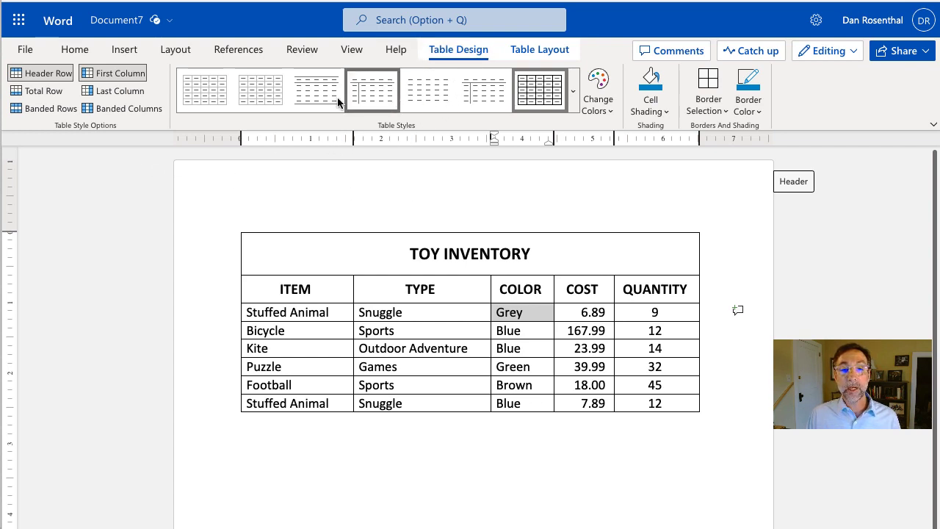
pyautogui.click(668, 112)
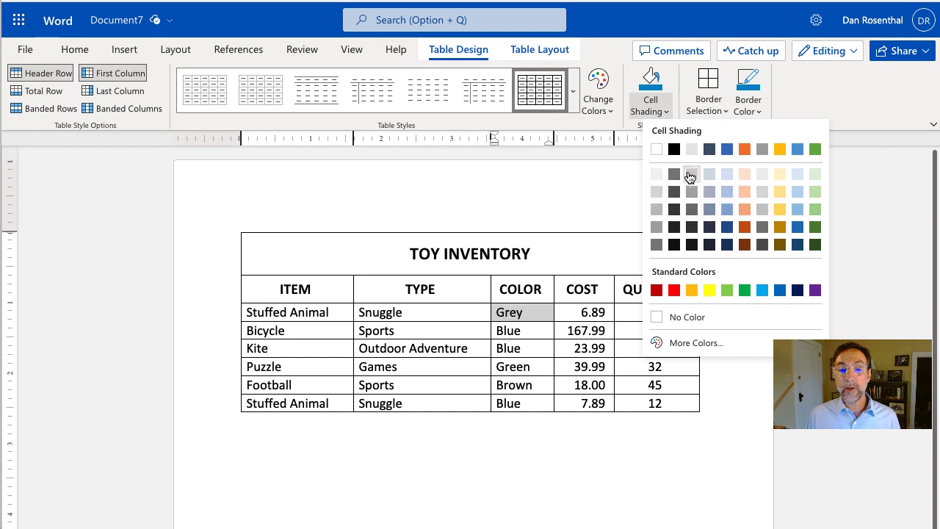
pyautogui.click(690, 177)
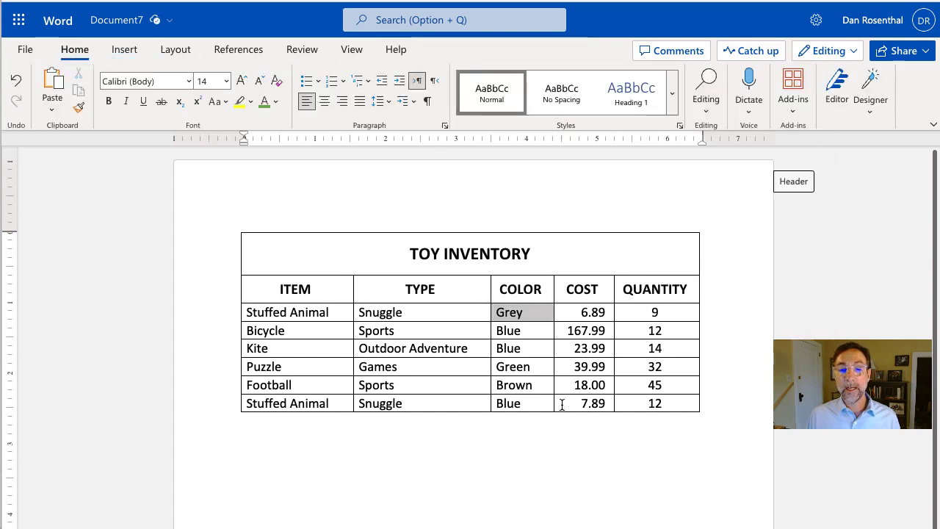
# Shade the Blue cell in the Bicycle row with a light blue theme color
pyautogui.click(542, 332)
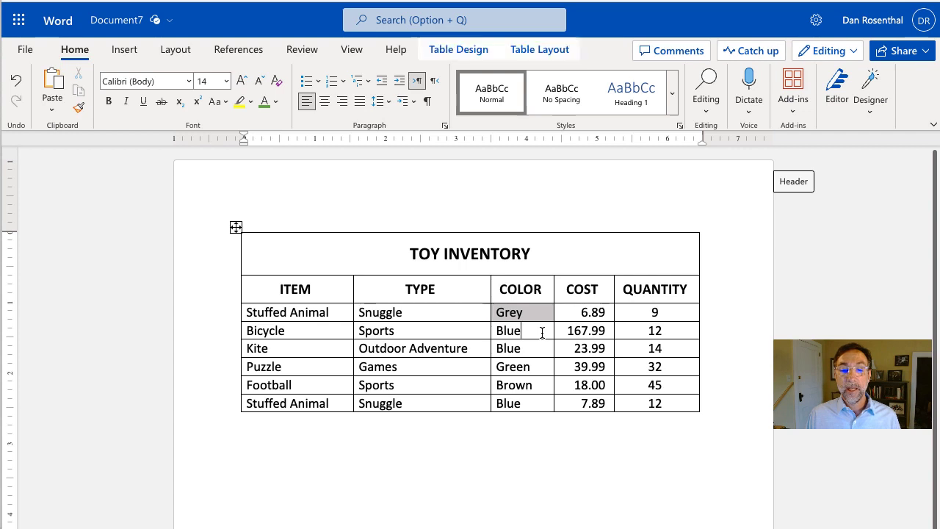
pyautogui.tripleClick(542, 332)
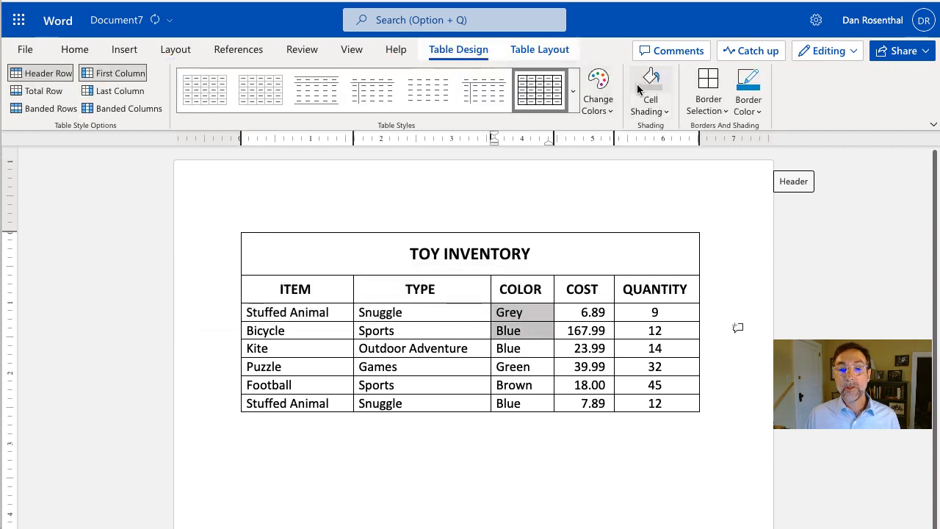
pyautogui.click(669, 110)
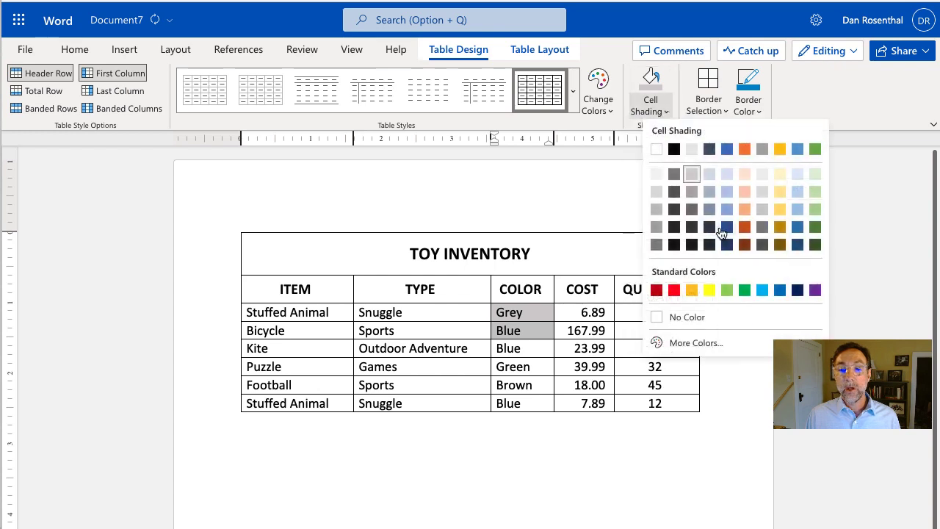
pyautogui.click(727, 197)
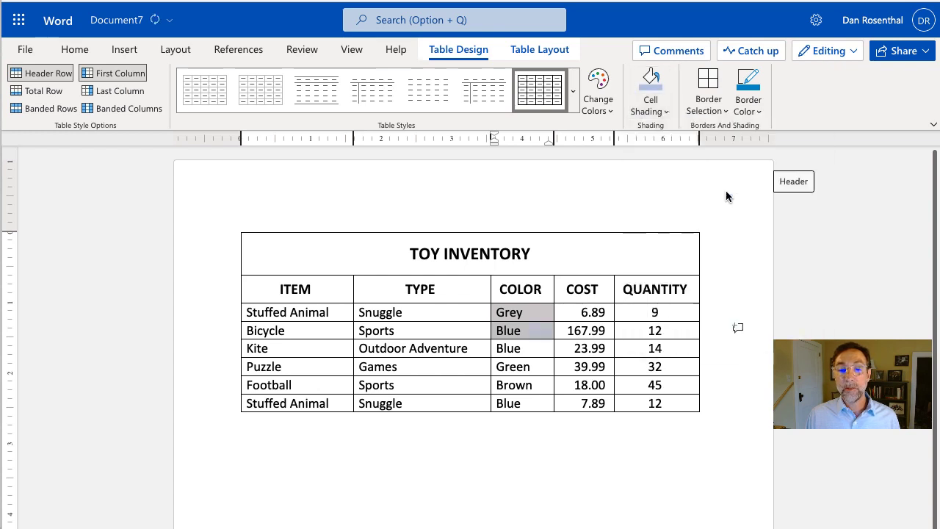
pyautogui.click(617, 458)
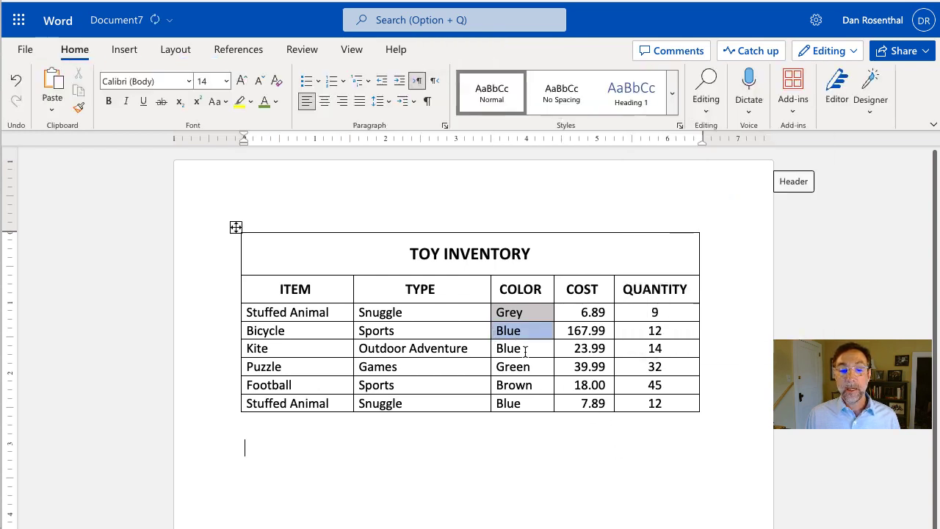
# Shade the Blue cell in the Kite row with a medium blue theme color, one shade darker than the Bicycle row's cell
pyautogui.tripleClick(524, 351)
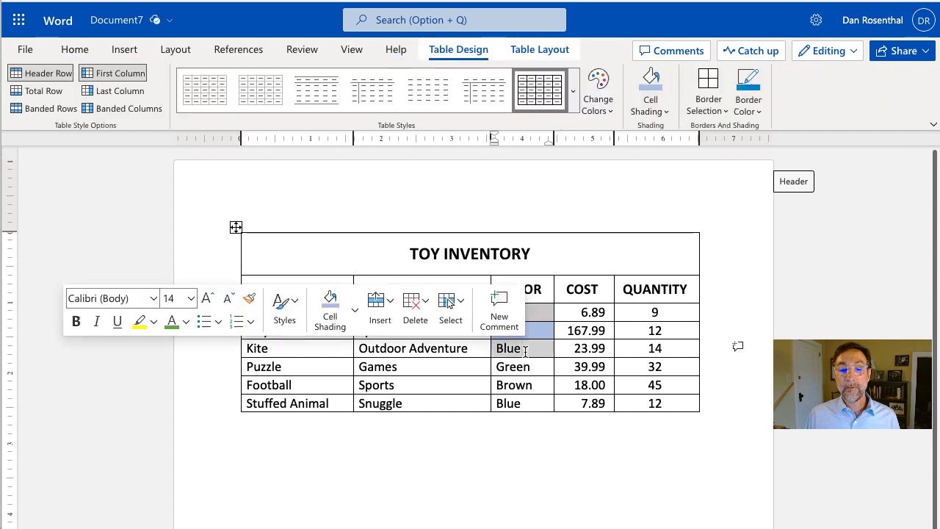
pyautogui.click(662, 110)
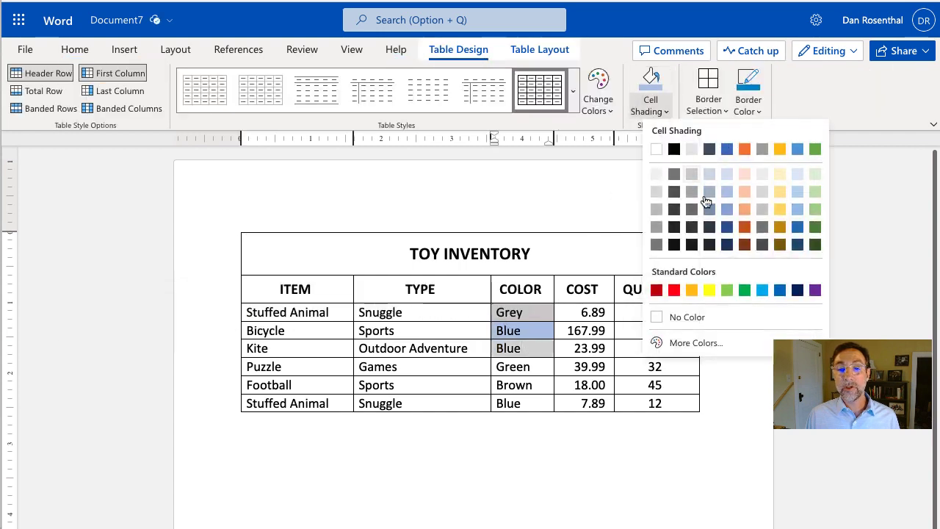
pyautogui.click(726, 209)
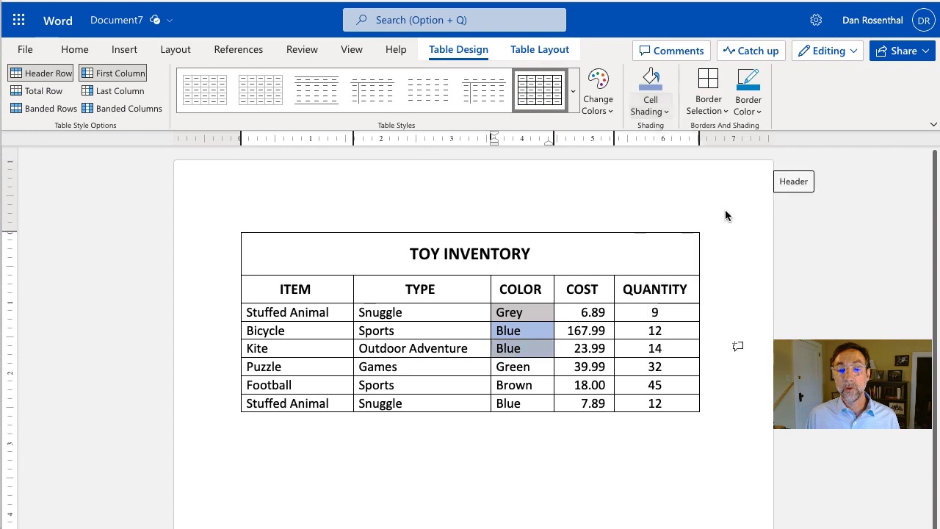
pyautogui.click(558, 430)
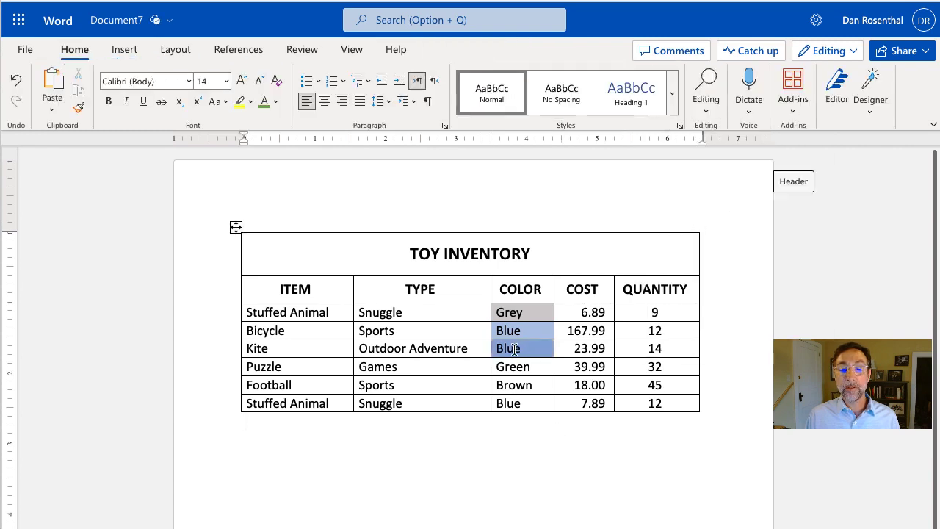
# Change the font color of the word Blue in the Kite row to white
pyautogui.tripleClick(514, 349)
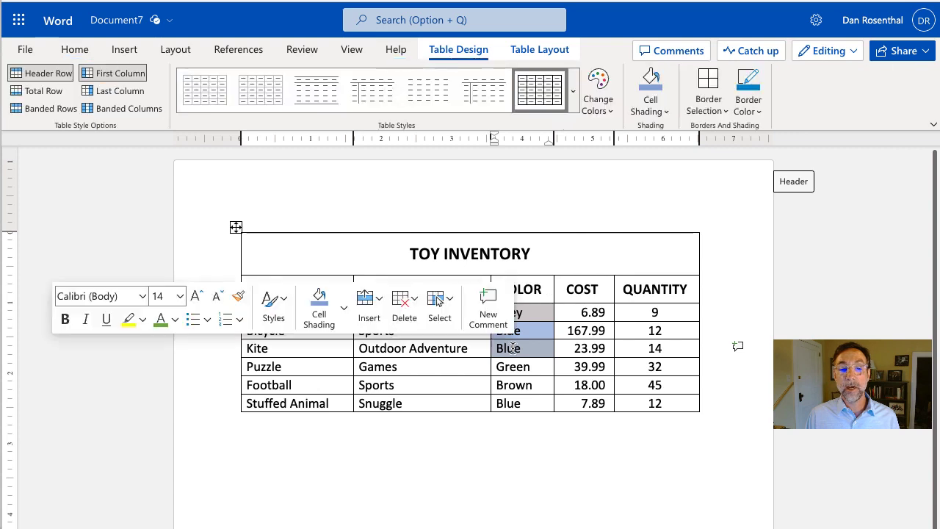
pyautogui.click(175, 325)
pyautogui.click(163, 397)
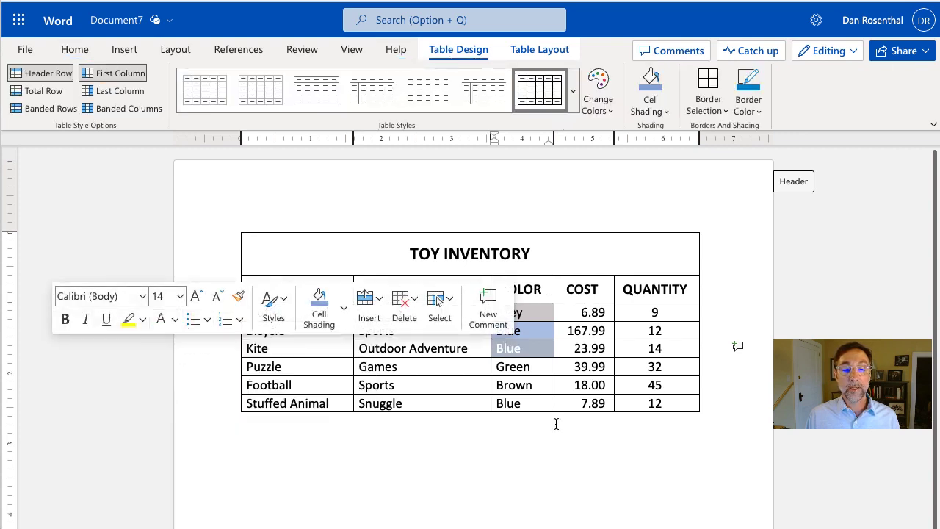
# Reshade the Blue cell in the Bicycle row with the Kite row's medium blue and change its text to white
pyautogui.click(557, 436)
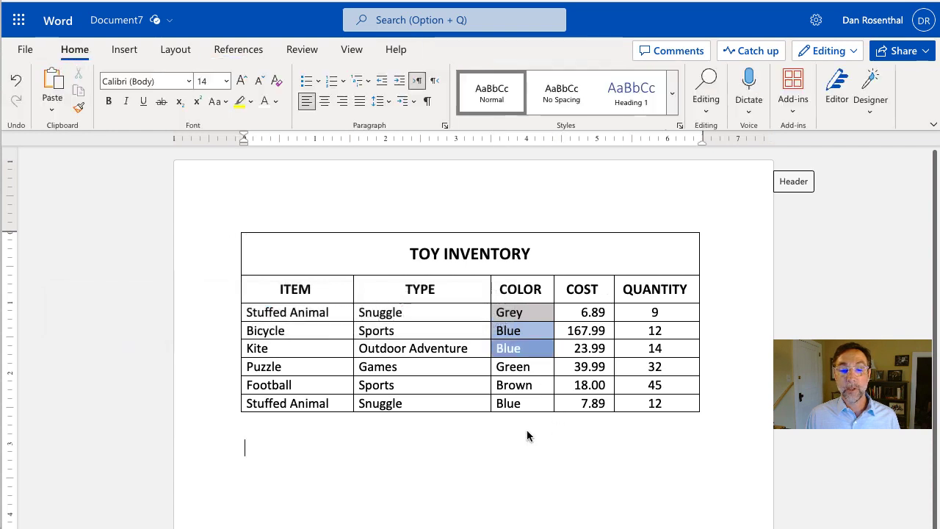
pyautogui.click(517, 331)
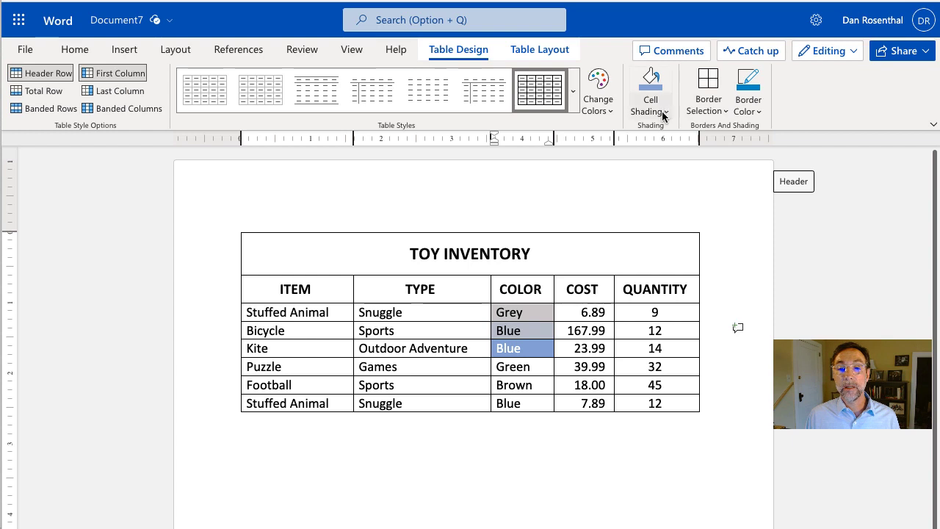
pyautogui.click(662, 115)
pyautogui.click(726, 213)
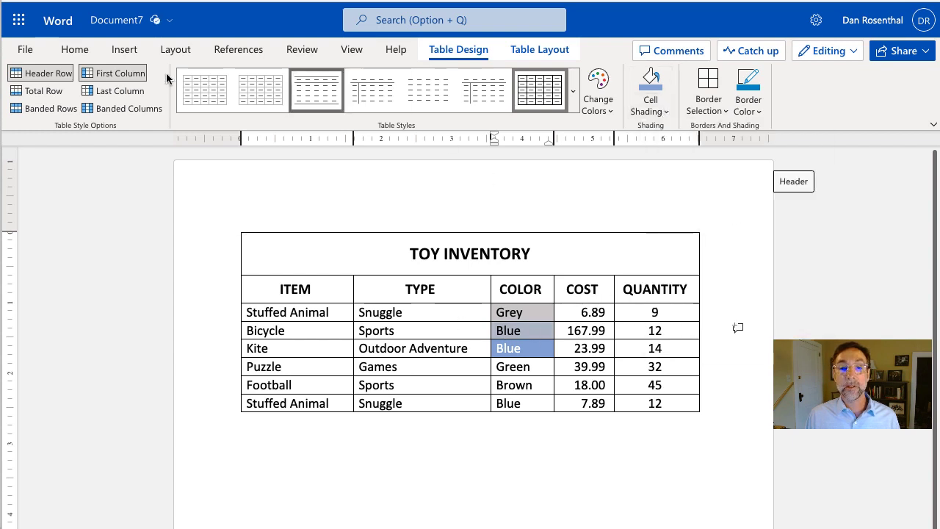
pyautogui.click(76, 51)
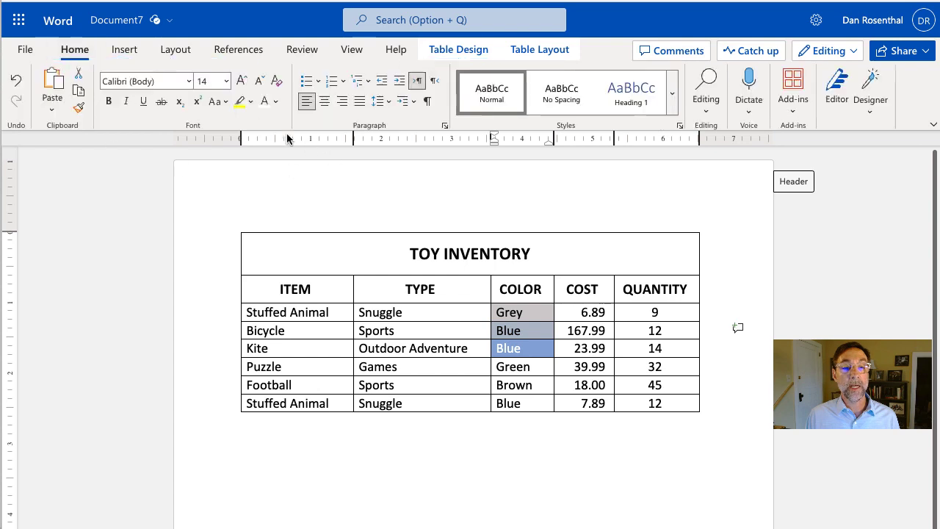
pyautogui.click(265, 100)
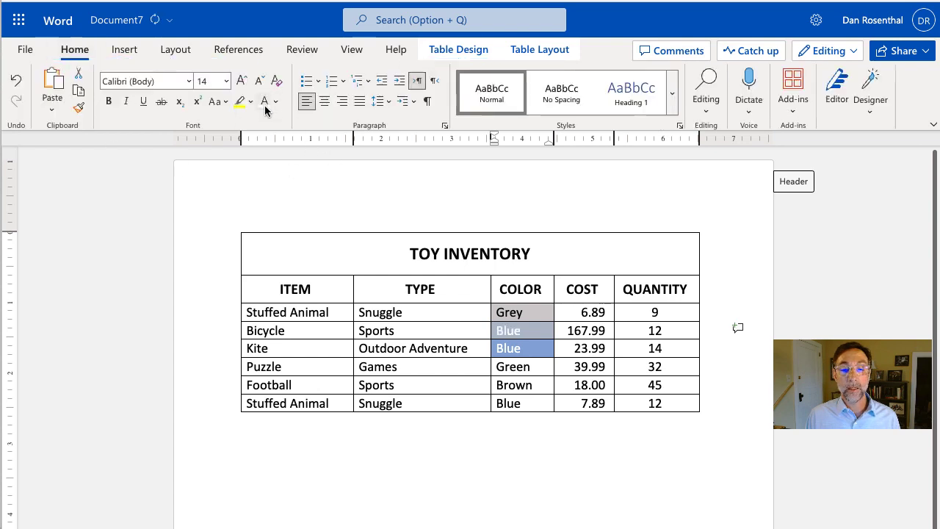
pyautogui.click(531, 462)
# Shade the Blue cell in the last Stuffed Animal row with the same medium blue and make its text white
pyautogui.tripleClick(531, 405)
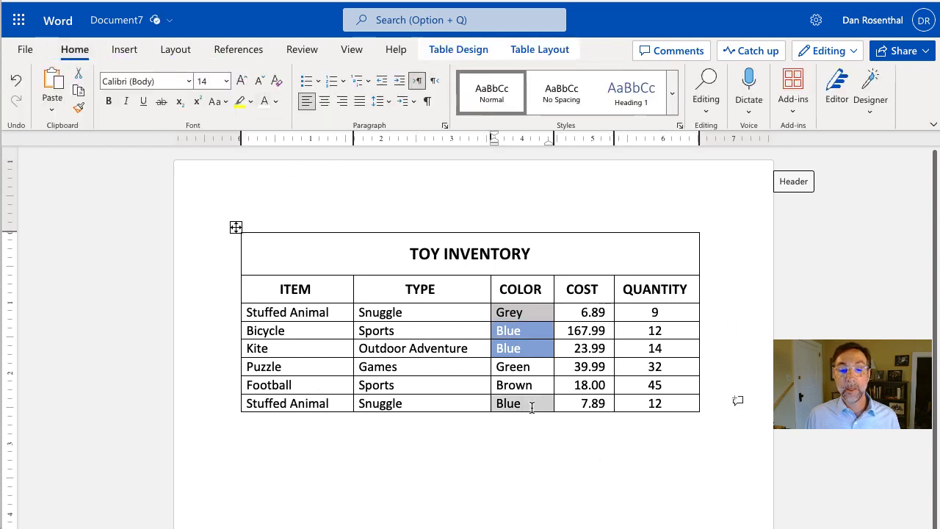
pyautogui.click(458, 49)
pyautogui.click(652, 89)
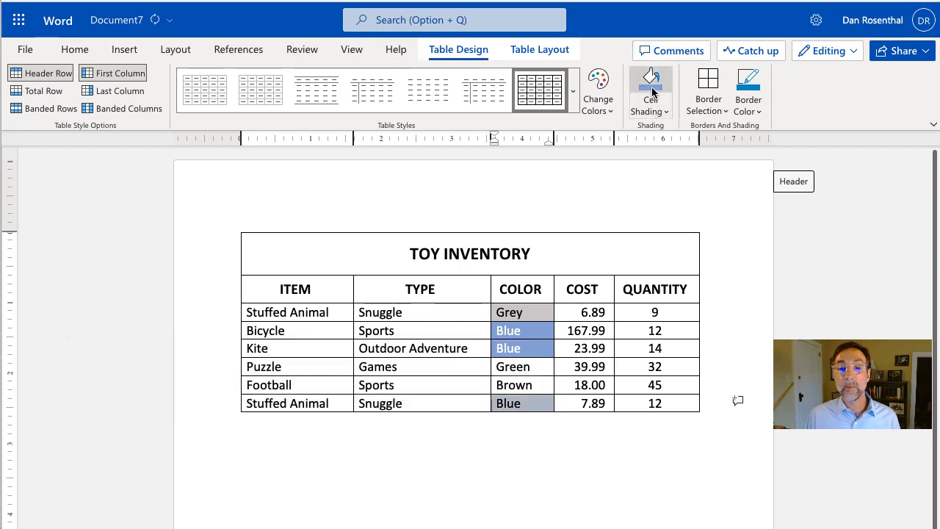
pyautogui.click(74, 49)
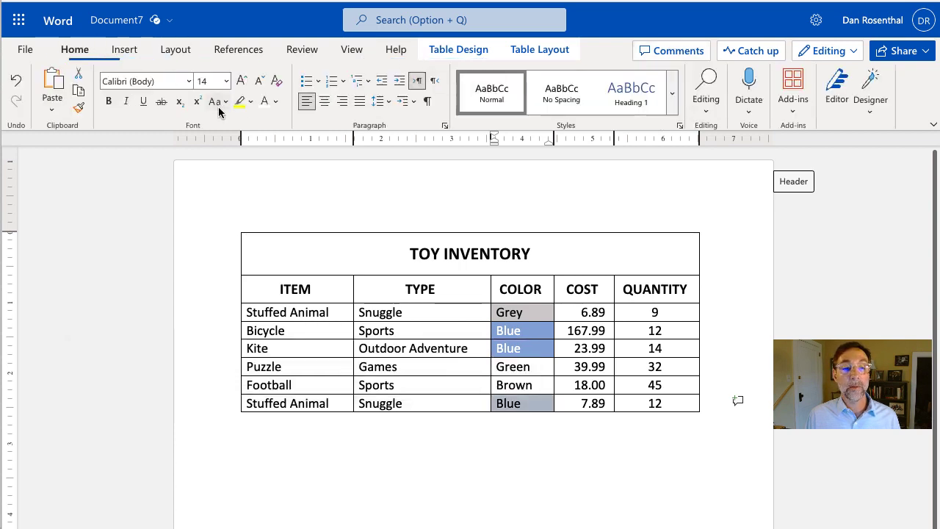
pyautogui.click(558, 476)
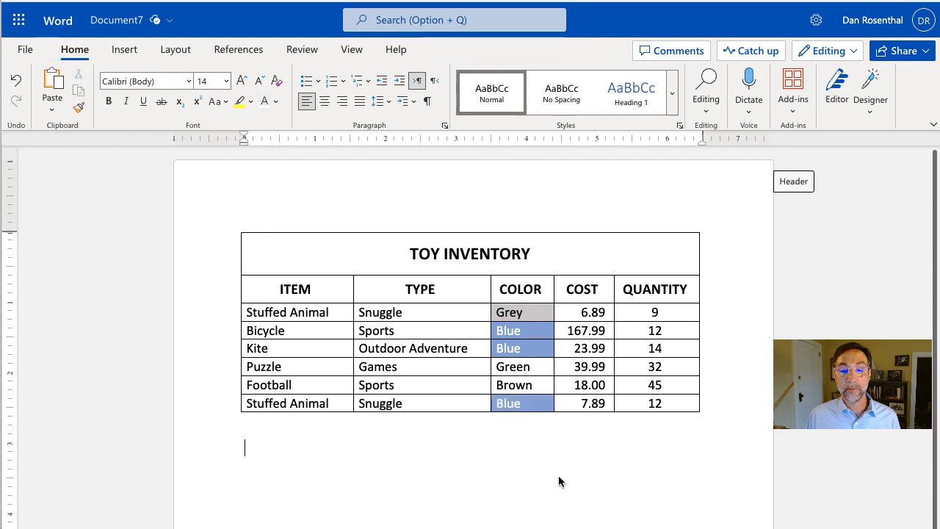
# Shade the Brown cell in the Football row with the darkest gold theme color
pyautogui.tripleClick(532, 383)
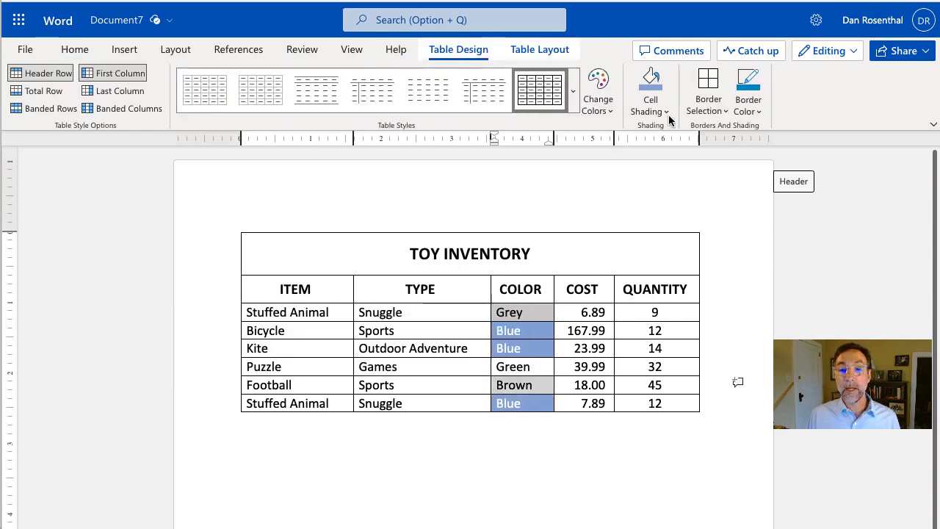
pyautogui.click(668, 112)
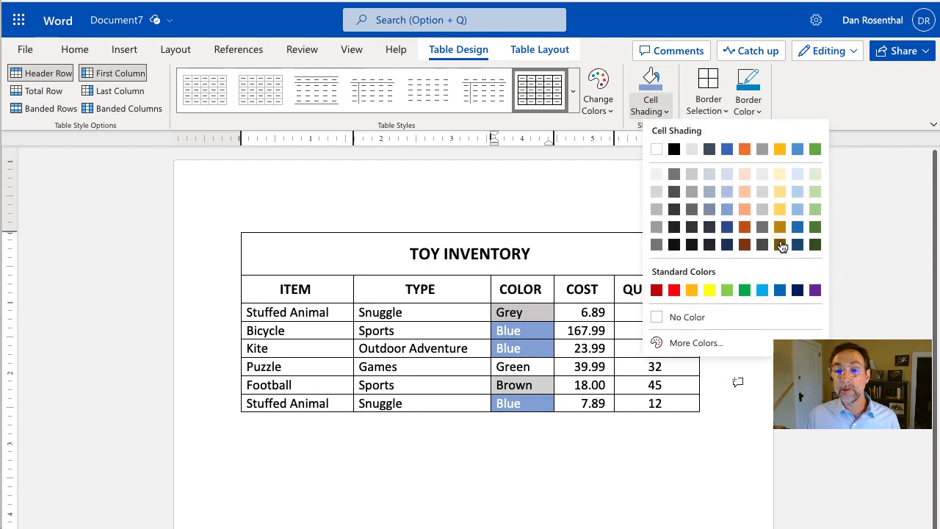
pyautogui.click(780, 244)
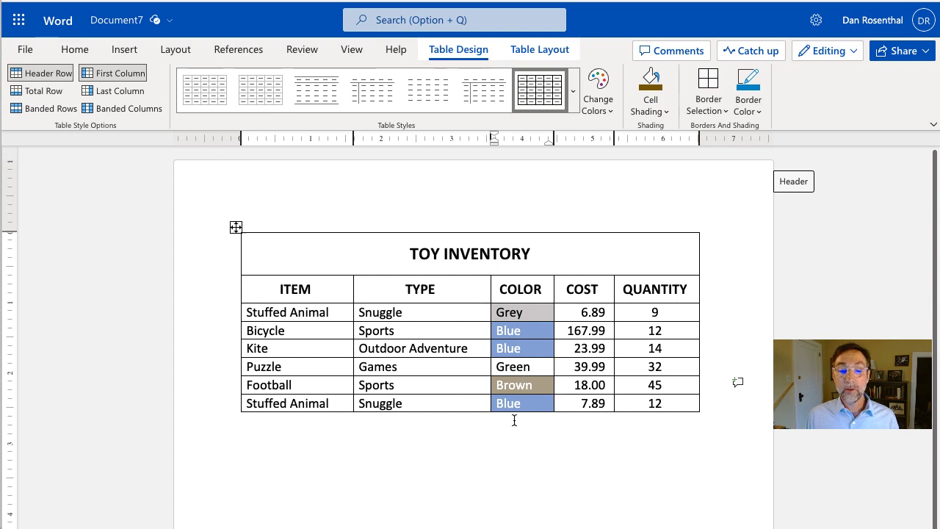
pyautogui.click(549, 434)
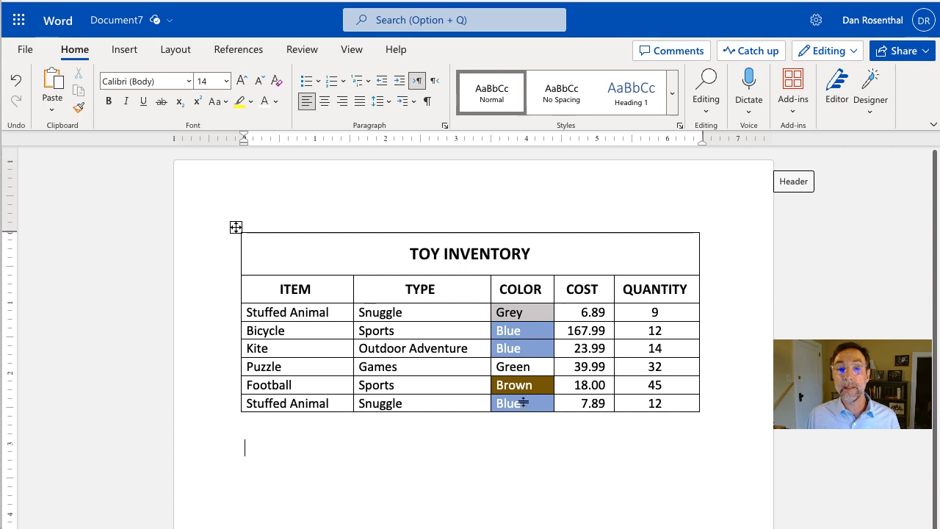
# Shade the Green cell in the Puzzle row with the darkest green theme color
pyautogui.tripleClick(529, 370)
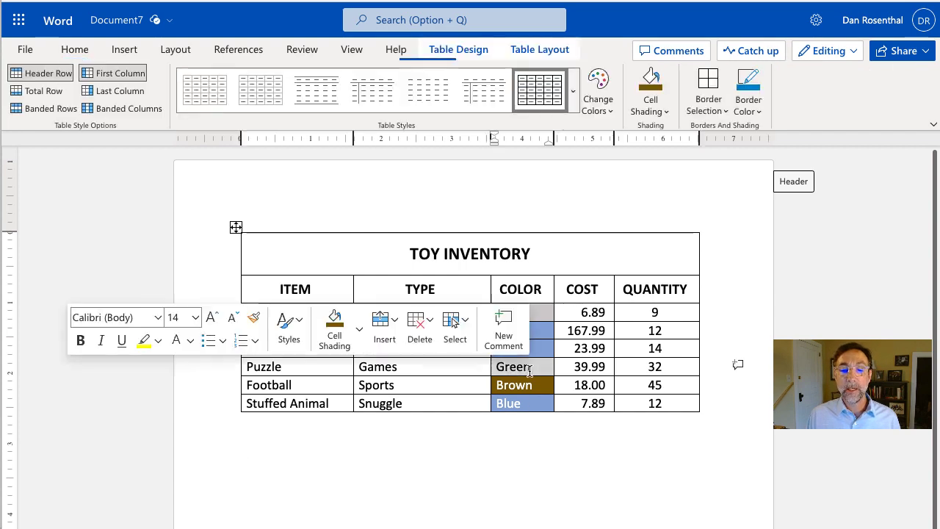
pyautogui.click(663, 112)
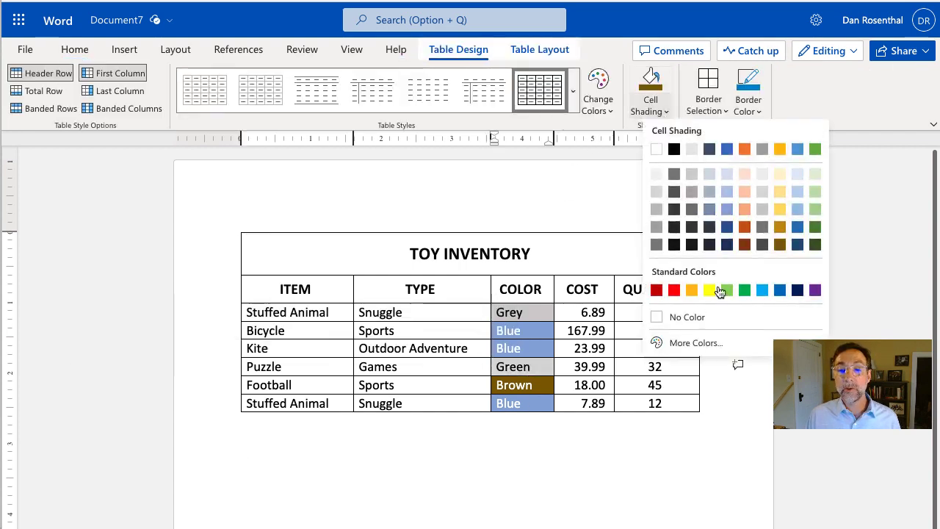
pyautogui.click(812, 247)
pyautogui.click(526, 470)
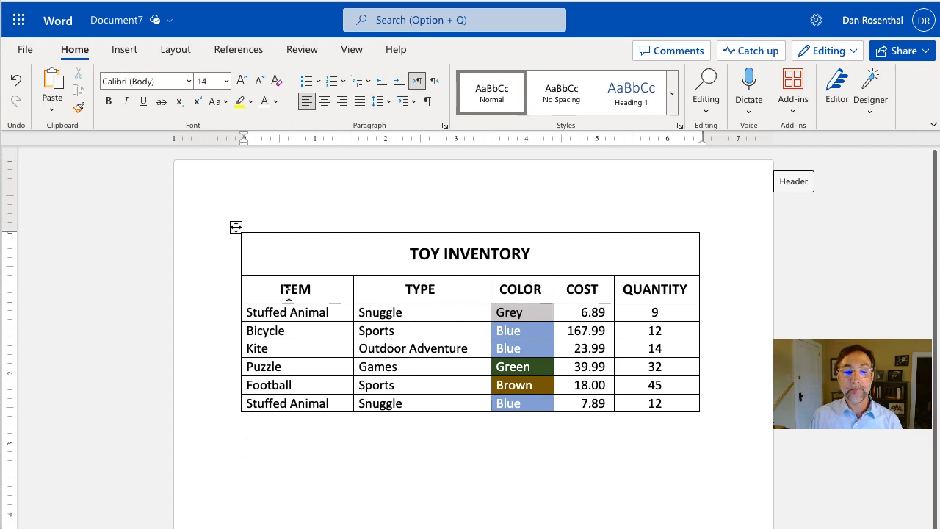
# Remove all borders from the whole toy inventory table
pyautogui.click(236, 229)
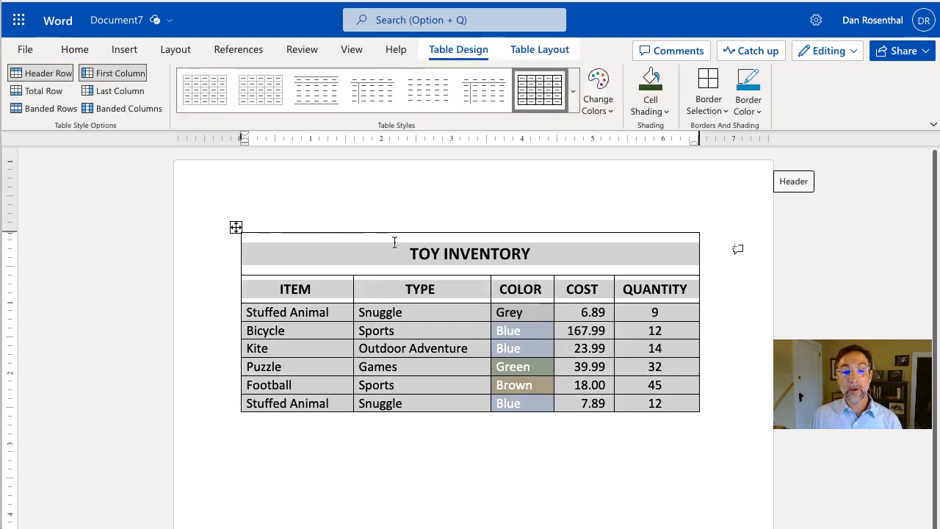
pyautogui.click(719, 111)
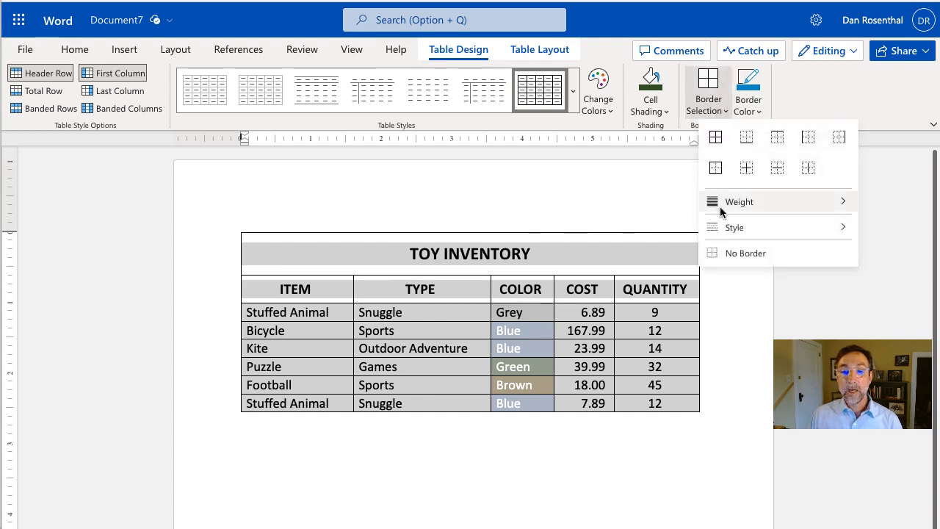
pyautogui.click(750, 255)
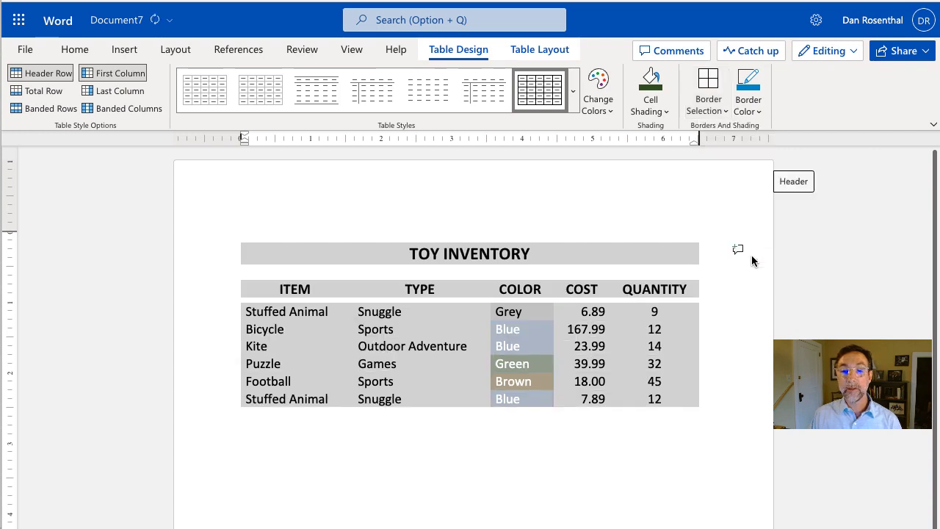
pyautogui.click(538, 481)
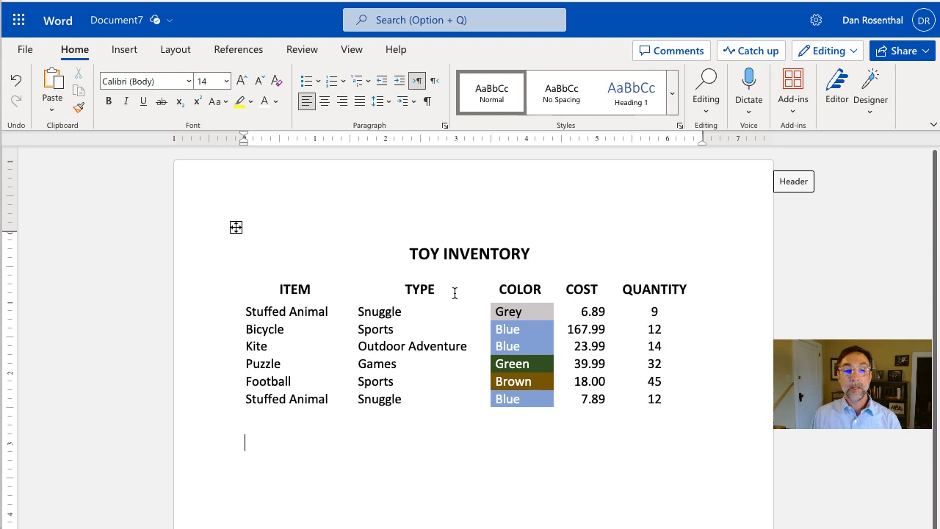
# Apply the dashed border style to the whole toy inventory table
pyautogui.click(236, 229)
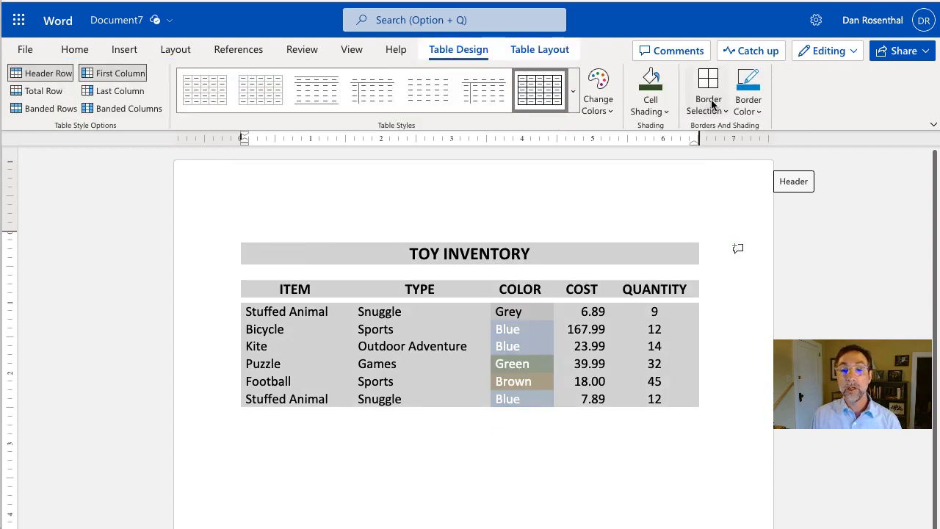
pyautogui.click(713, 110)
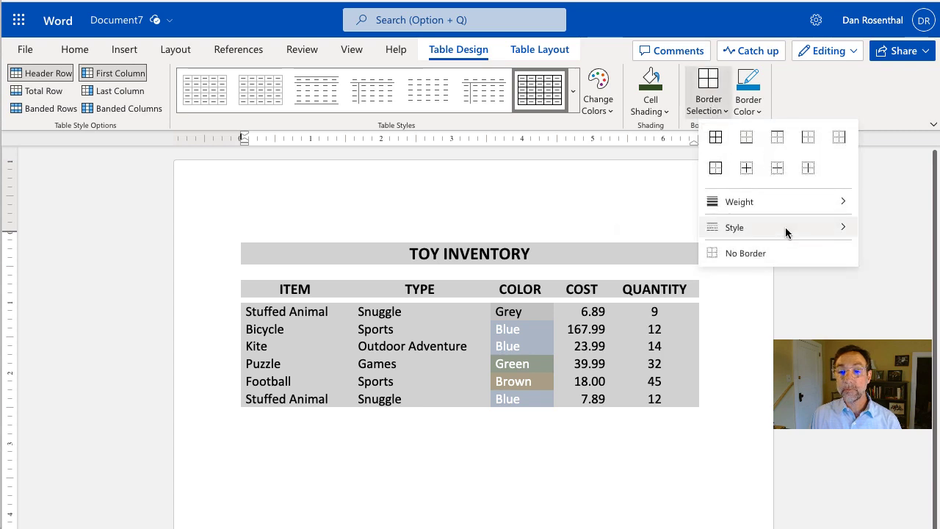
pyautogui.moveTo(784, 227)
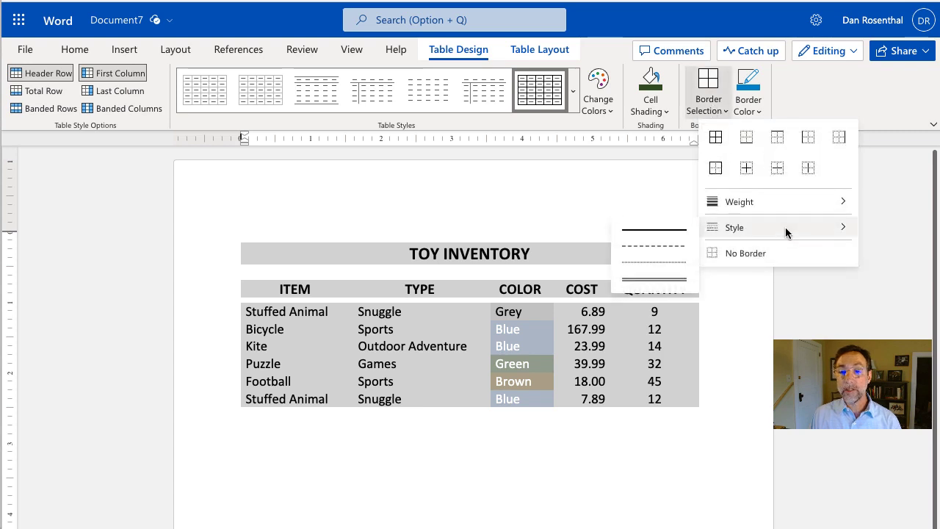
pyautogui.click(676, 247)
pyautogui.click(566, 469)
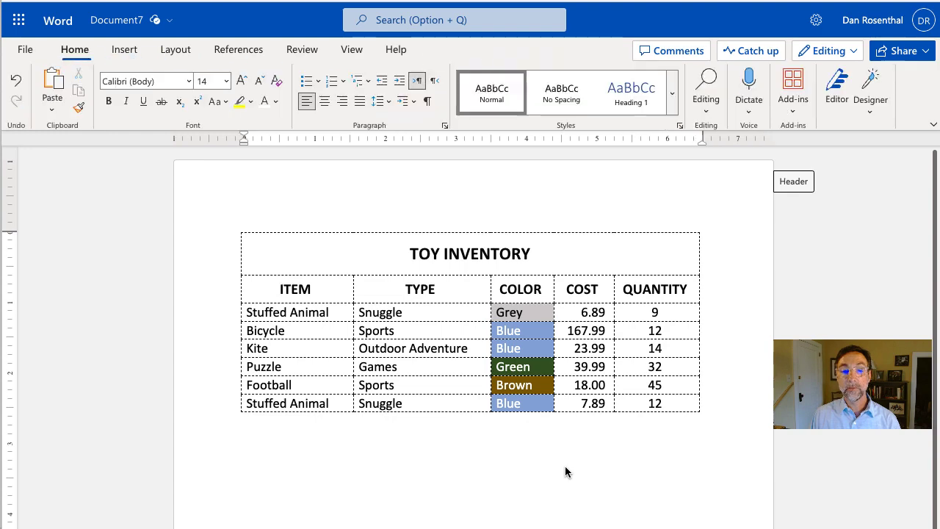
# Set the border style of the whole toy inventory table to a single solid line
pyautogui.click(236, 227)
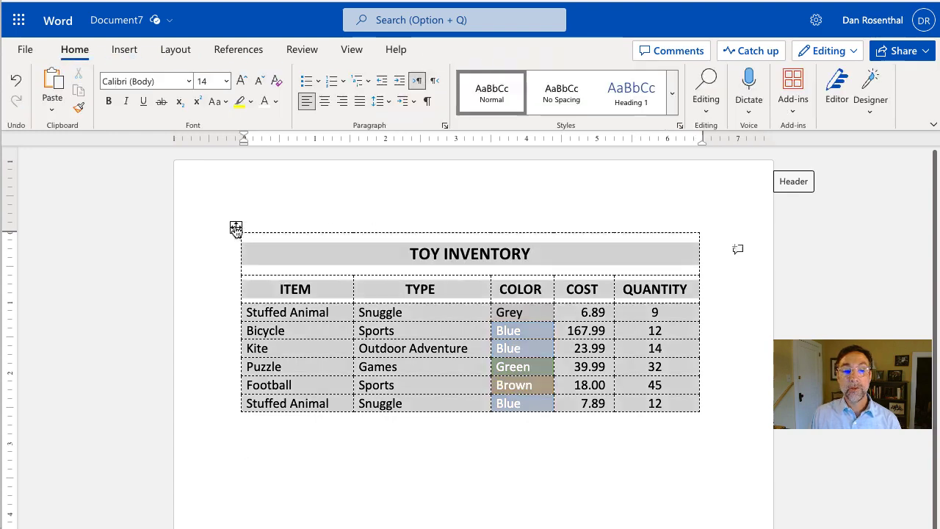
pyautogui.click(709, 108)
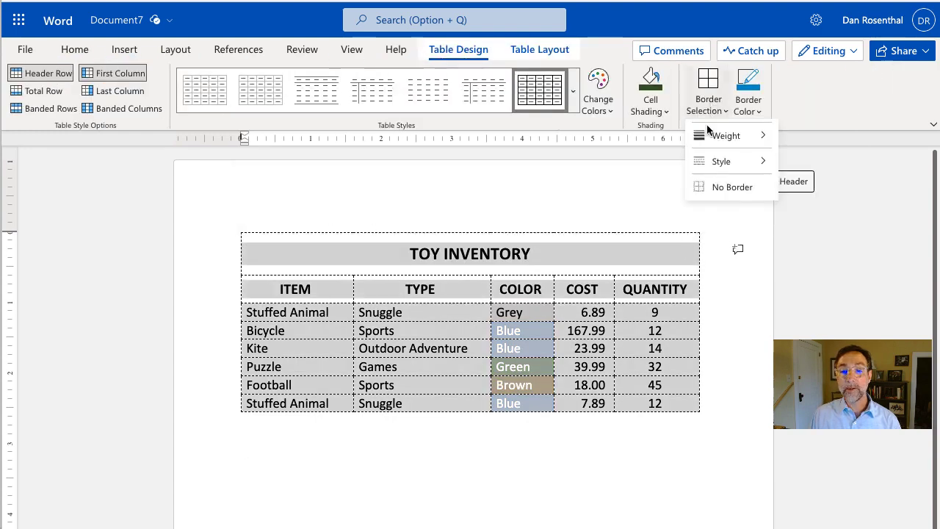
pyautogui.click(712, 234)
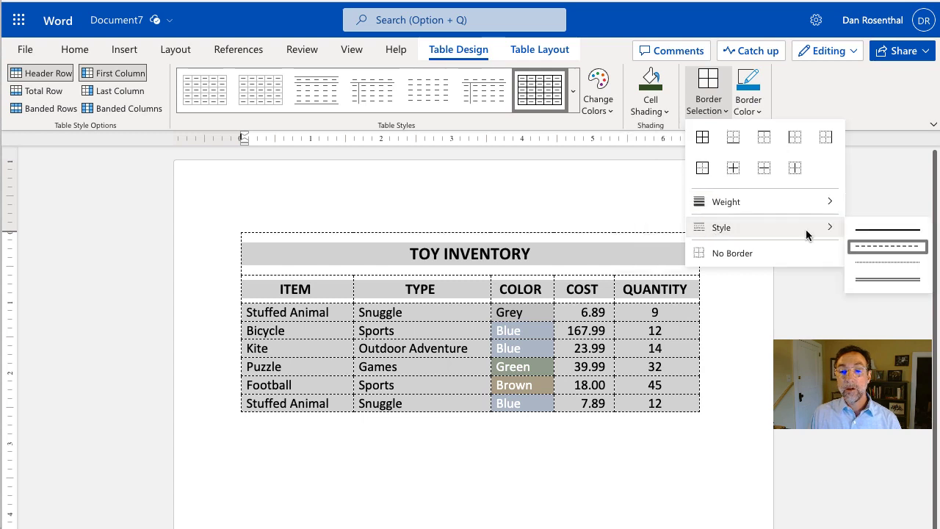
pyautogui.click(895, 228)
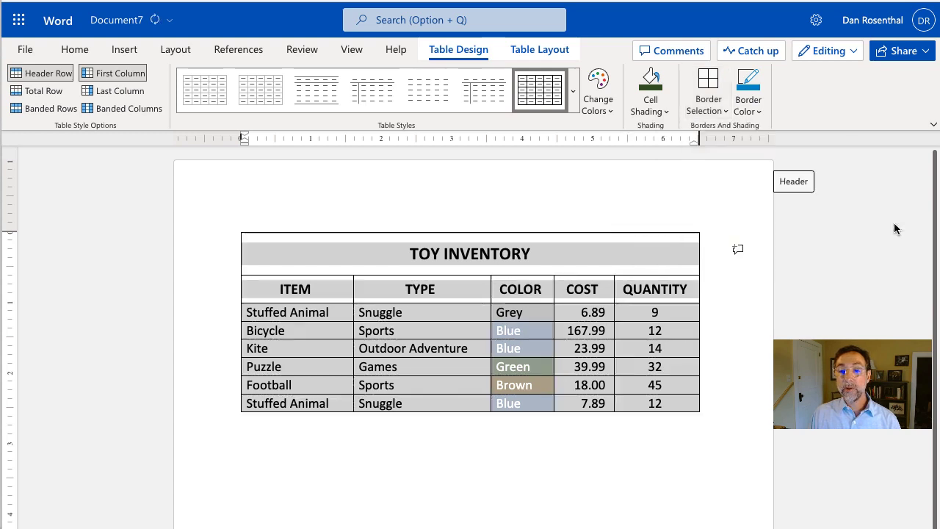
pyautogui.click(712, 111)
pyautogui.click(732, 202)
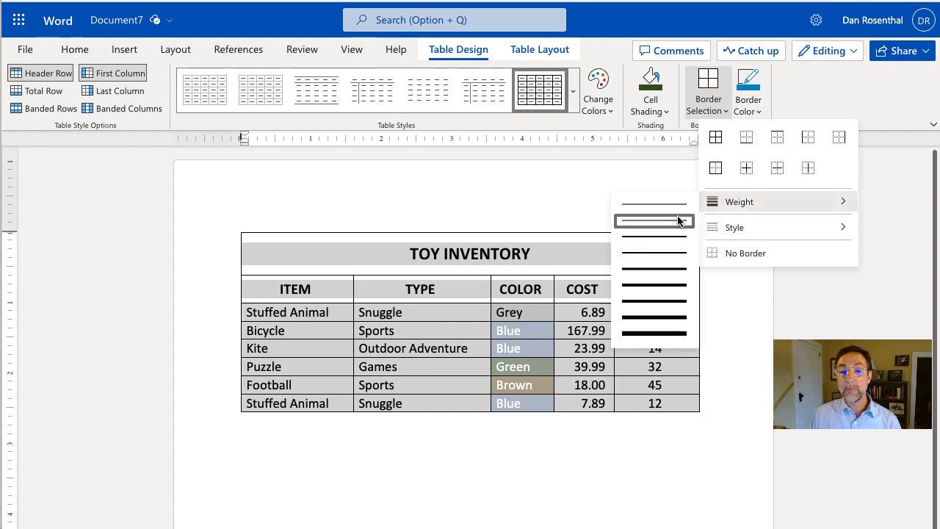
pyautogui.click(613, 457)
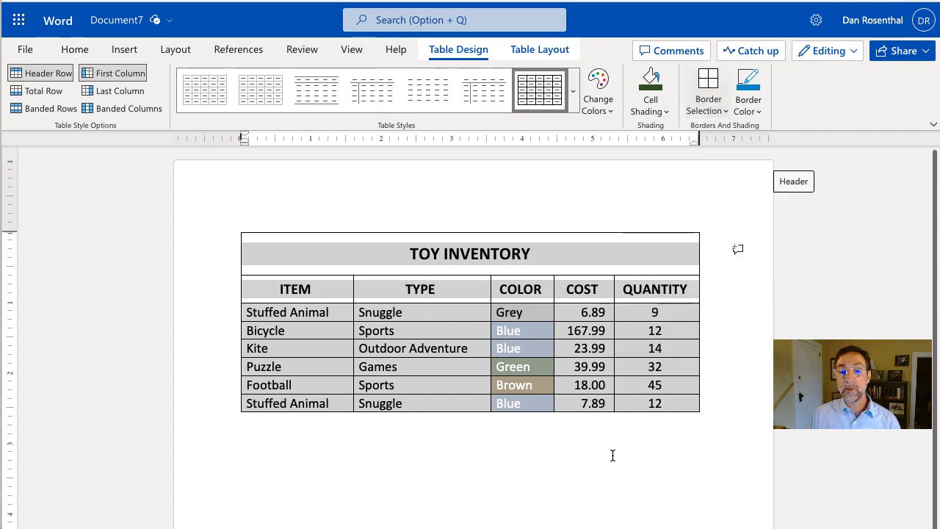
pyautogui.click(552, 453)
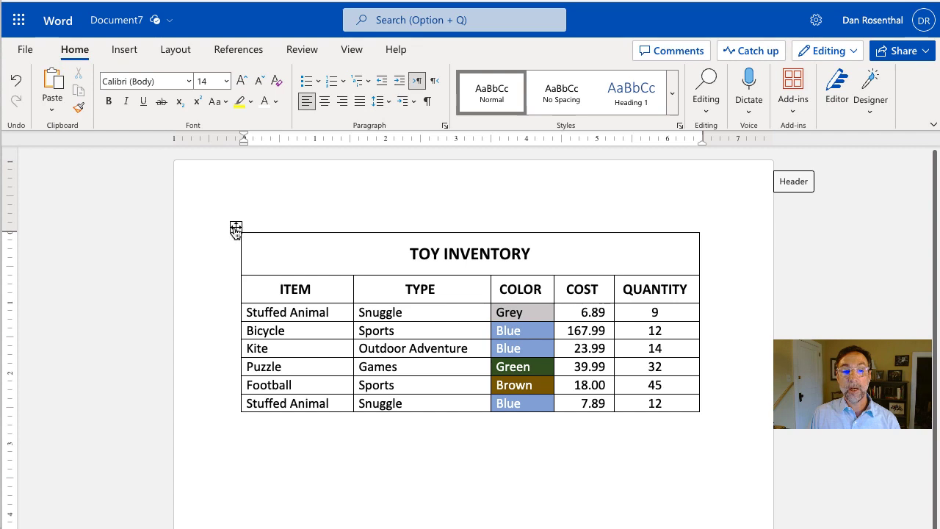
# Thicken only the outside border of the toy inventory table to the fifth-thinnest line weight
pyautogui.click(235, 230)
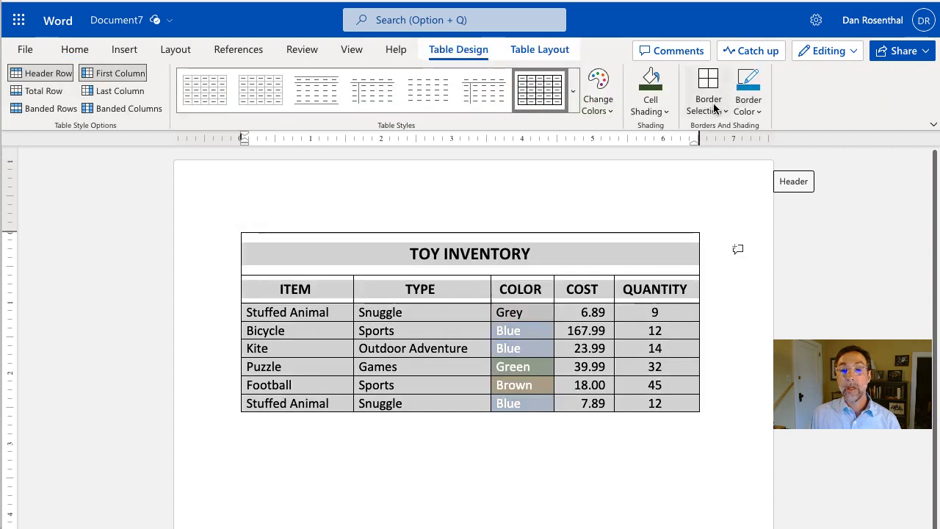
pyautogui.click(713, 109)
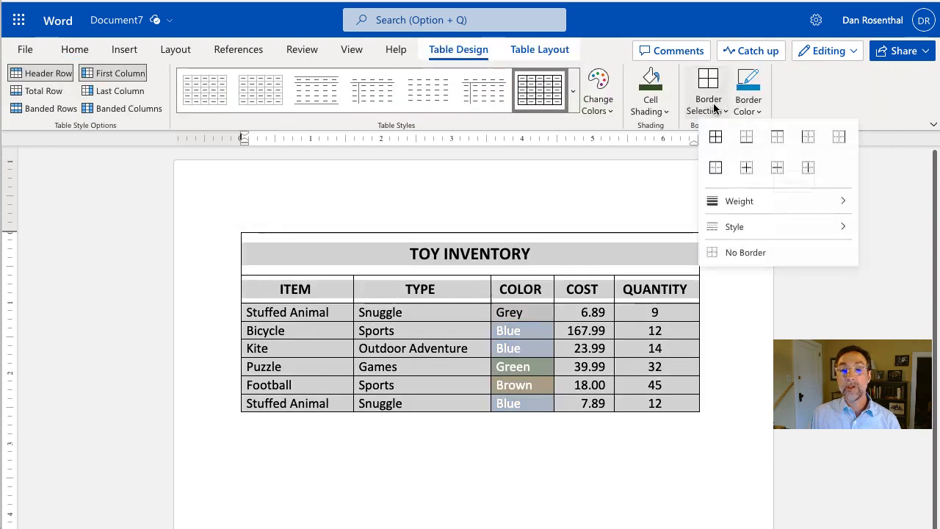
pyautogui.click(716, 169)
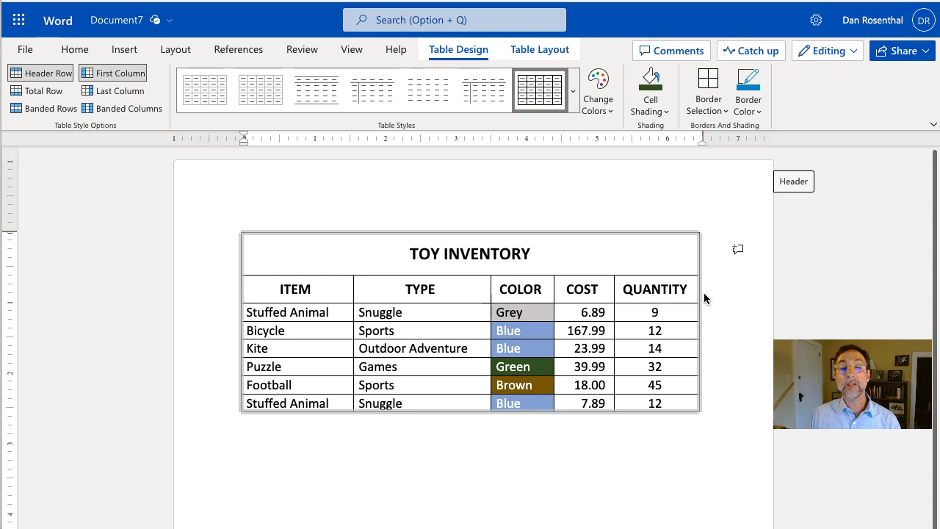
pyautogui.click(700, 109)
pyautogui.moveTo(783, 200)
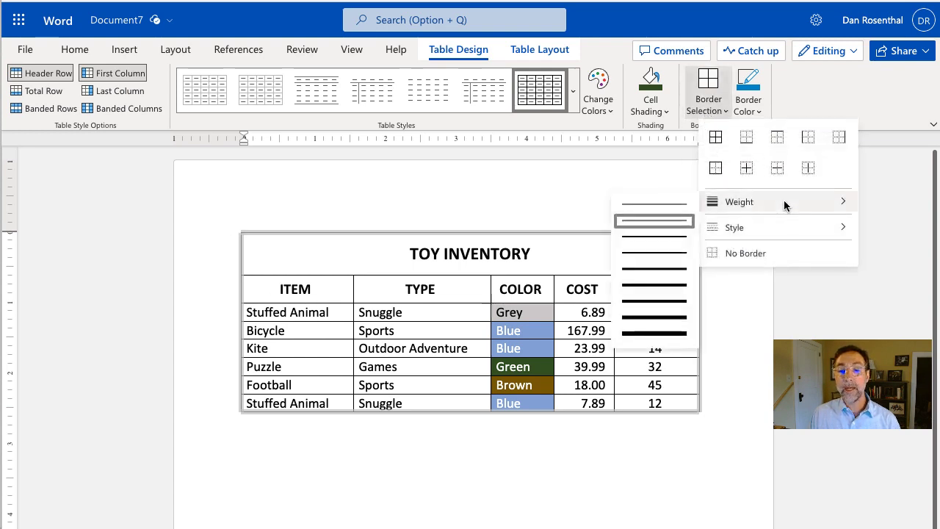
pyautogui.click(666, 268)
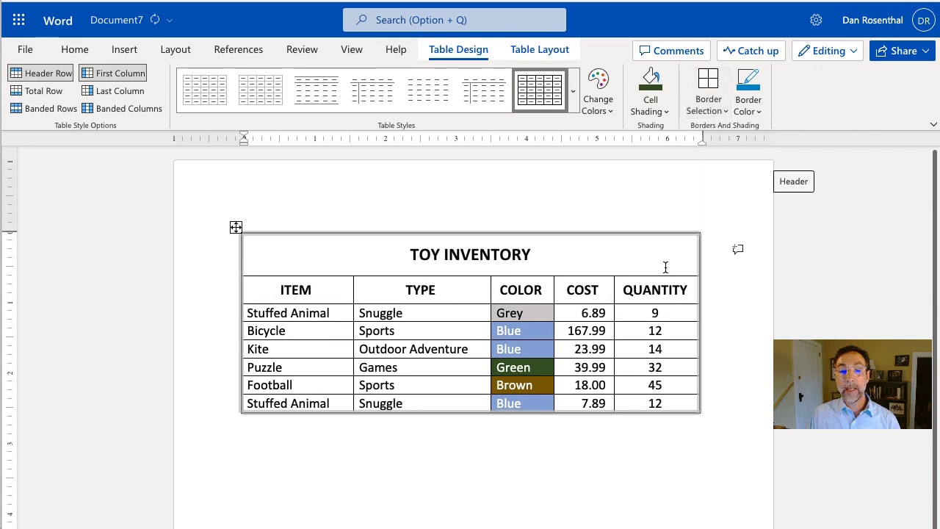
pyautogui.click(341, 456)
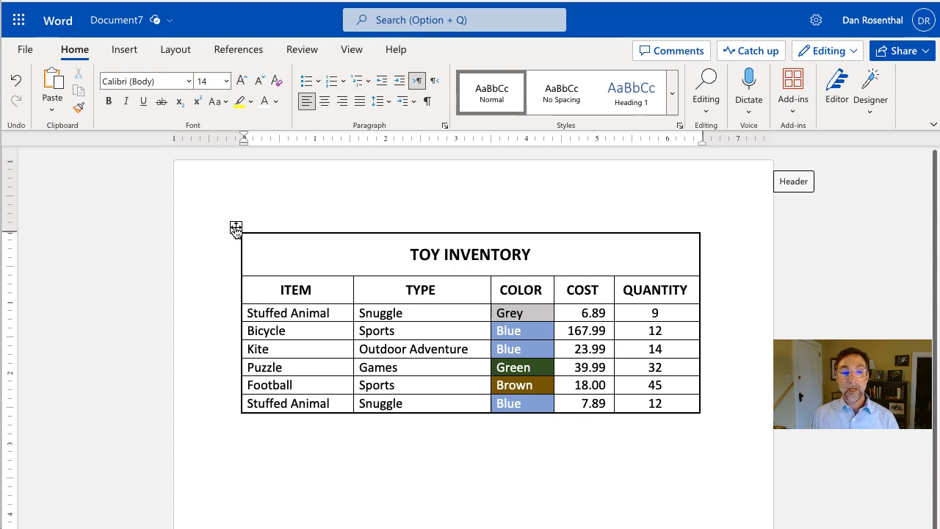
# Thicken the outside border of the toy inventory table further to the seventh-thinnest line weight
pyautogui.click(235, 229)
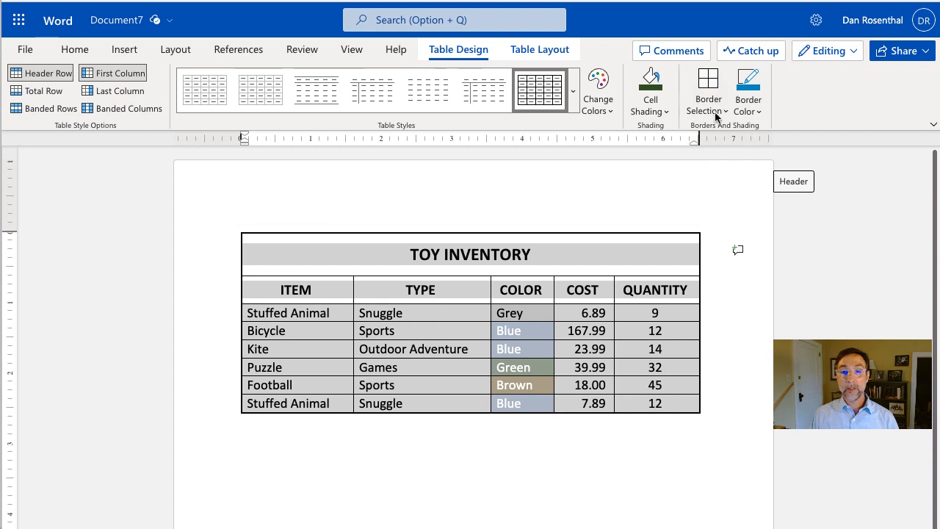
pyautogui.click(700, 111)
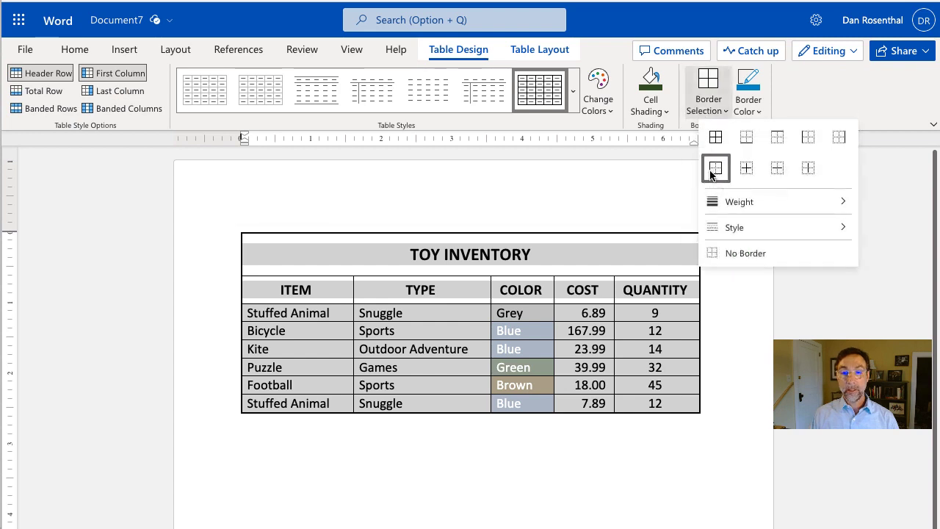
pyautogui.click(711, 173)
pyautogui.click(715, 99)
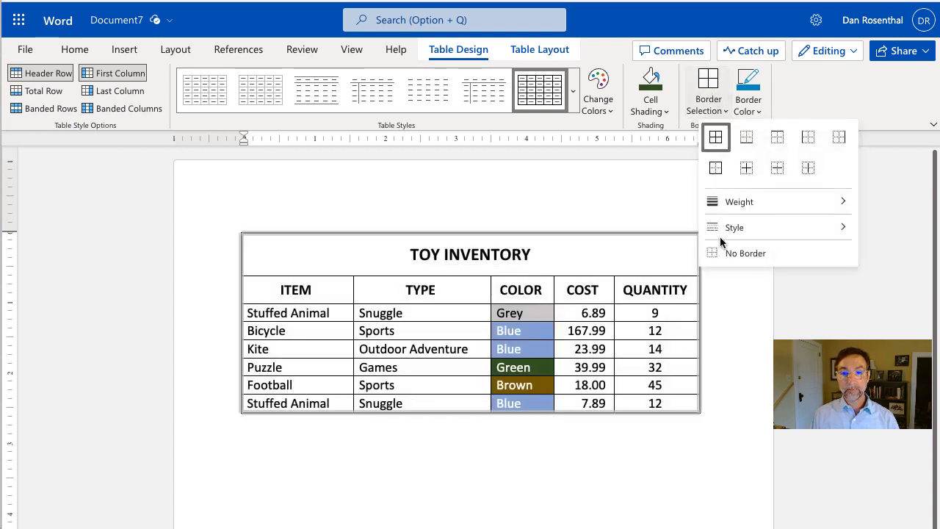
pyautogui.moveTo(727, 202)
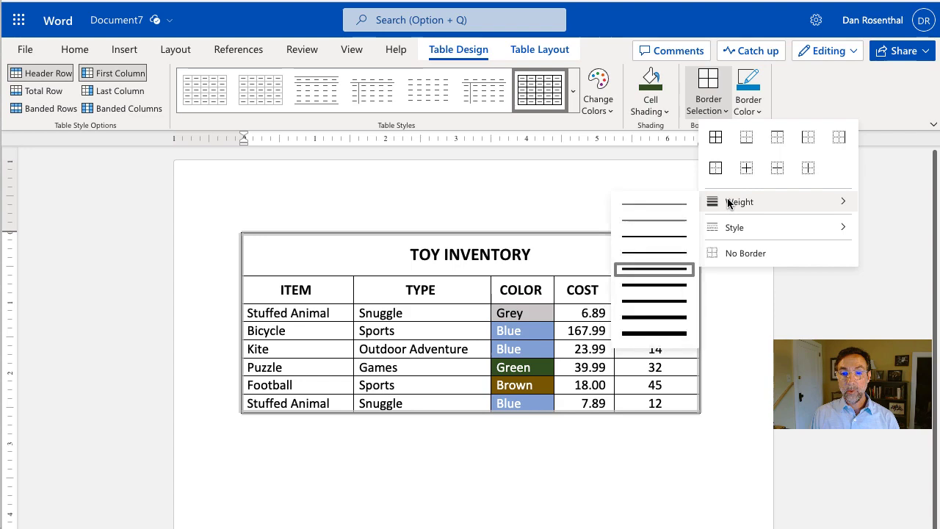
pyautogui.click(674, 303)
pyautogui.click(420, 467)
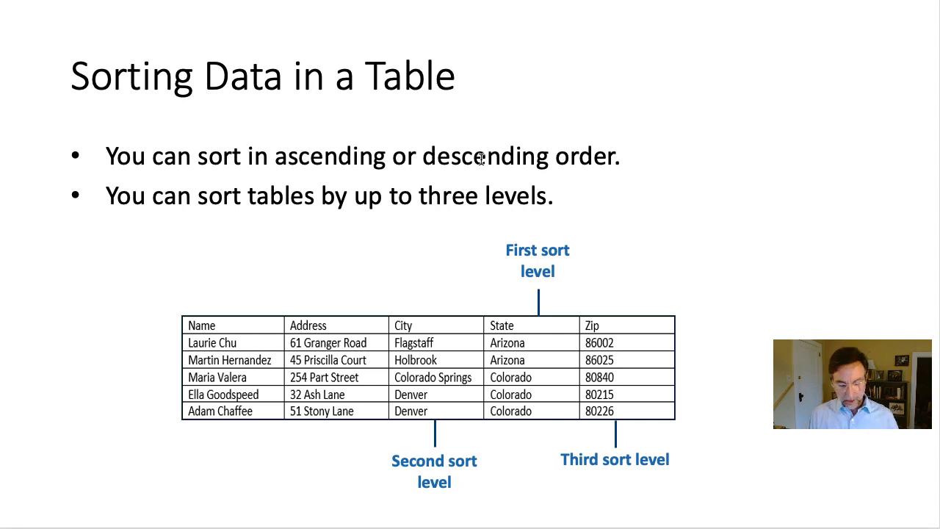
# Return to the Word document and practise selecting the data cells of the Color and Type columns, excluding the title and header rows
pyautogui.press('super+Tab')
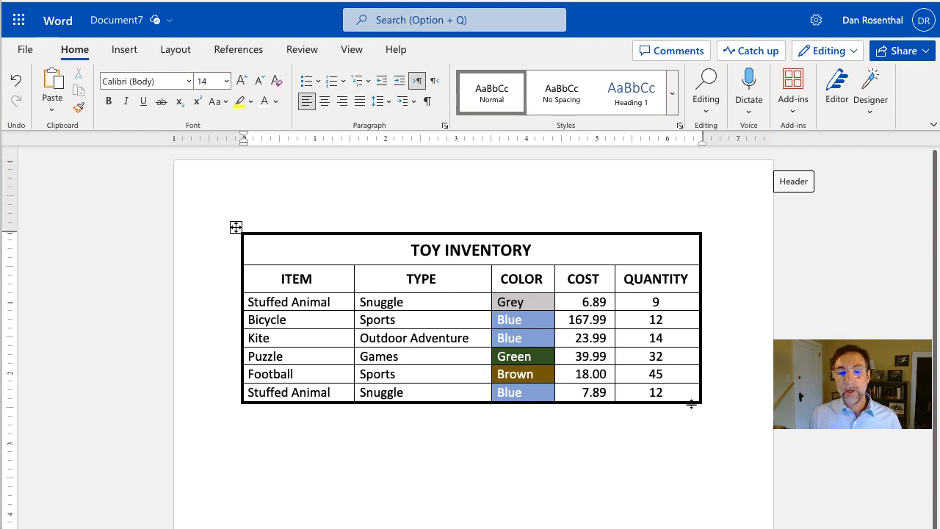
pyautogui.click(532, 301)
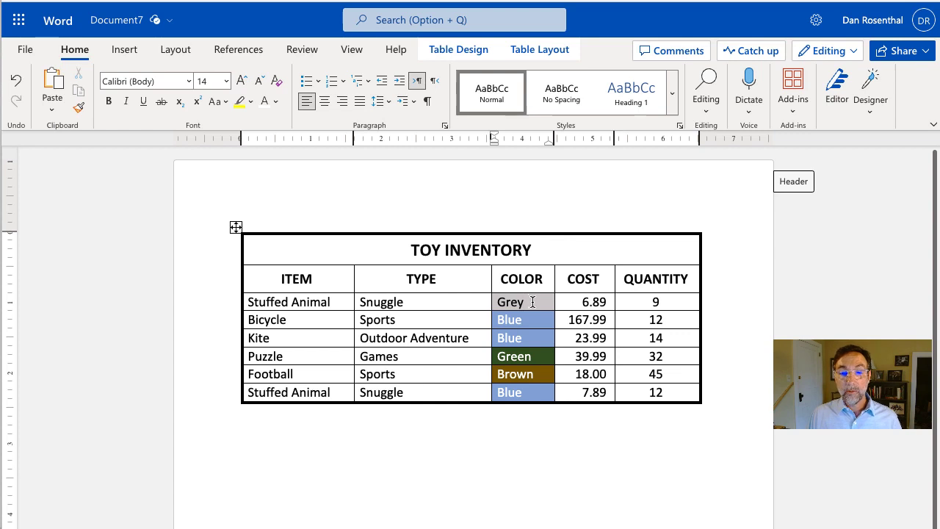
pyautogui.keyDown('shift'); pyautogui.click(533, 392); pyautogui.keyUp('shift')
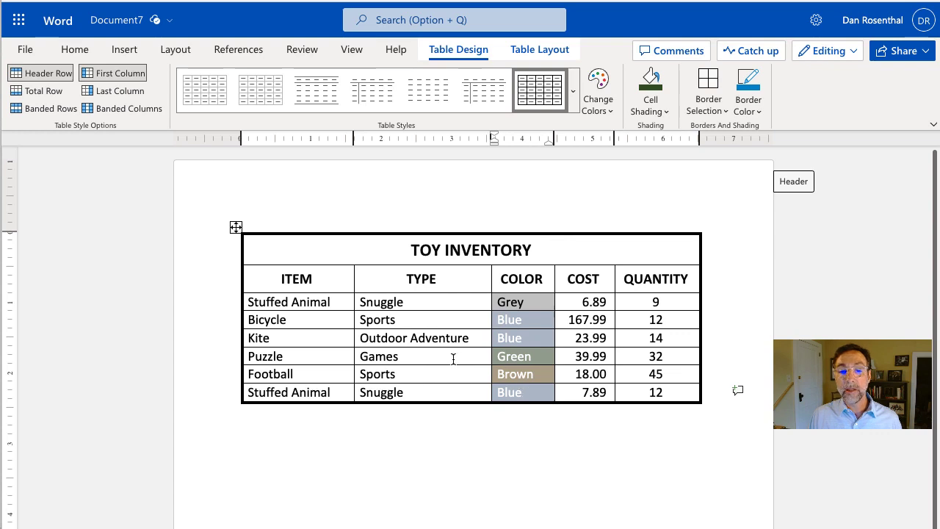
pyautogui.click(455, 303)
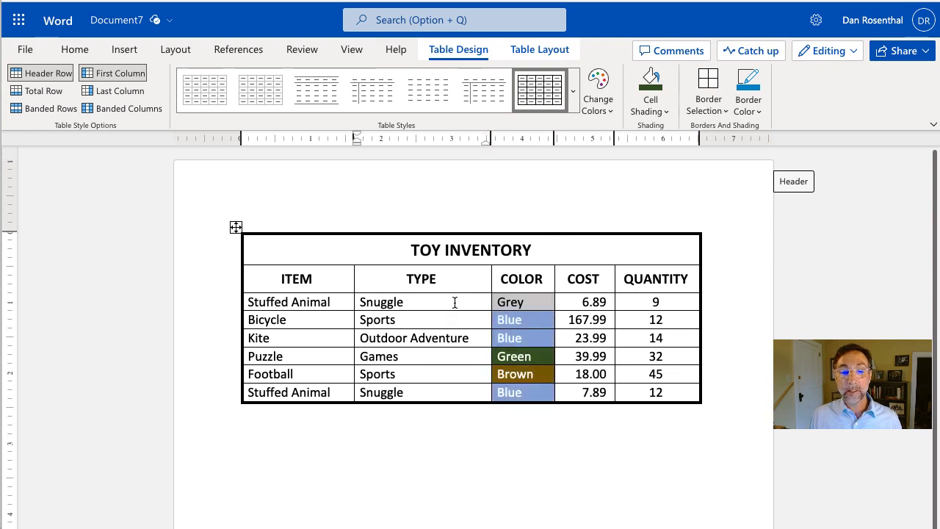
pyautogui.keyDown('shift'); pyautogui.click(442, 391); pyautogui.keyUp('shift')
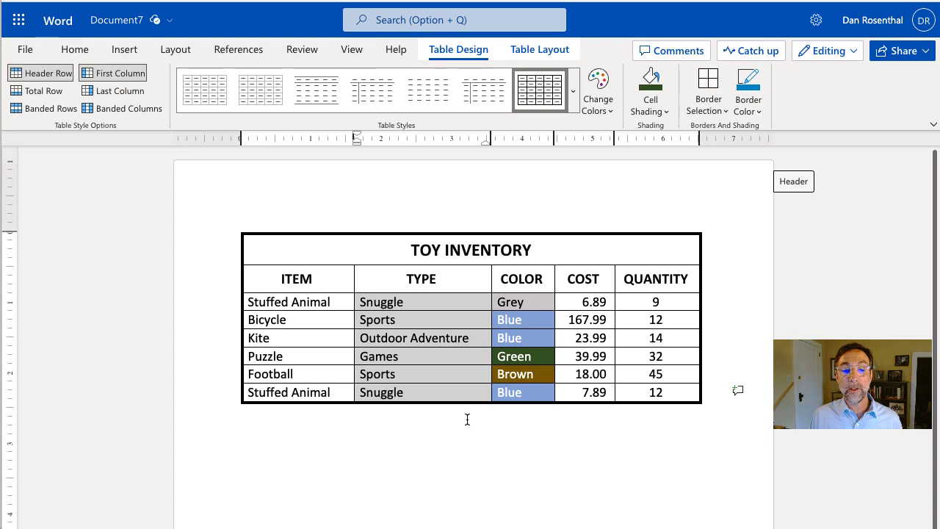
pyautogui.click(511, 432)
# Sort the toy rows in ascending order by the Color column, leaving the title and header rows out of the sort
pyautogui.click(524, 301)
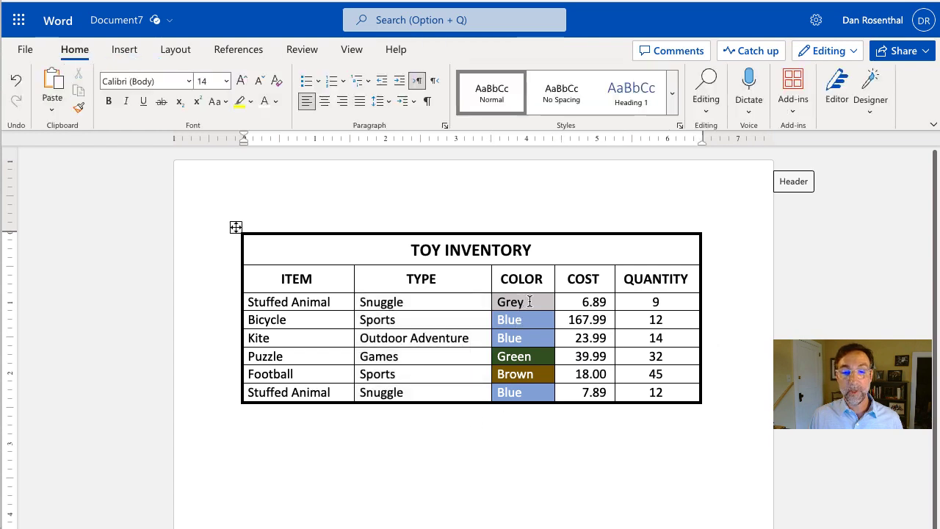
pyautogui.keyDown('shift'); pyautogui.click(536, 391); pyautogui.keyUp('shift')
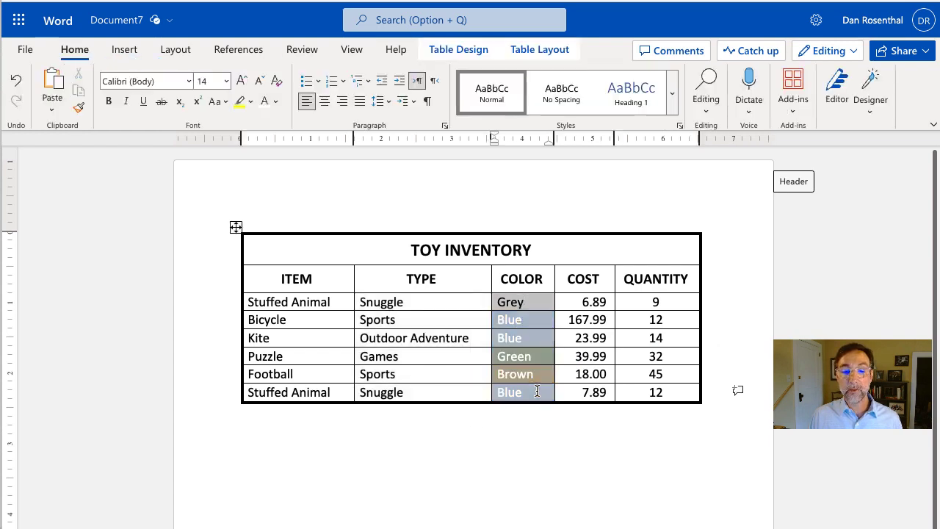
pyautogui.click(547, 46)
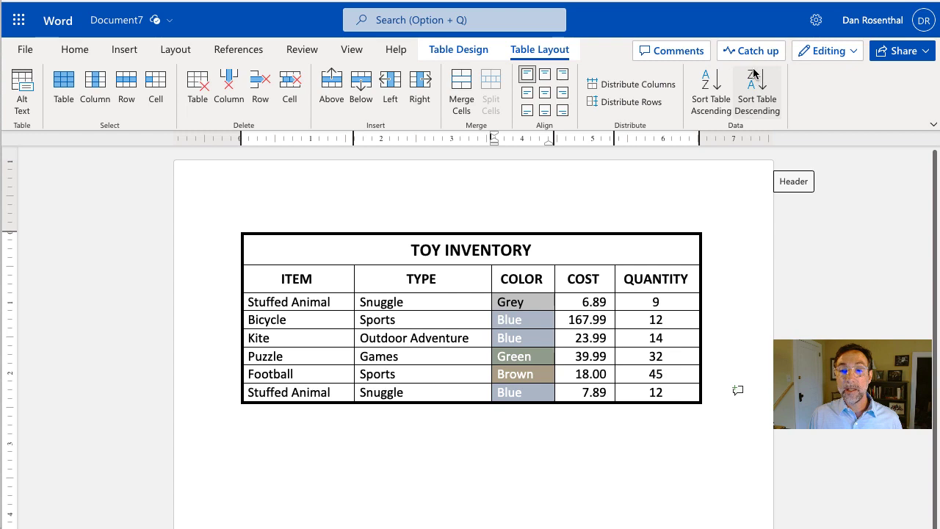
pyautogui.click(706, 81)
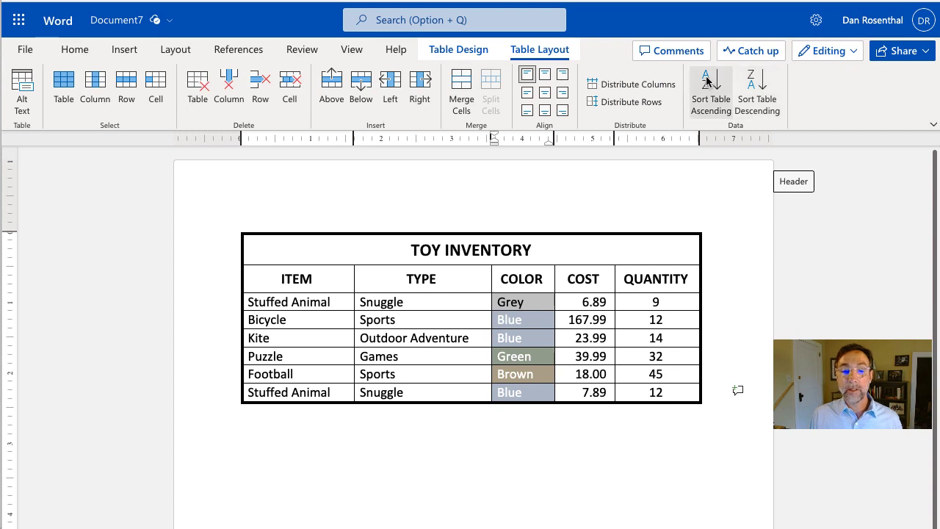
pyautogui.click(513, 431)
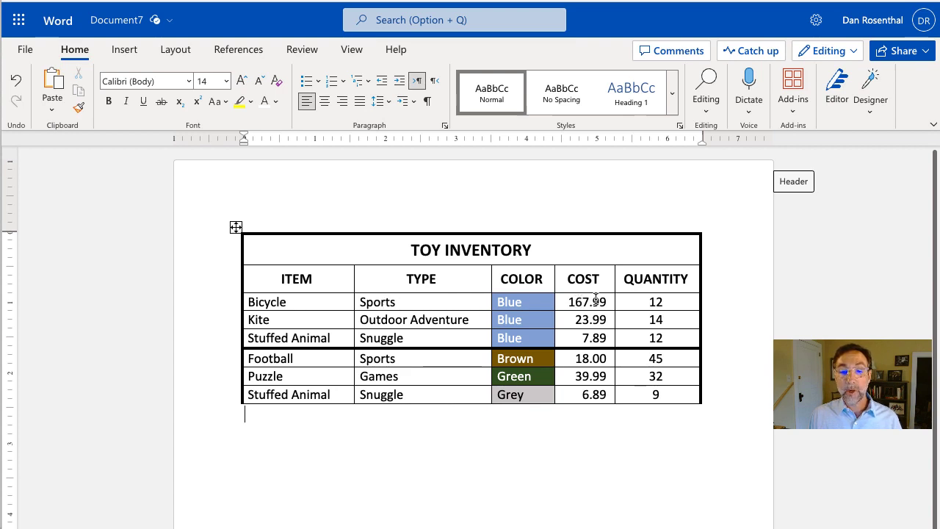
# Remove the outside border from the whole toy inventory table, keeping the inner gridlines
pyautogui.click(231, 338)
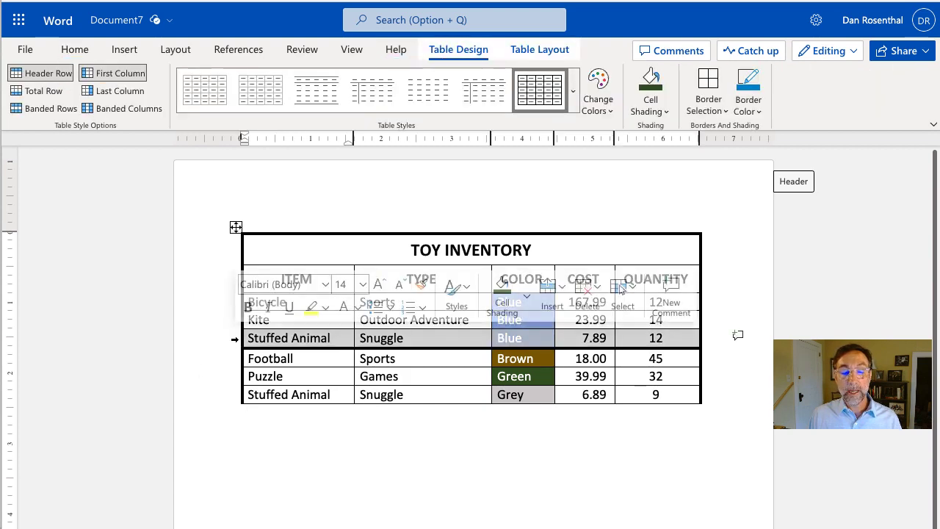
pyautogui.click(236, 227)
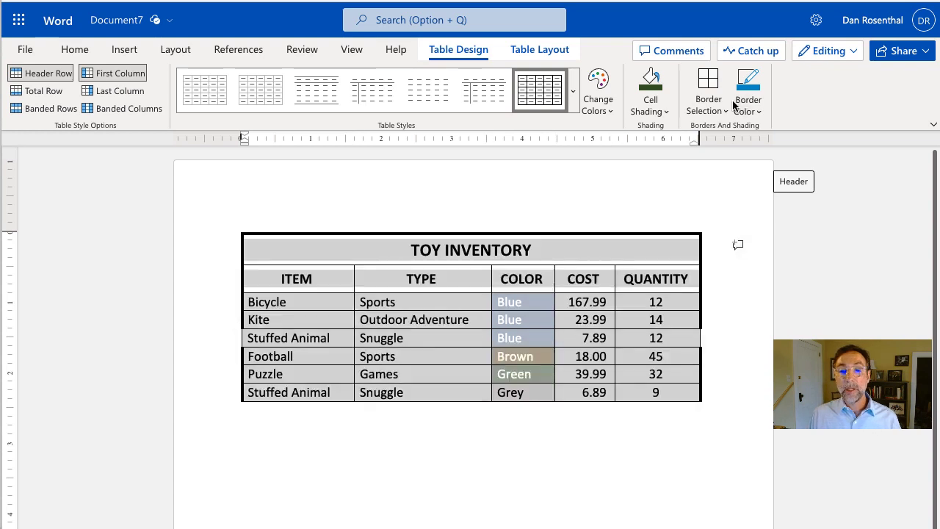
pyautogui.click(710, 102)
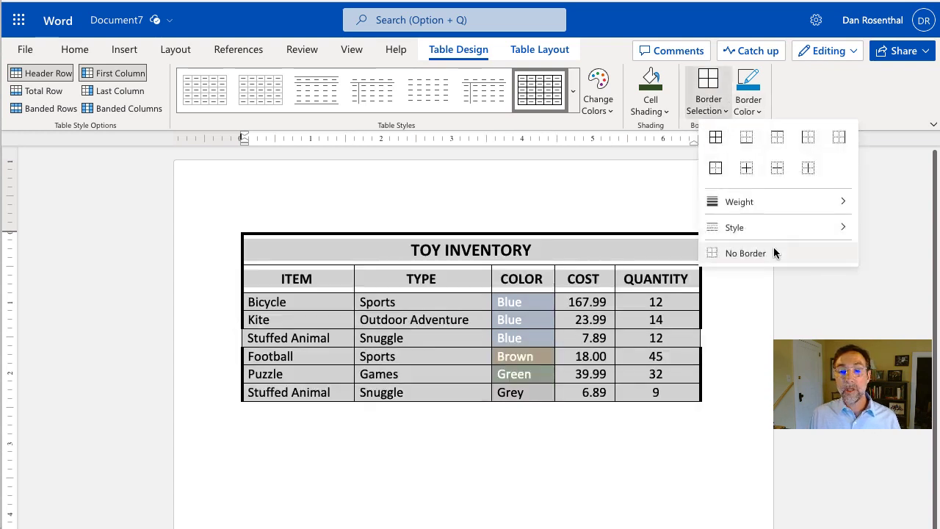
pyautogui.click(716, 168)
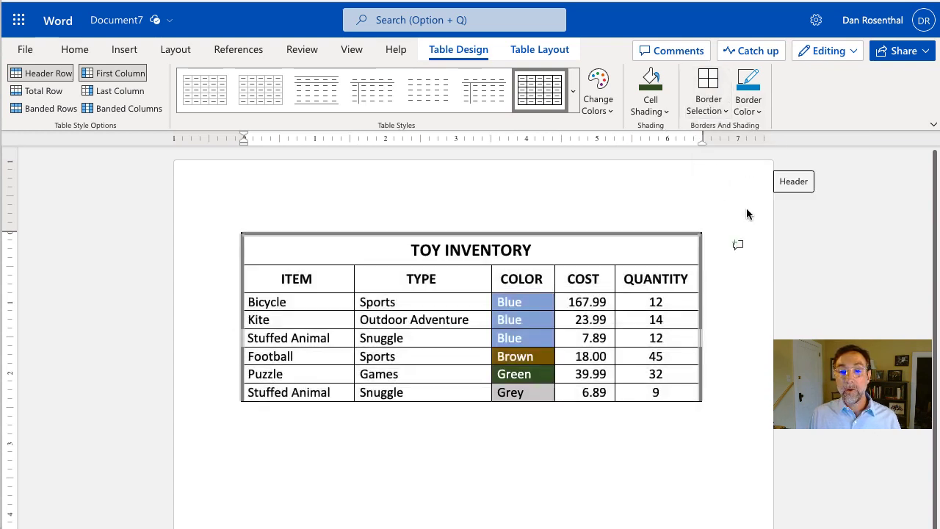
pyautogui.click(709, 91)
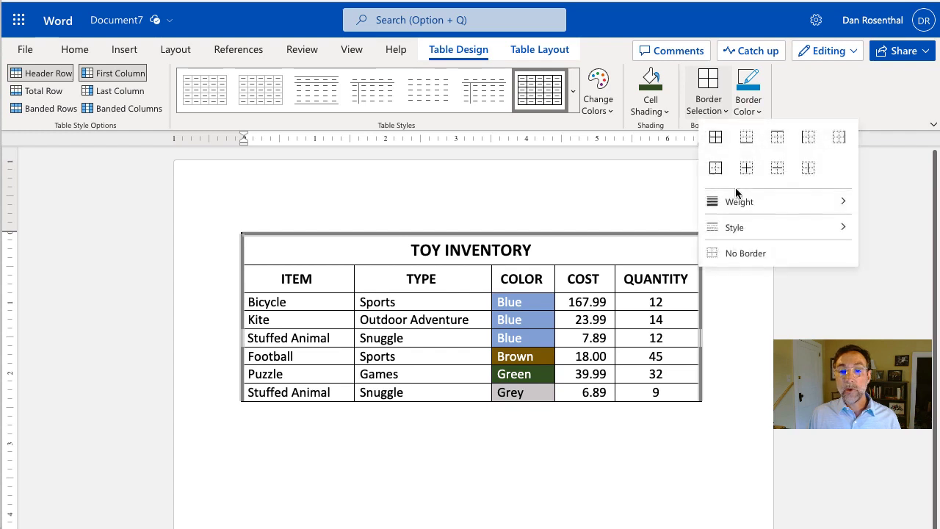
pyautogui.click(766, 256)
pyautogui.click(460, 473)
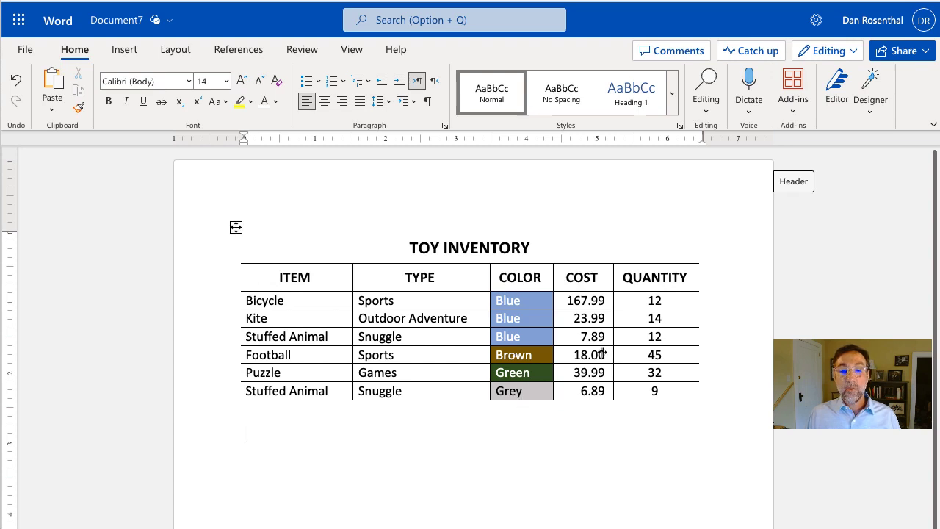
# Sort the toy rows in descending order by the Quantity column, leaving out the title and header rows
pyautogui.click(669, 304)
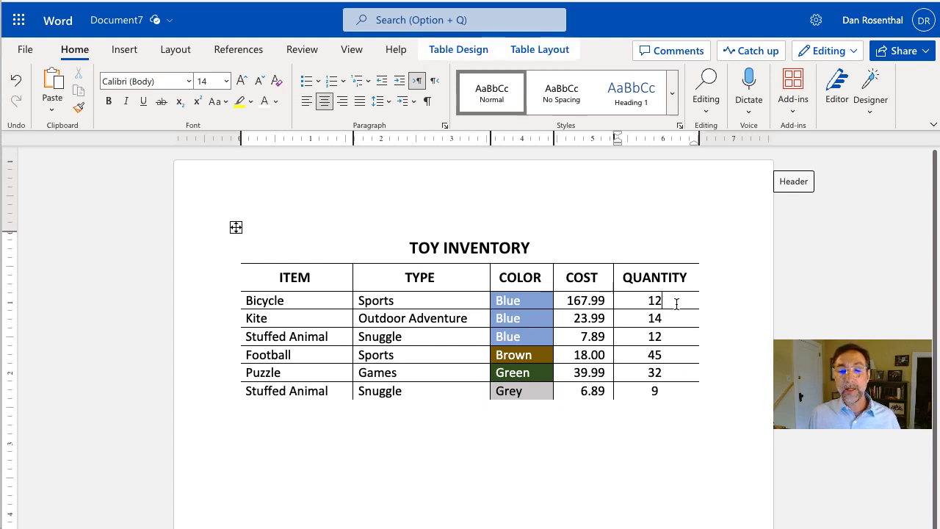
pyautogui.keyDown('shift'); pyautogui.click(664, 391); pyautogui.keyUp('shift')
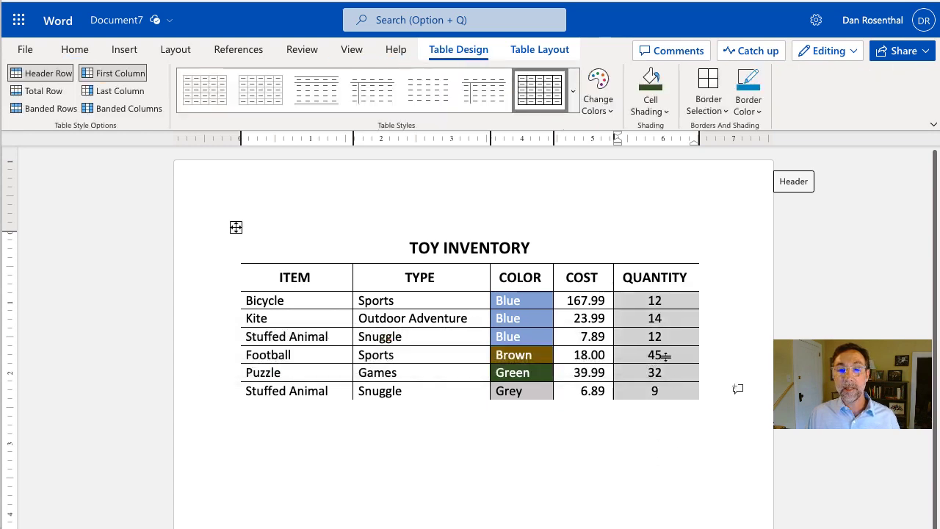
pyautogui.click(525, 51)
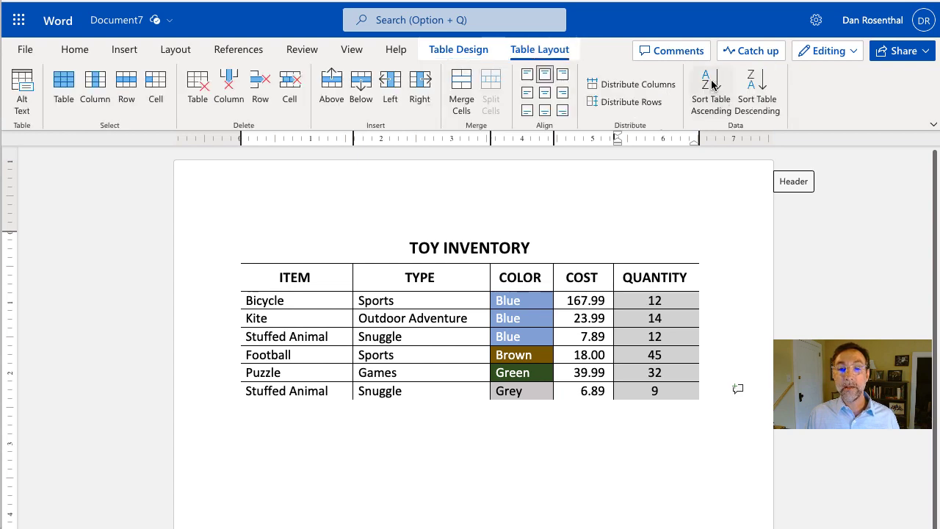
pyautogui.click(754, 89)
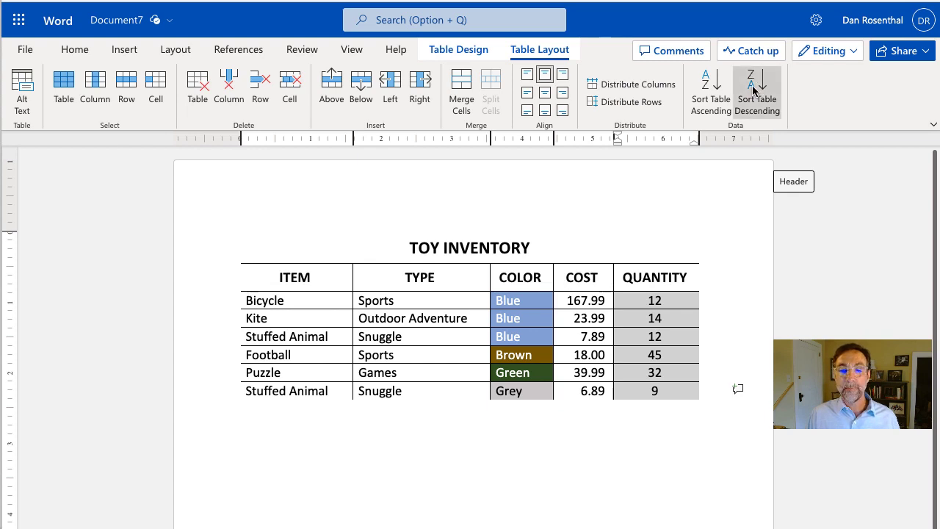
pyautogui.click(522, 446)
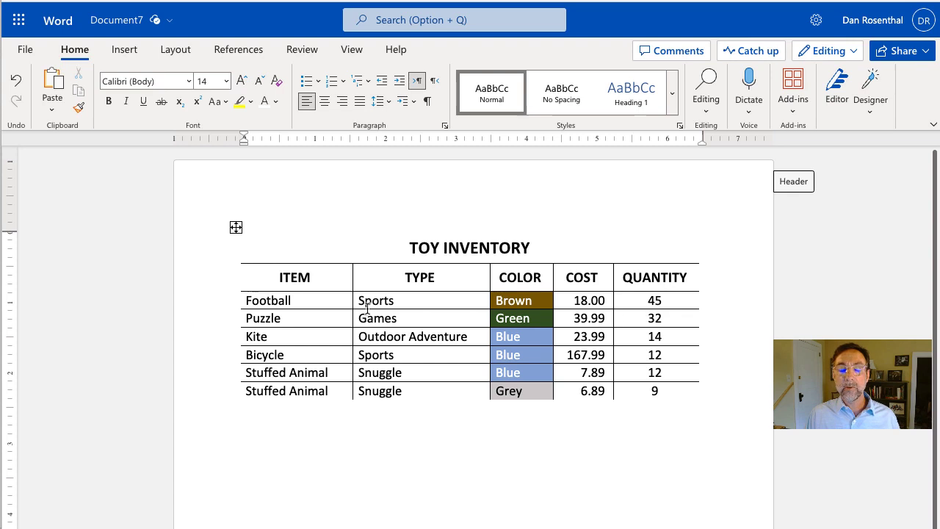
# Sort the toy rows in descending order by the Cost column, leaving out the title and header rows
pyautogui.click(598, 301)
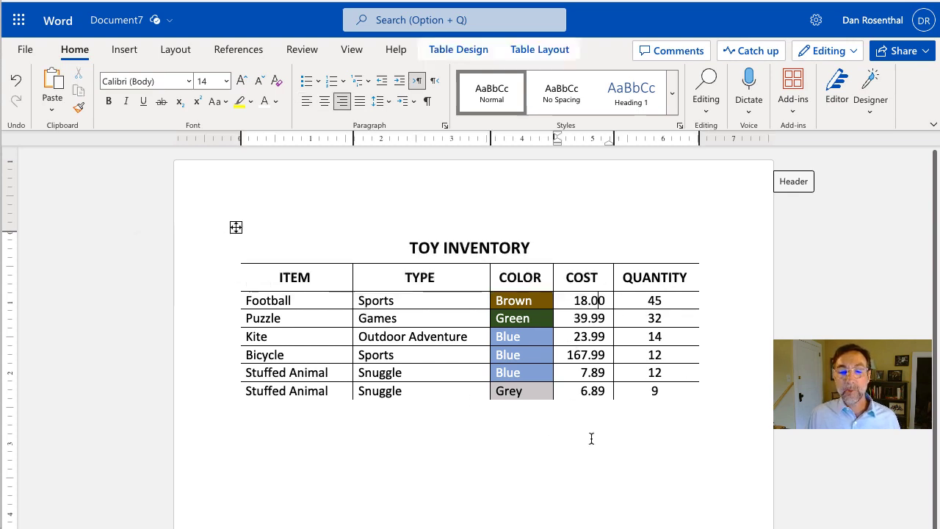
pyautogui.keyDown('shift'); pyautogui.click(601, 390); pyautogui.keyUp('shift')
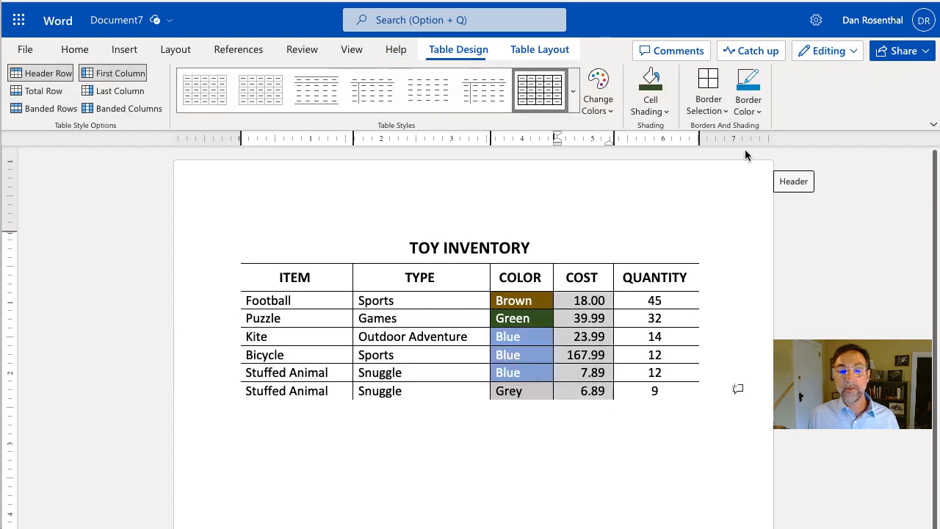
pyautogui.click(540, 49)
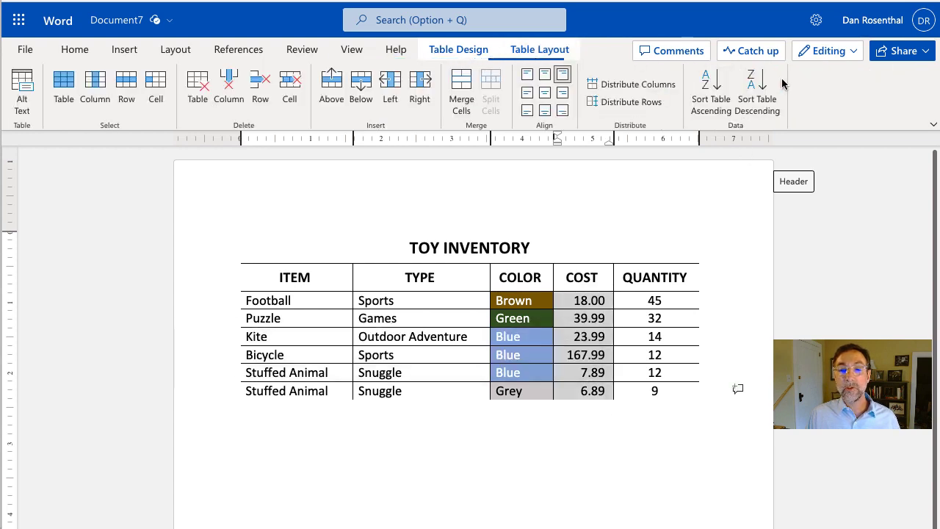
pyautogui.click(752, 85)
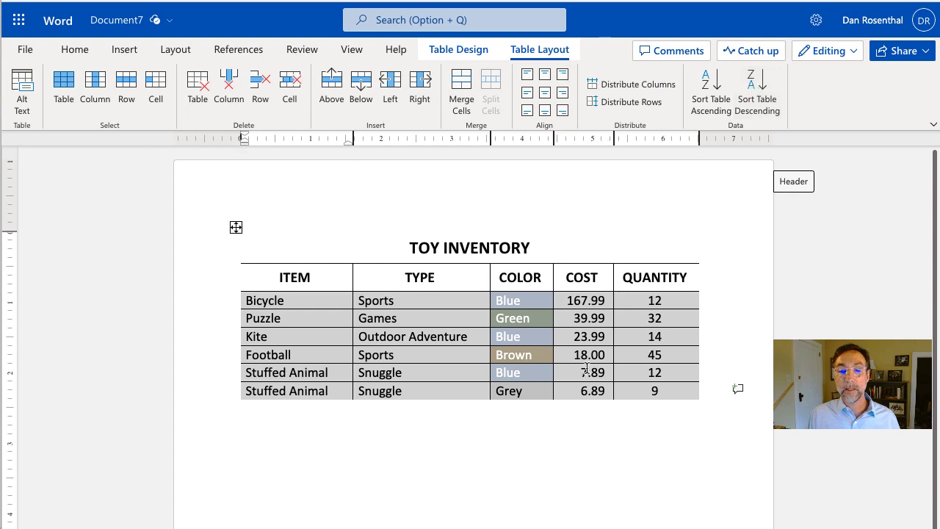
pyautogui.click(554, 431)
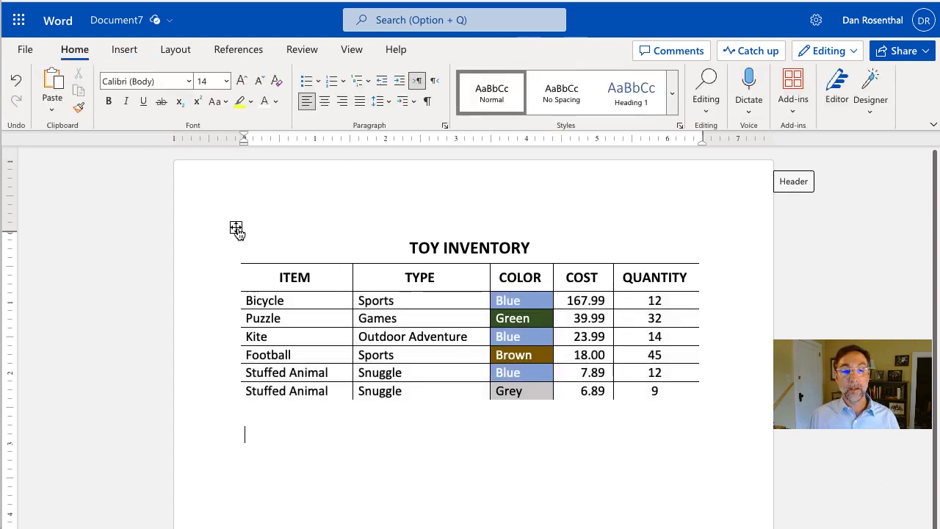
# Restore the outside border around the whole toy inventory table, using the third-heaviest line weight
pyautogui.click(235, 229)
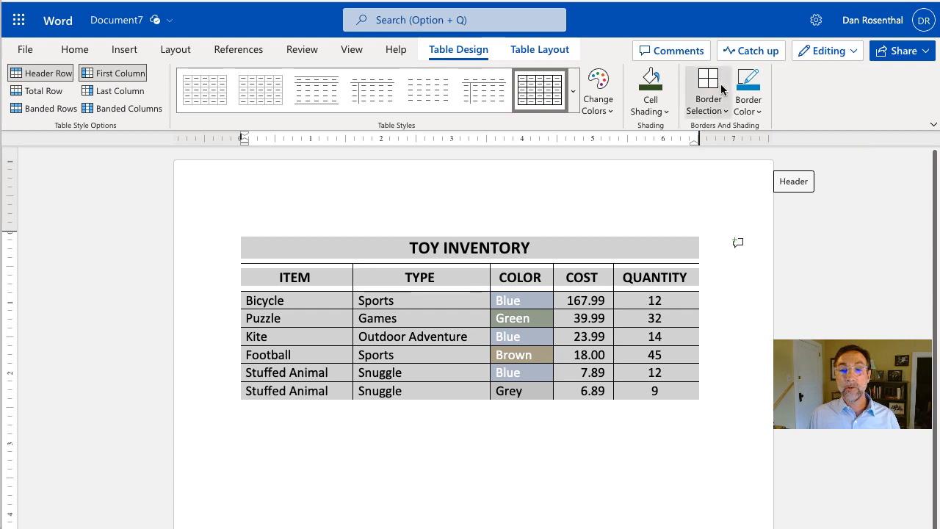
pyautogui.click(720, 85)
pyautogui.click(717, 168)
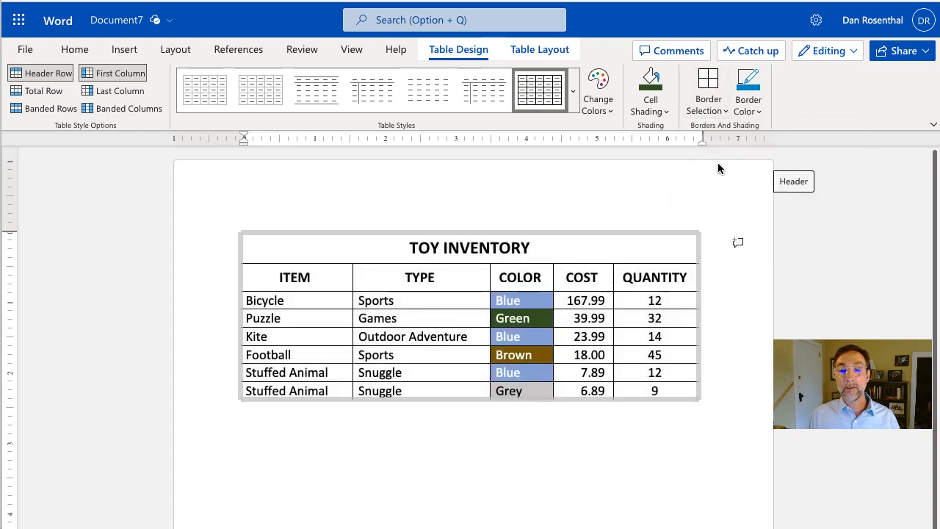
pyautogui.click(710, 89)
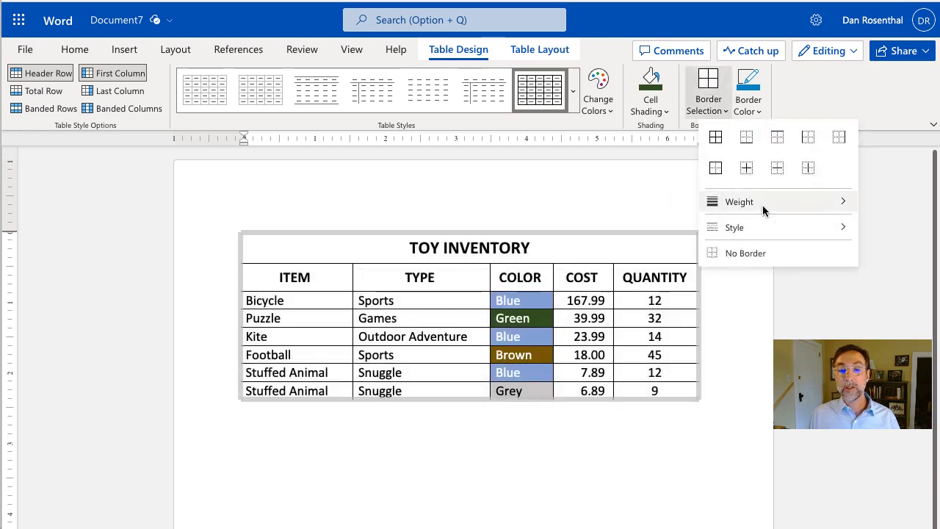
pyautogui.moveTo(762, 205)
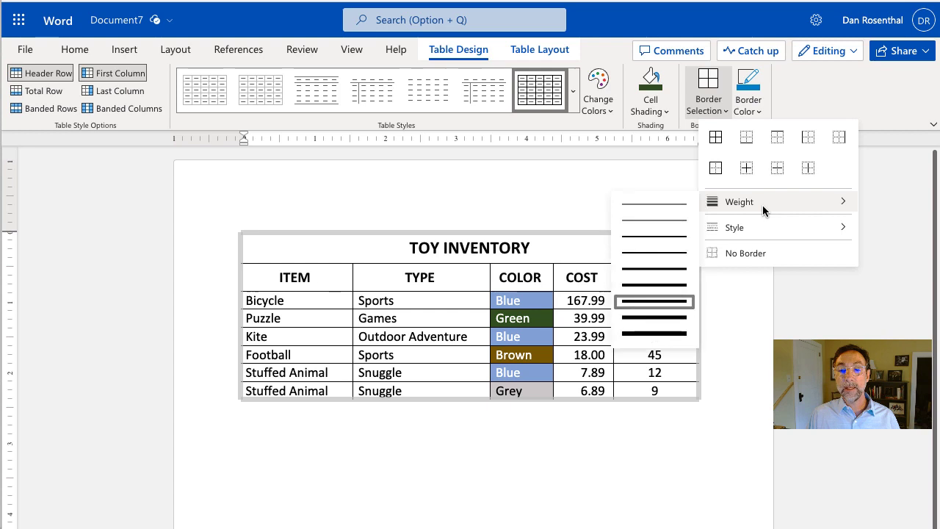
pyautogui.click(678, 302)
pyautogui.click(502, 463)
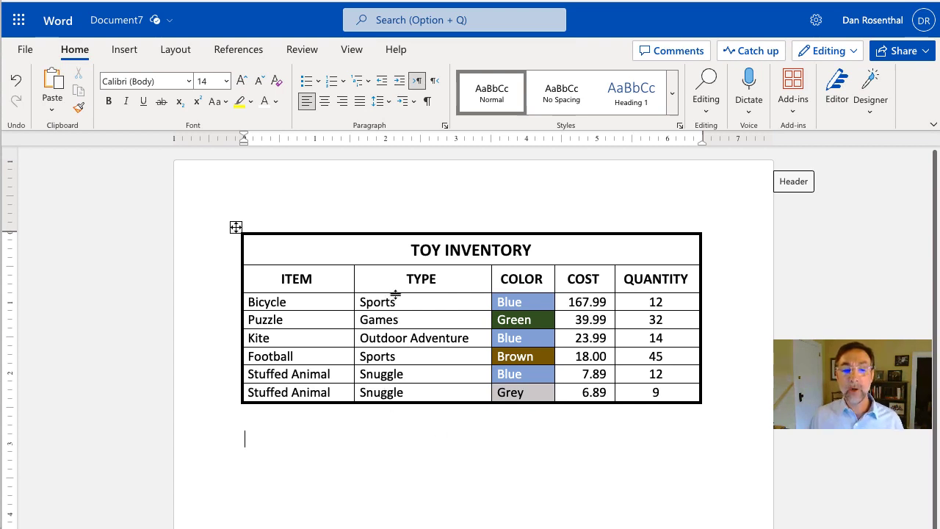
# Reduce the height of the column header row and slightly narrow the Item column
pyautogui.moveTo(397, 288)
pyautogui.mouseDown()
pyautogui.moveTo(396, 323)
pyautogui.moveTo(396, 283)
pyautogui.mouseUp()
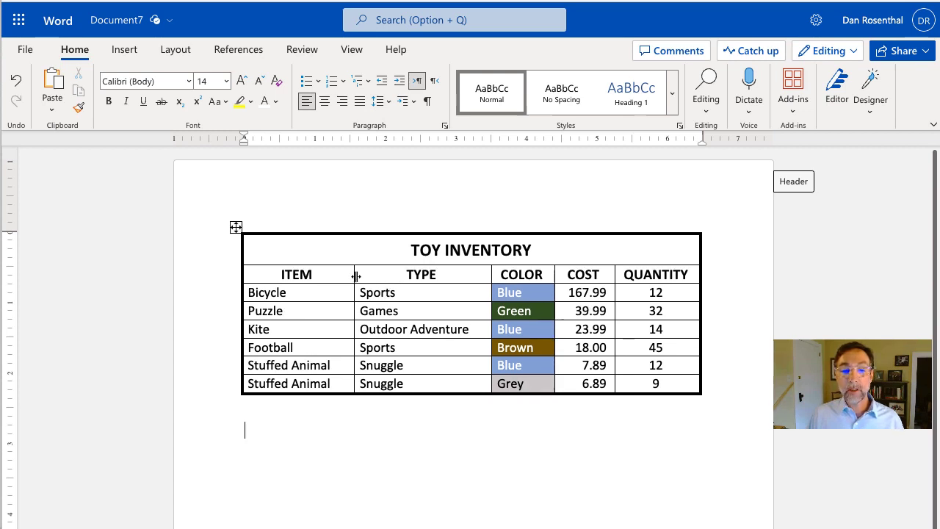
pyautogui.moveTo(352, 276)
pyautogui.mouseDown()
pyautogui.moveTo(338, 274)
pyautogui.moveTo(349, 279)
pyautogui.mouseUp()
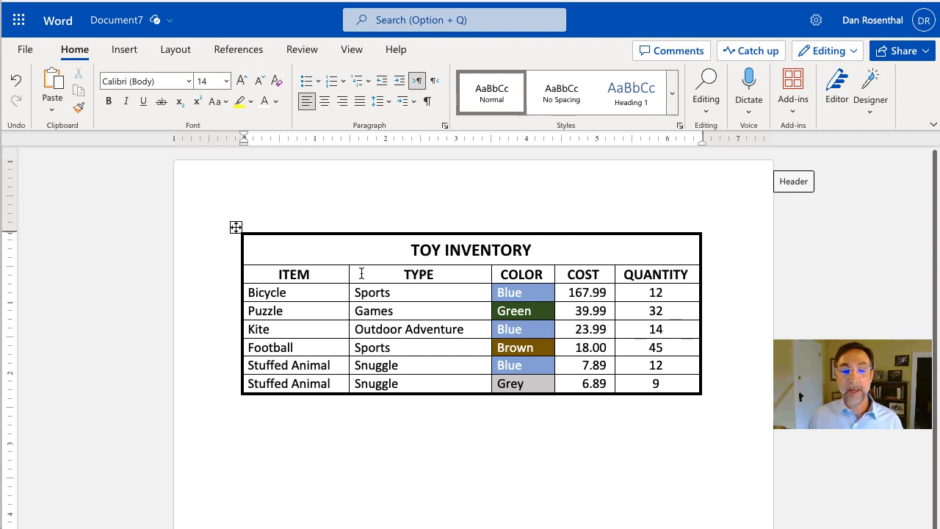
# Set the font size of all toy data cells to 16, leaving out the title and header rows
pyautogui.doubleClick(305, 295)
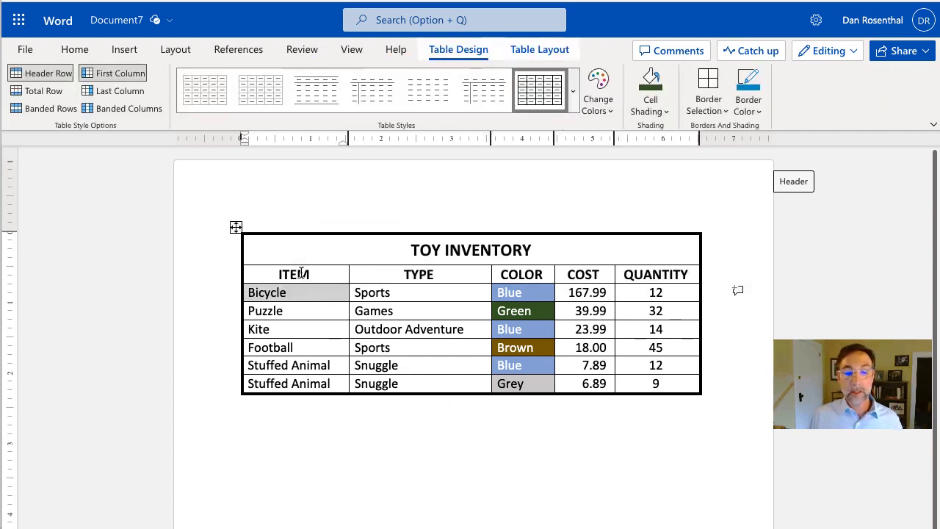
pyautogui.keyDown('shift'); pyautogui.click(440, 384); pyautogui.keyUp('shift')
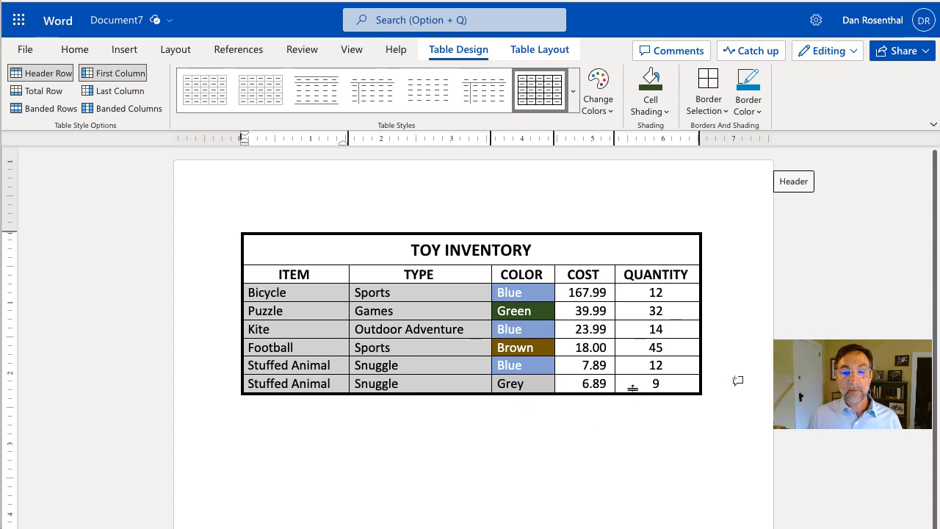
pyautogui.keyDown('shift'); pyautogui.click(671, 385); pyautogui.keyUp('shift')
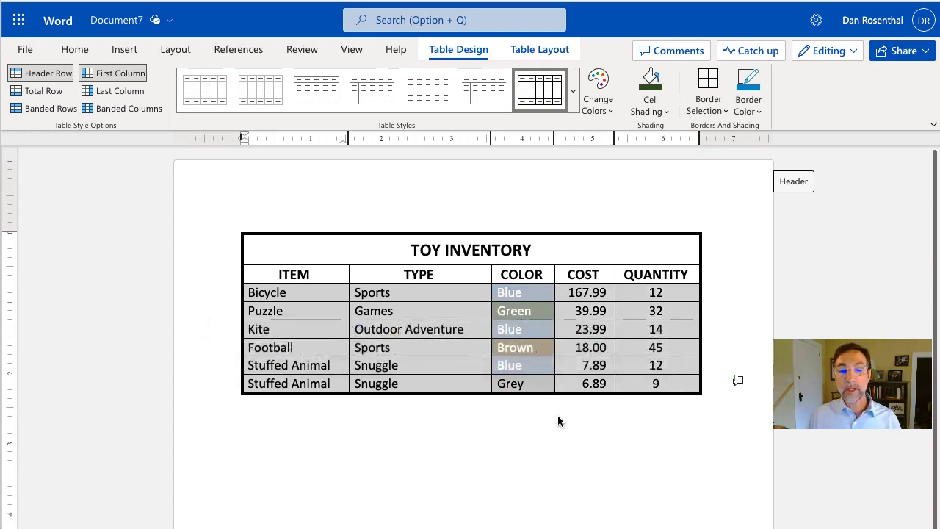
pyautogui.click(83, 55)
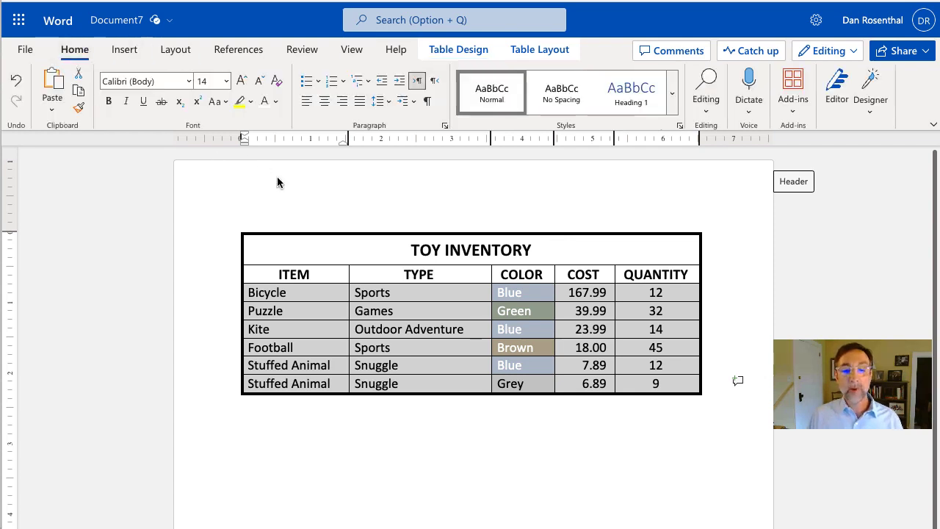
pyautogui.click(226, 80)
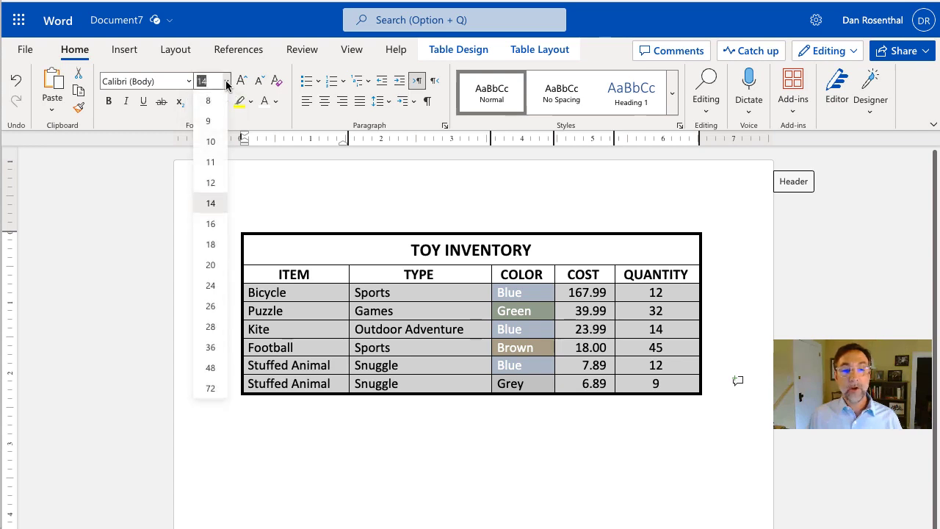
pyautogui.click(210, 226)
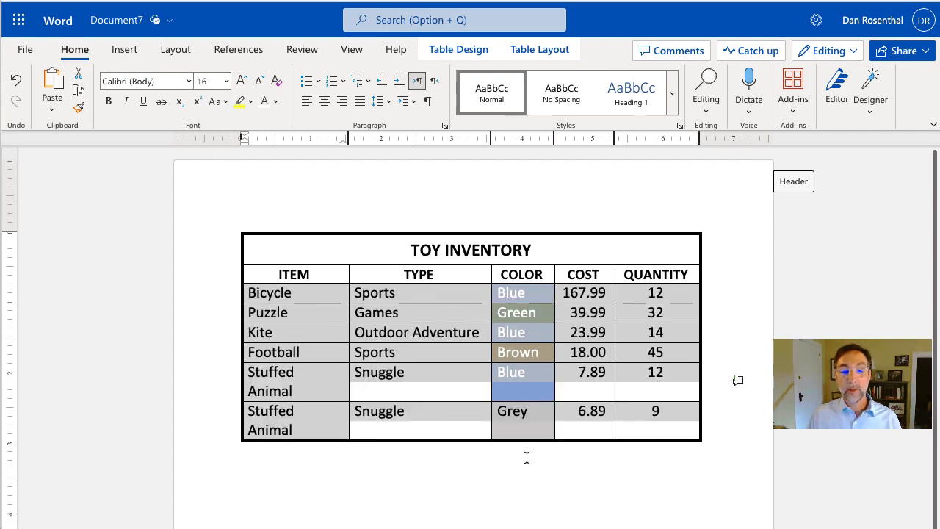
pyautogui.click(485, 468)
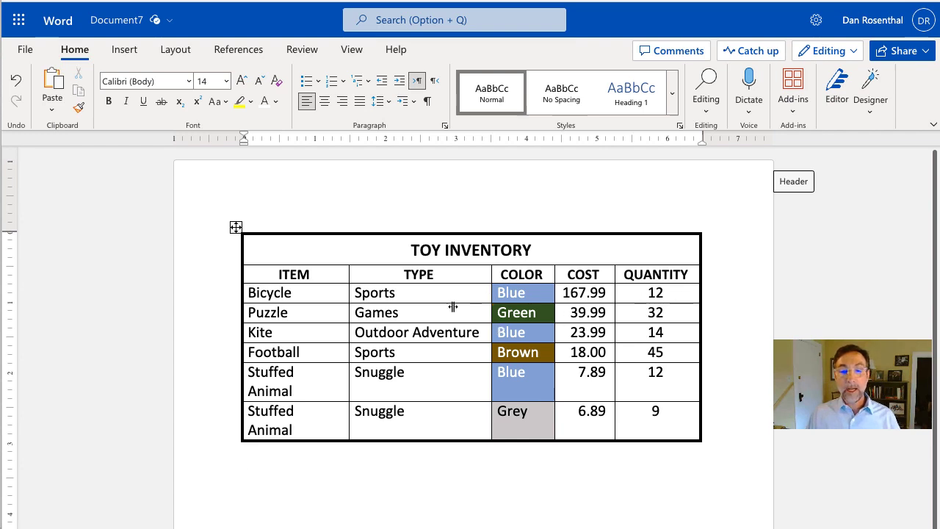
# Set the font size of the two Stuffed Animal cells in the Item column to 14
pyautogui.click(302, 383)
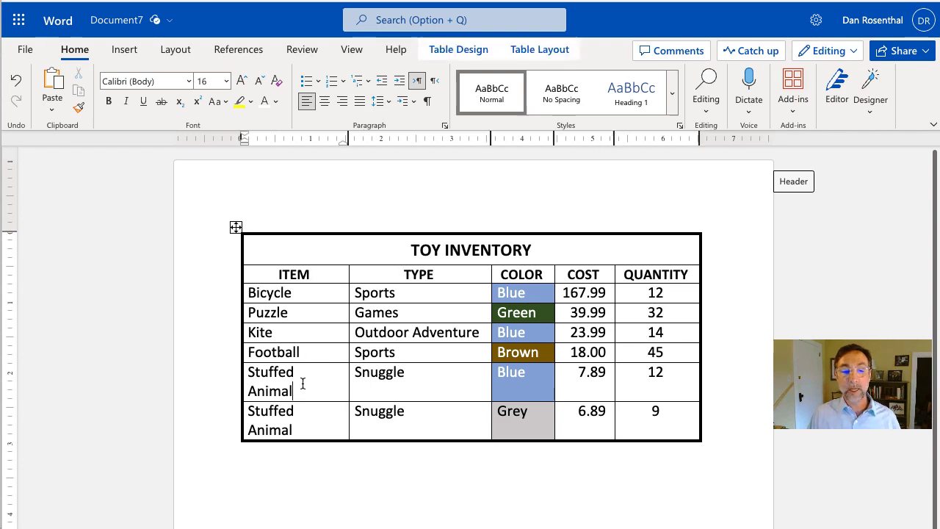
pyautogui.keyDown('shift'); pyautogui.click(676, 421); pyautogui.keyUp('shift')
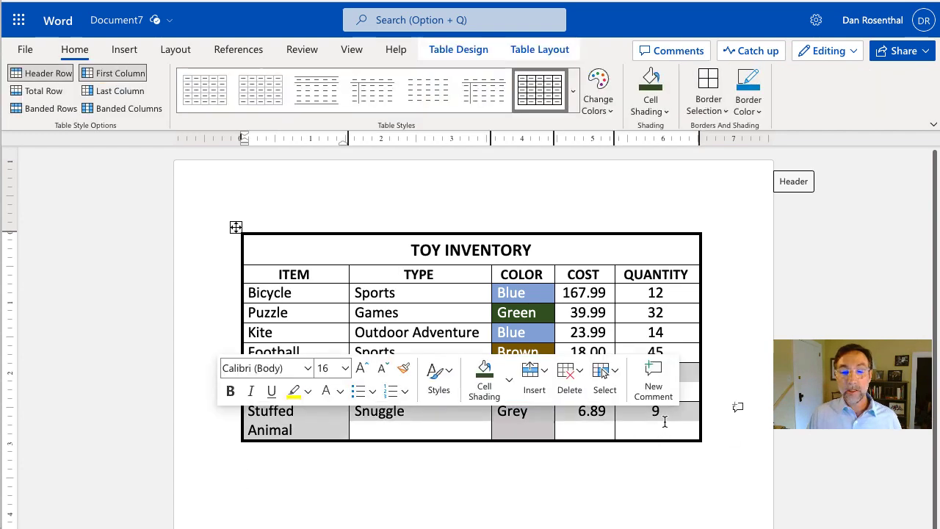
pyautogui.click(395, 438)
pyautogui.click(313, 377)
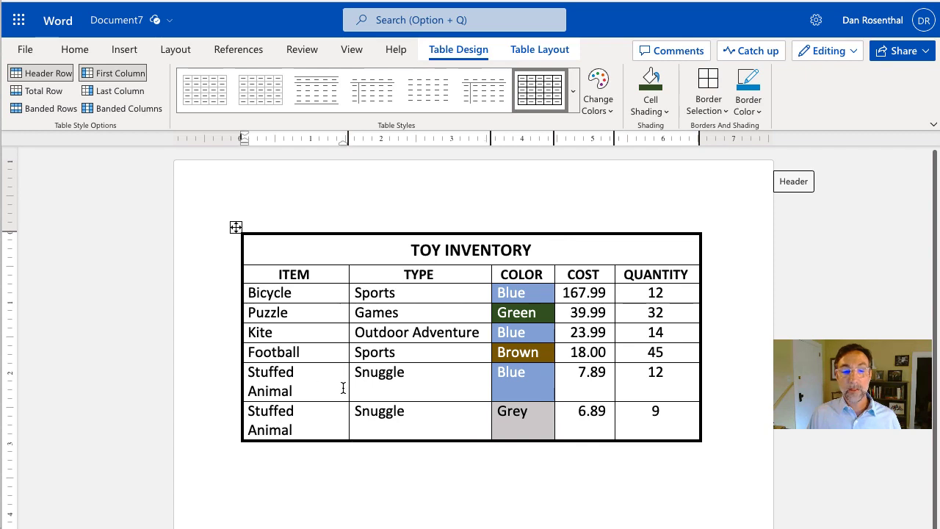
pyautogui.keyDown('shift'); pyautogui.click(334, 413); pyautogui.keyUp('shift')
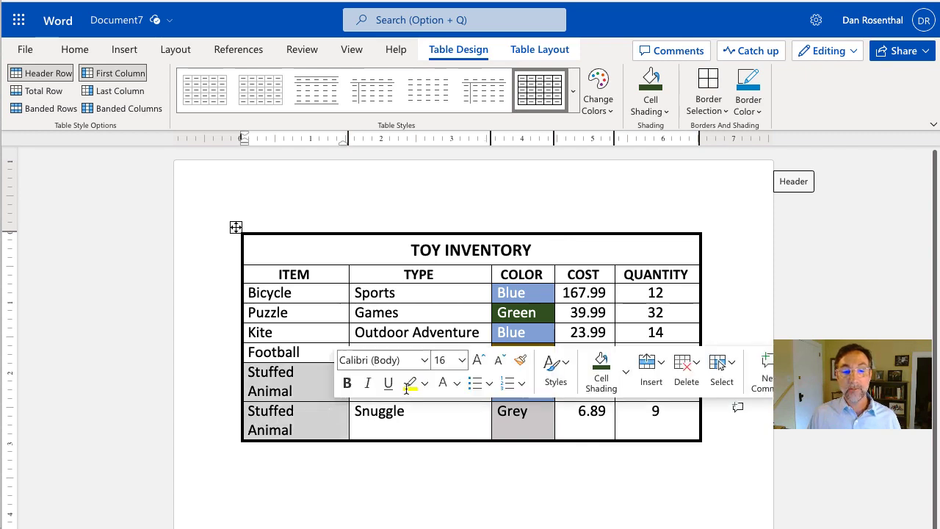
pyautogui.click(462, 359)
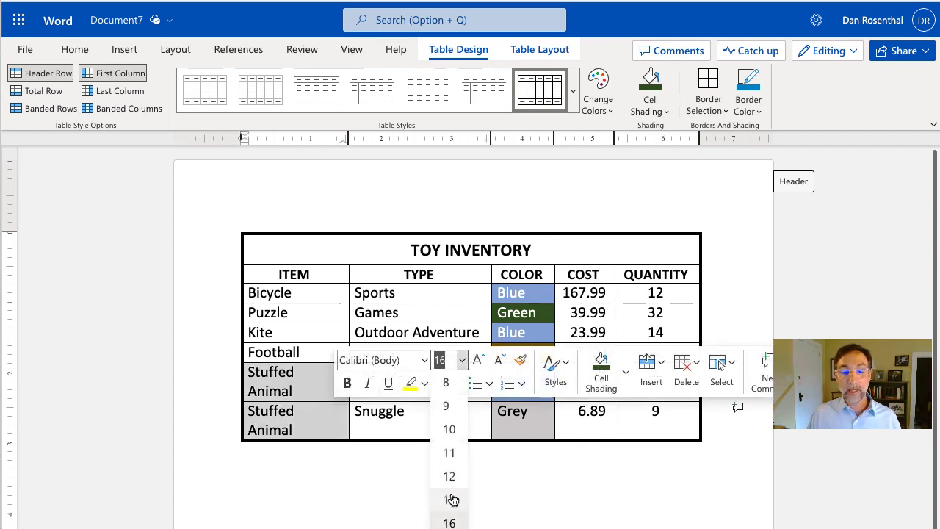
pyautogui.click(450, 500)
pyautogui.click(465, 459)
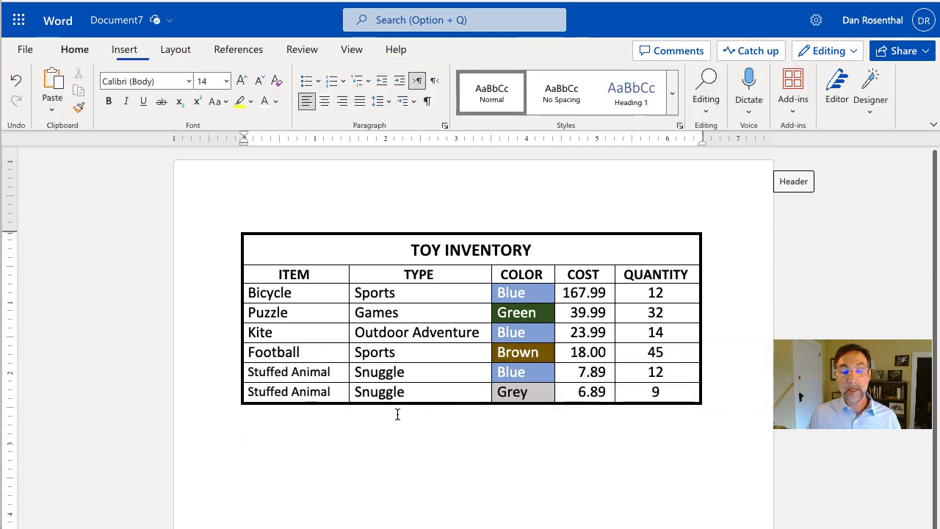